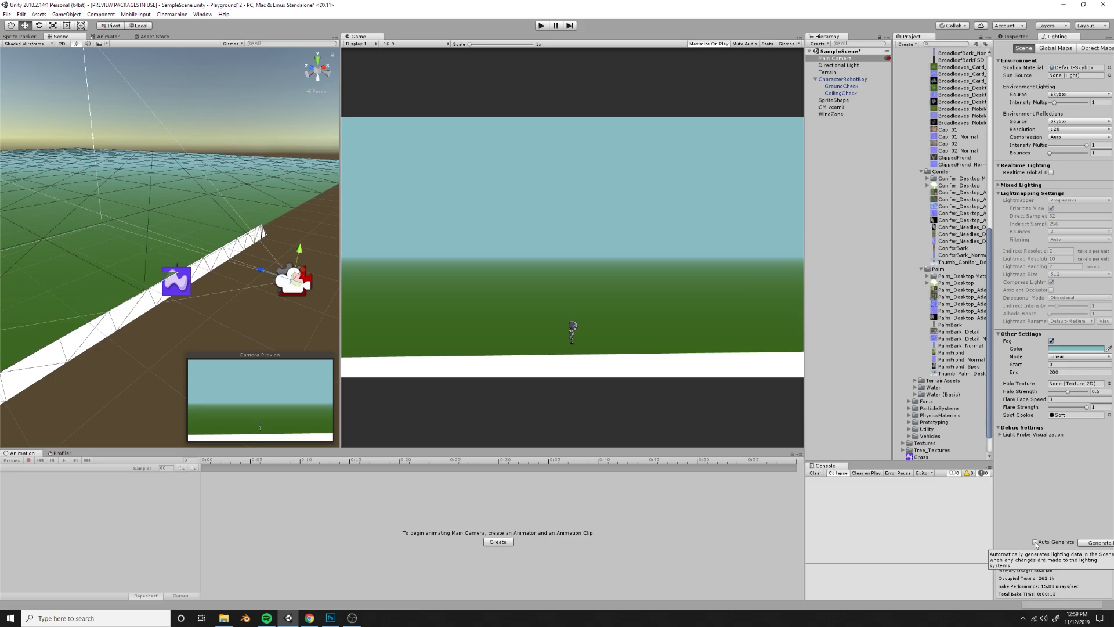
Step: Set the end distance of the scene's linear fog to 100
left_click(1036, 185)
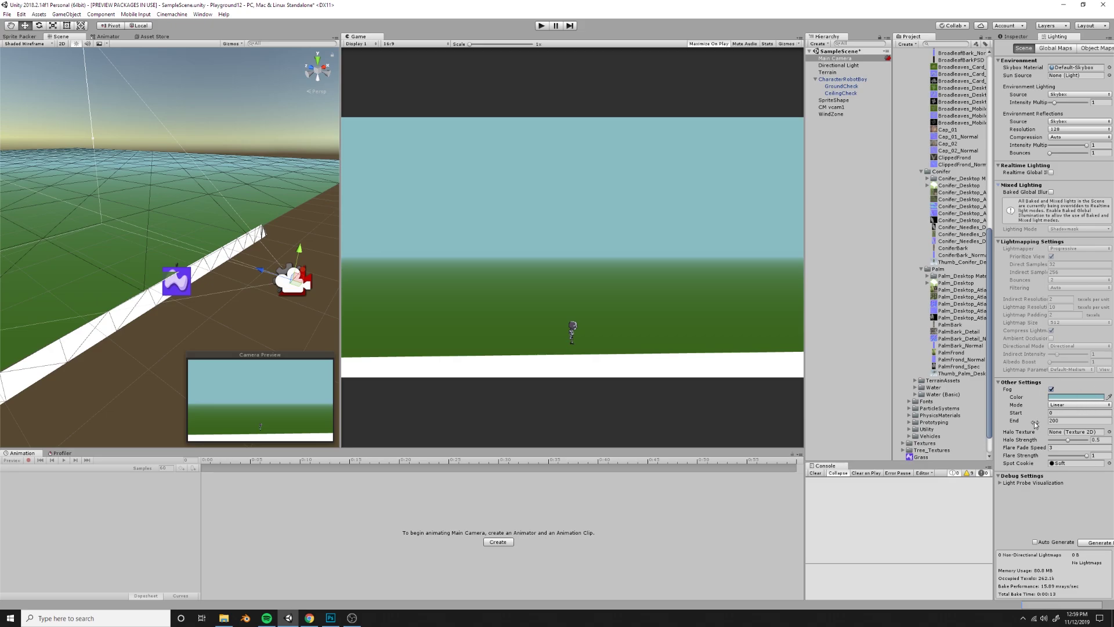
left_click_drag(1035, 424, 1054, 422)
type("200")
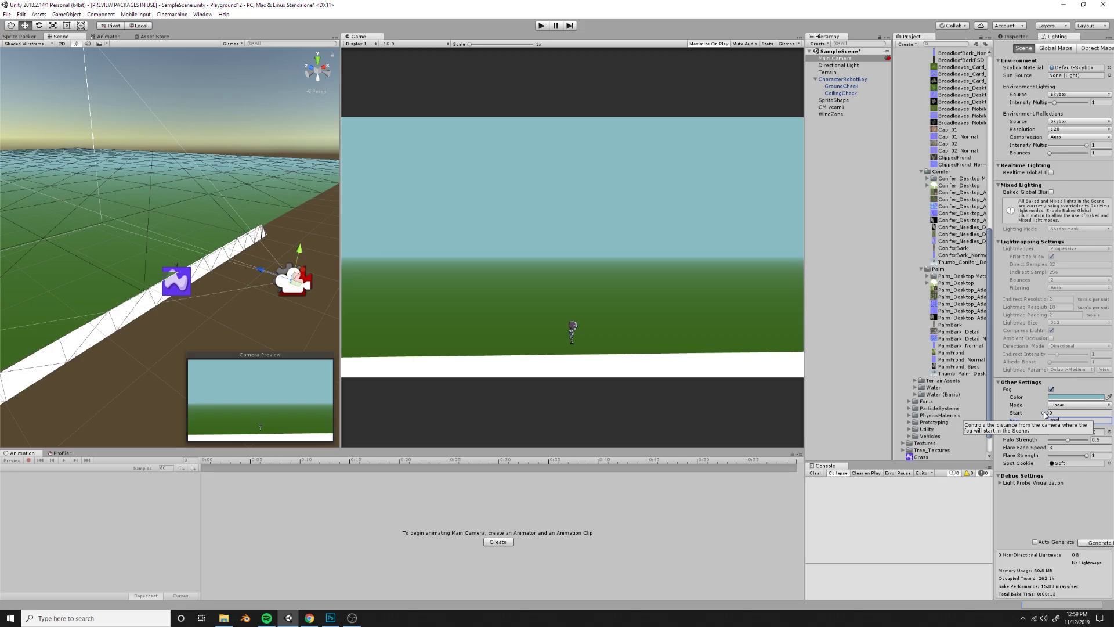
left_click(1061, 419)
type("100")
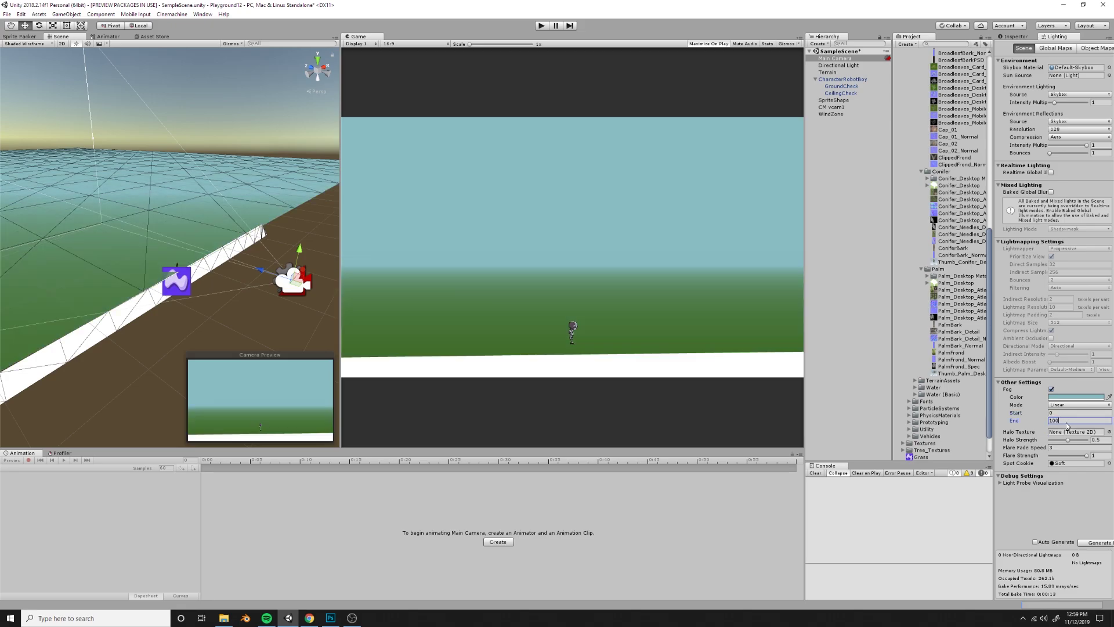
Step: Set the linear fog's end distance to 200
key("BackSpace")
key("BackSpace")
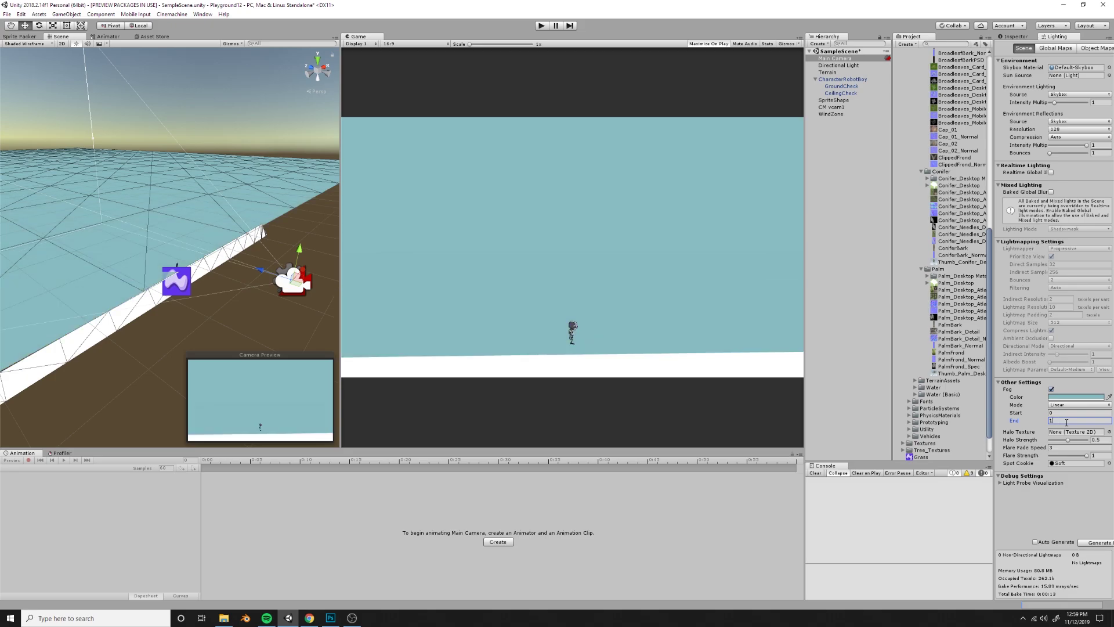
type("200")
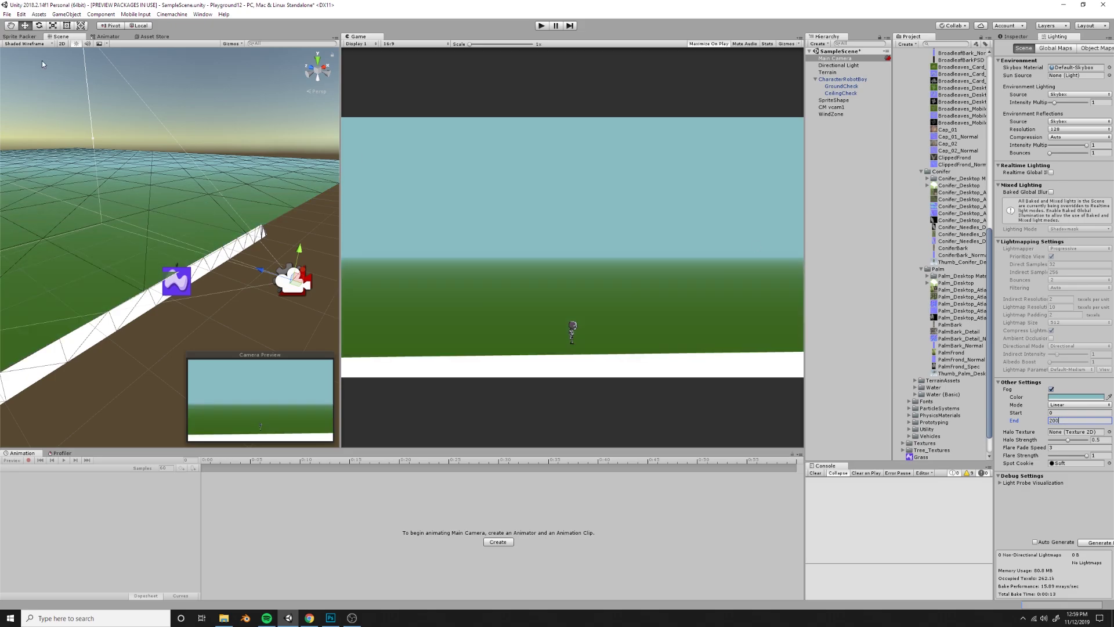
Step: Widen the Scene view at the expense of the Game view
scroll(108, 224, "down", 5)
left_click_drag(108, 224, 154, 242, "alt")
scroll(155, 242, "down", 5)
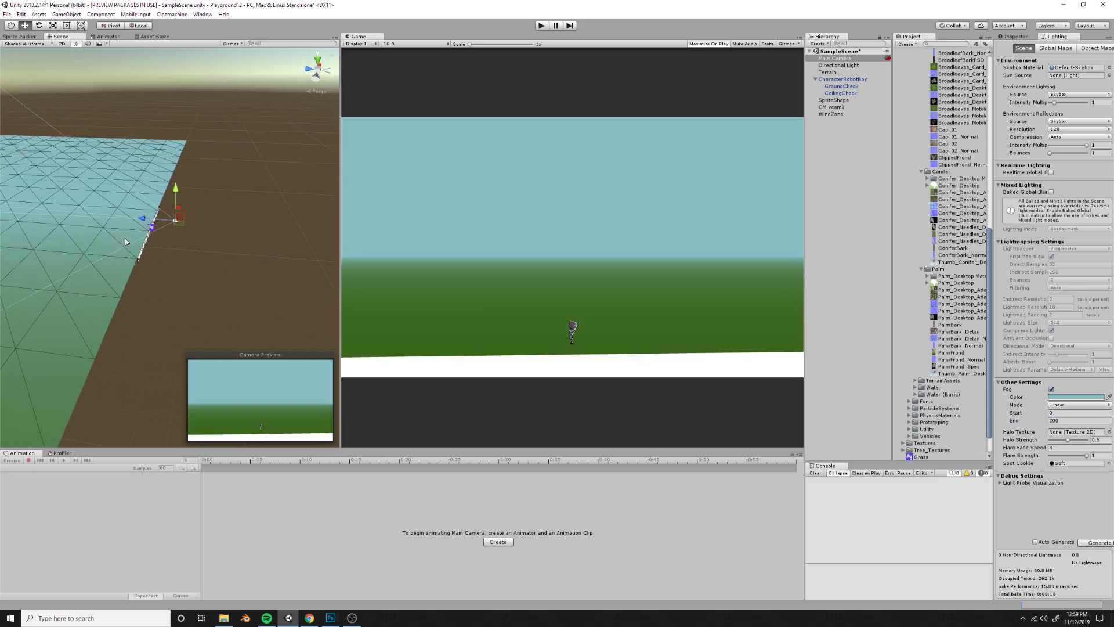
right_click_drag(154, 242, 45, 220)
scroll(236, 246, "up", 1)
left_click_drag(236, 246, 105, 251, "alt")
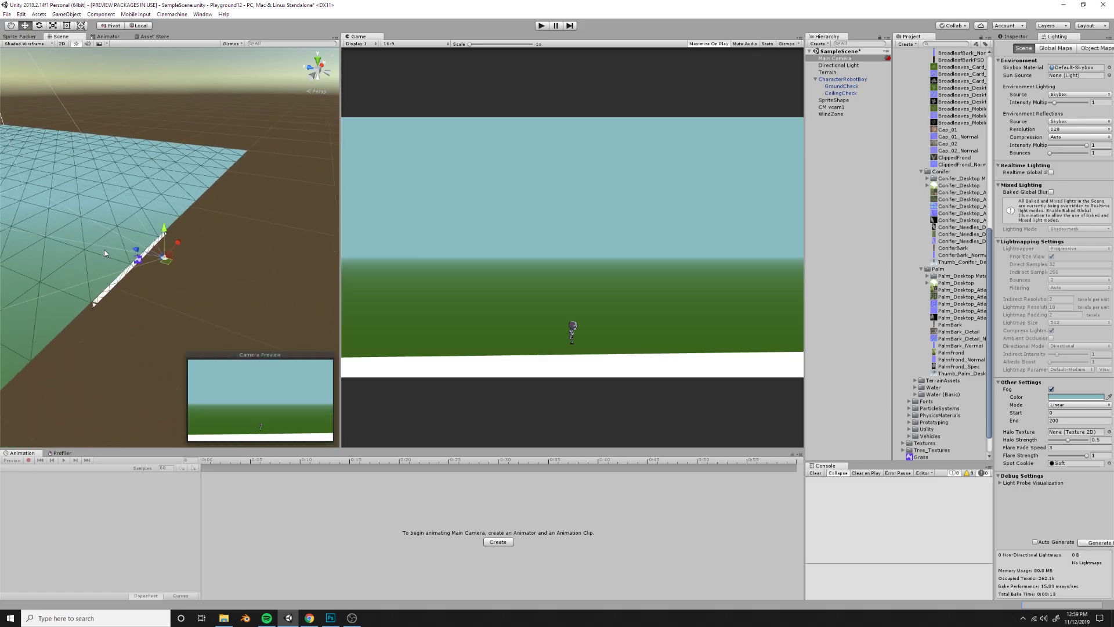
scroll(146, 265, "up", 3)
right_click_drag(146, 265, 329, 266)
left_click_drag(339, 260, 517, 269)
Step: Select the white sprite shape platform in the scene and display its component properties
right_click_drag(427, 281, 400, 284)
middle_click_drag(400, 284, 335, 271)
key("w")
left_click(349, 258)
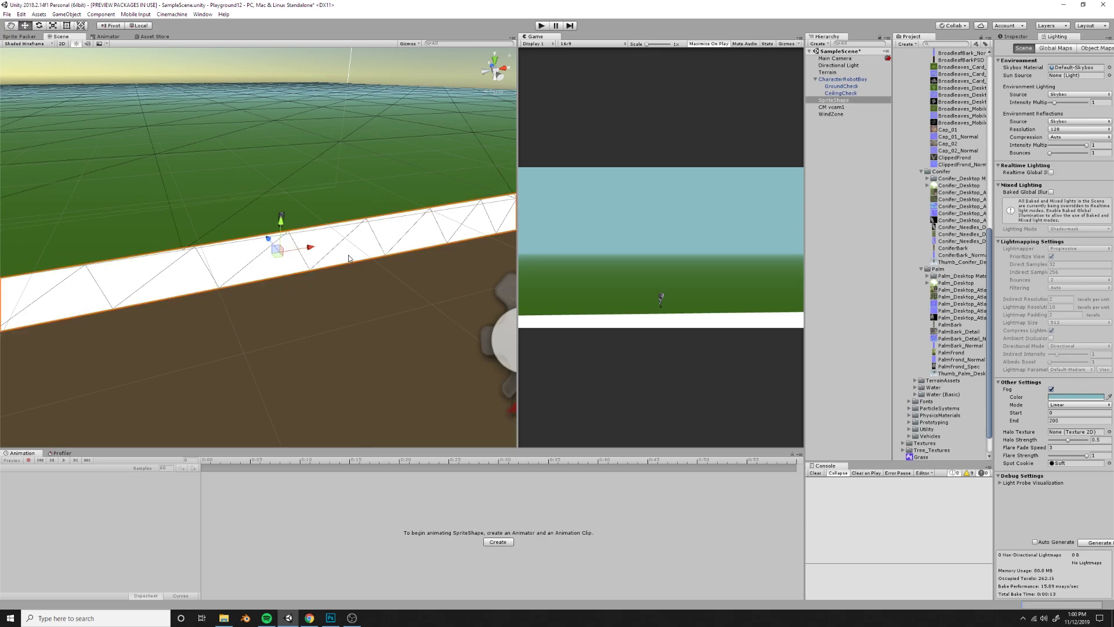
mouse_move(349, 258)
right_mouse_down()
mouse_move(372, 255)
mouse_move(325, 250)
mouse_move(348, 249)
right_mouse_up()
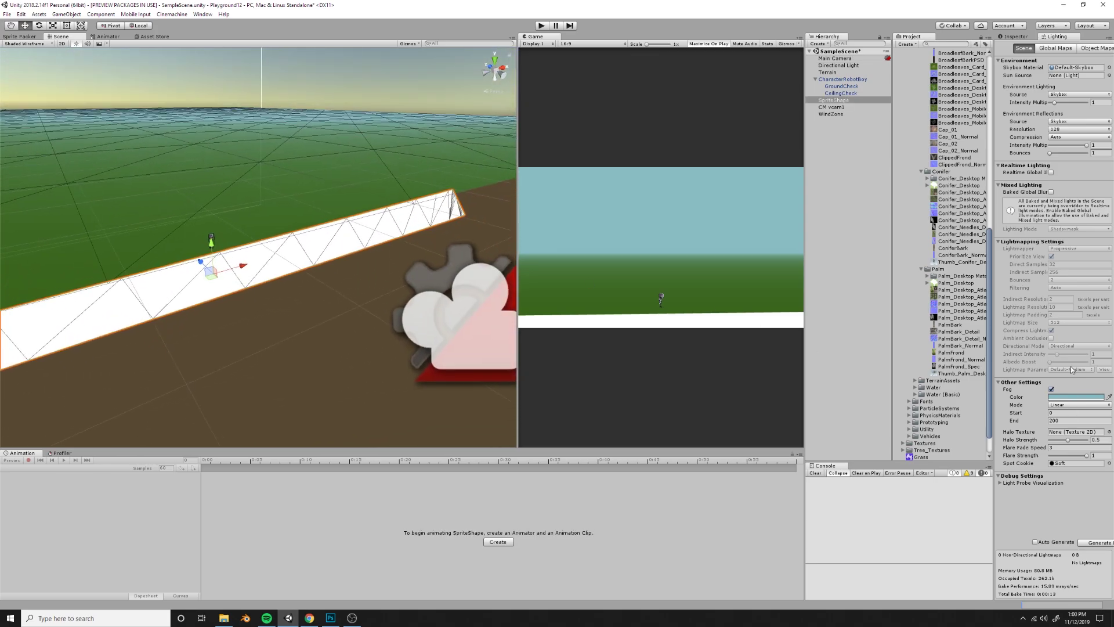
left_click(1022, 36)
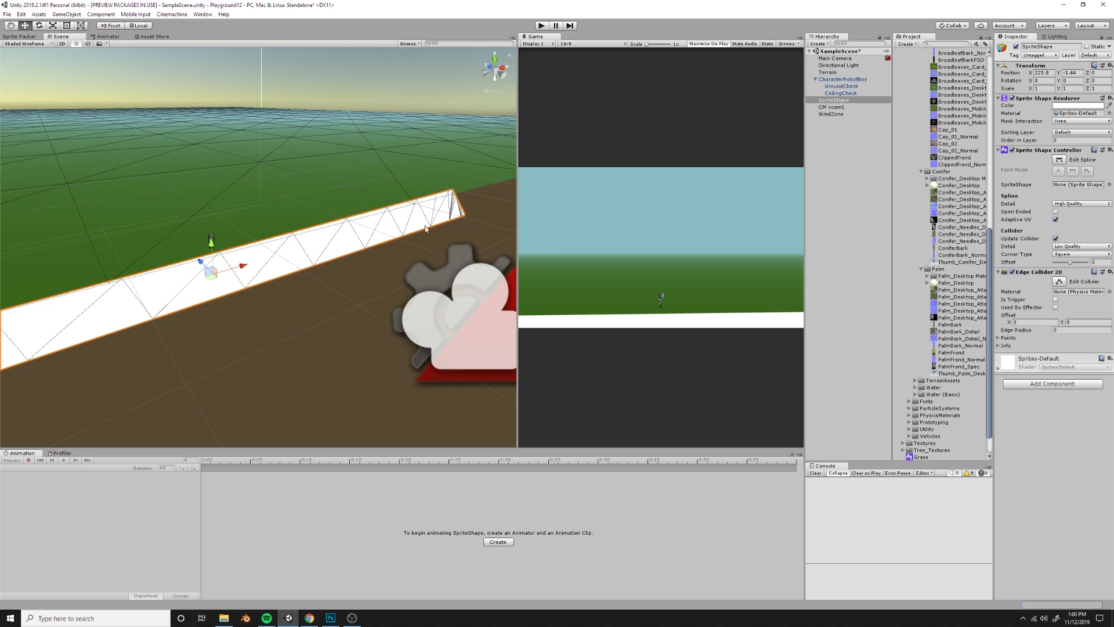
Step: Play-test the scene by running the robot character both ways along the platform and jumping, and end play mode
right_click_drag(282, 296, 134, 271)
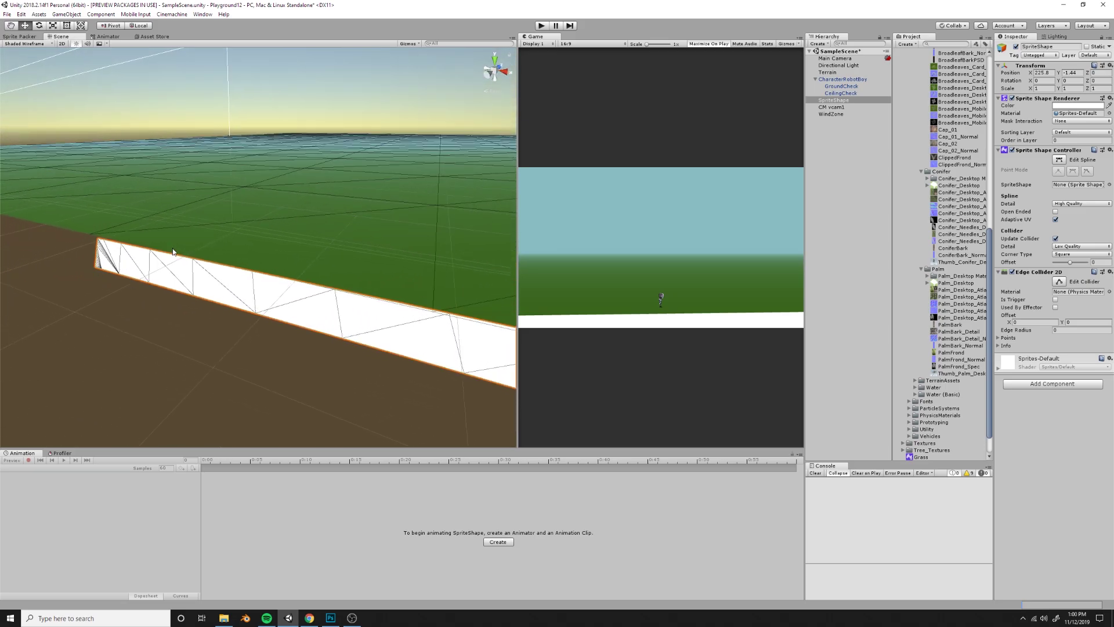
right_click_drag(393, 281, 506, 251)
right_click_drag(324, 325, 388, 314)
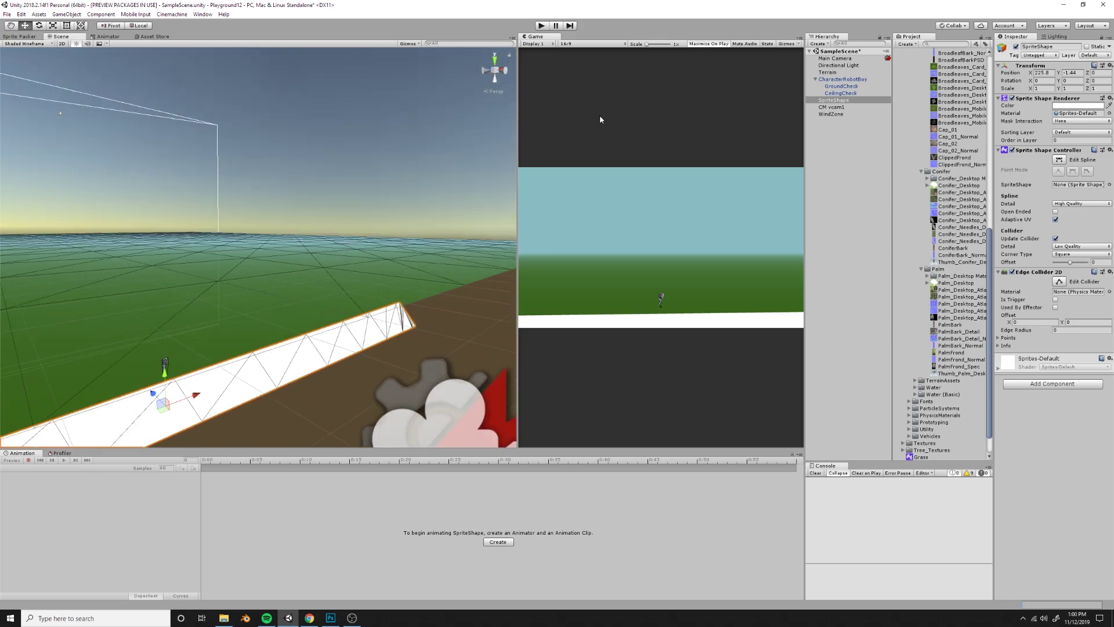
key("ctrl+p")
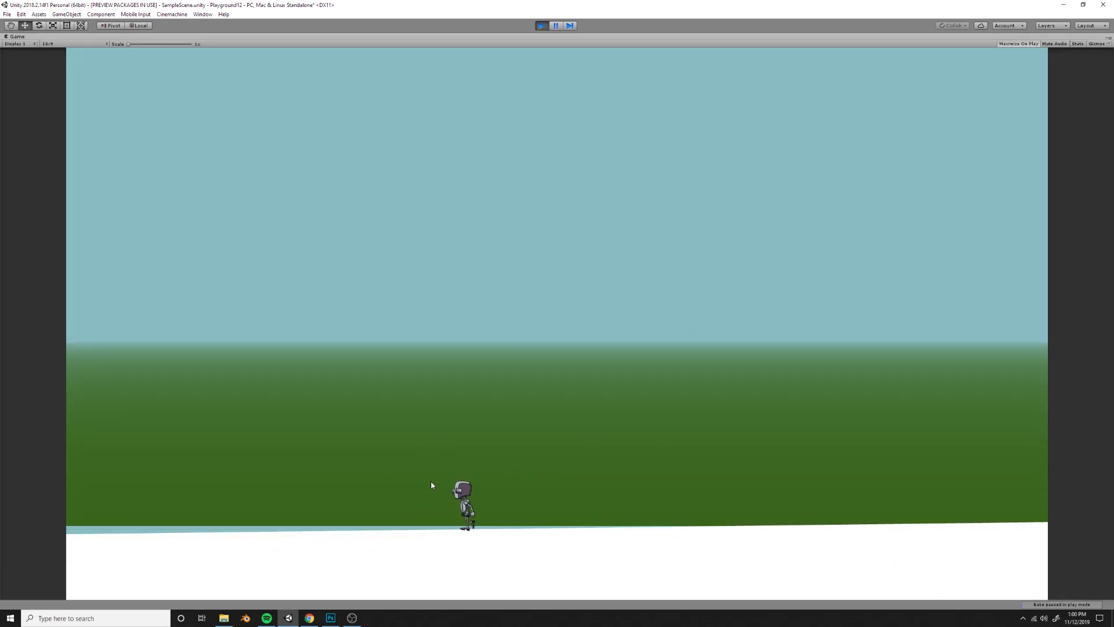
key("d")
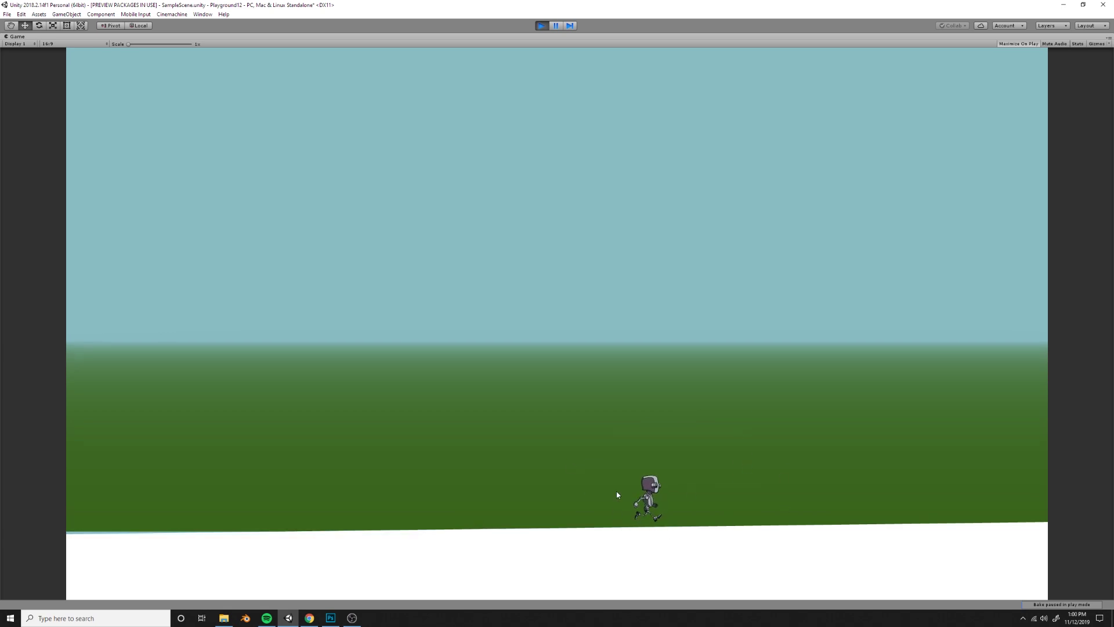
key("space")
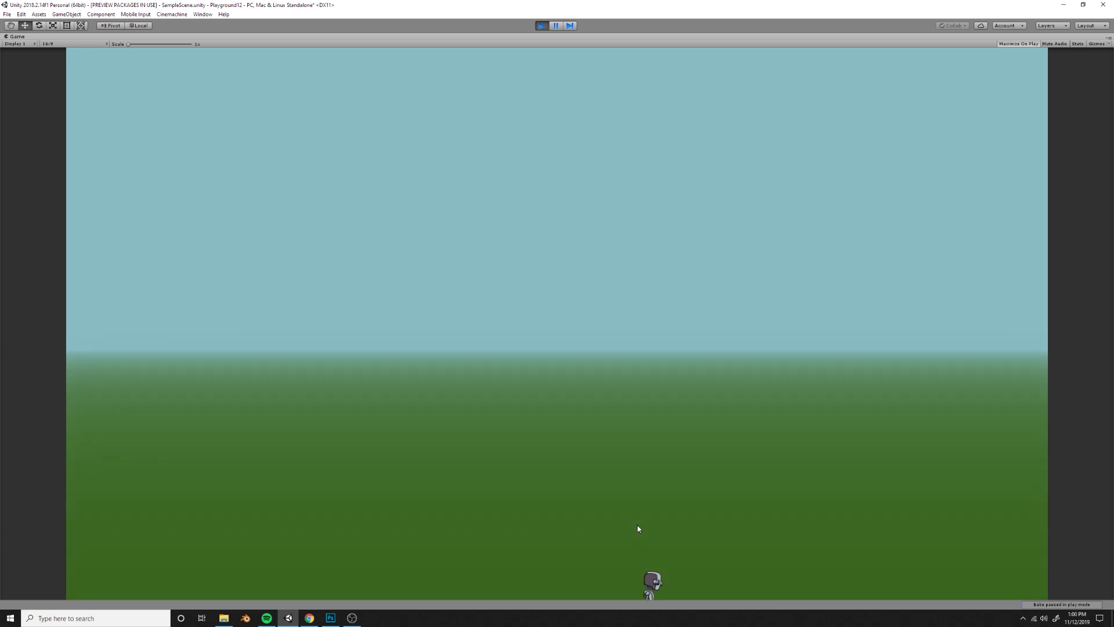
key("a")
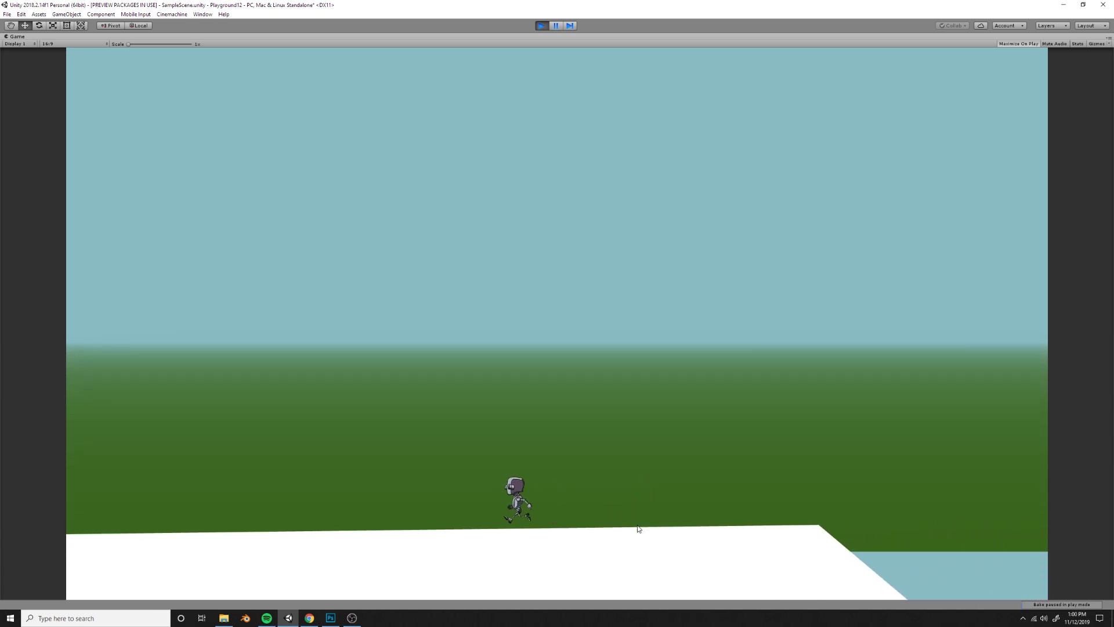
key("space")
key("ctrl+p")
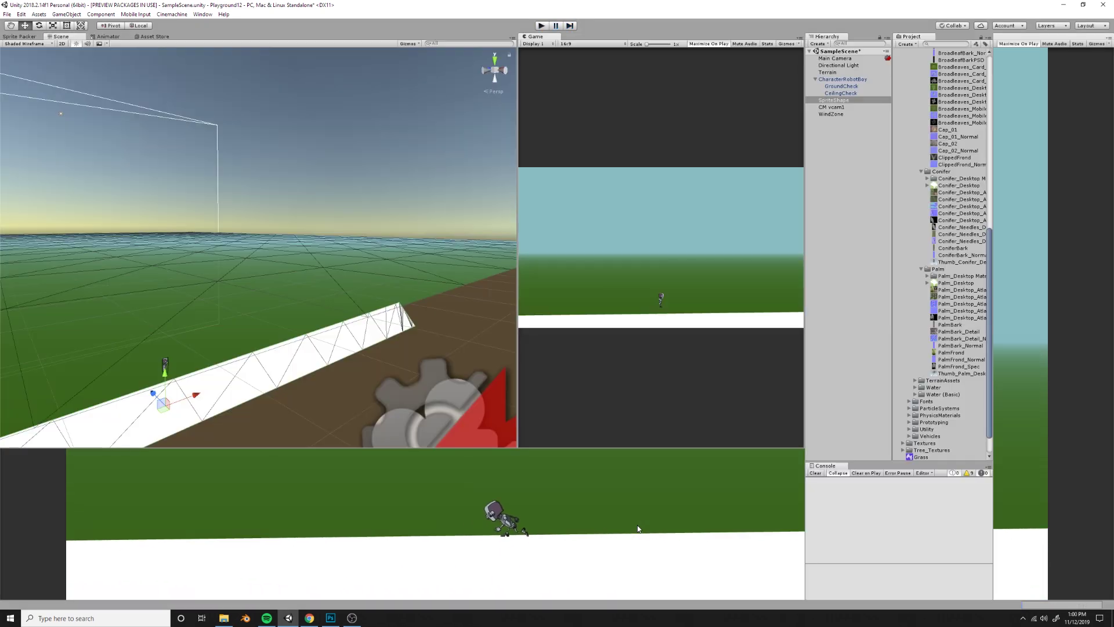
Step: Select the robot character and look up the Standard Assets package page in the Asset Store with the search "standard assets"
right_click_drag(430, 271, 359, 308)
left_click(312, 312)
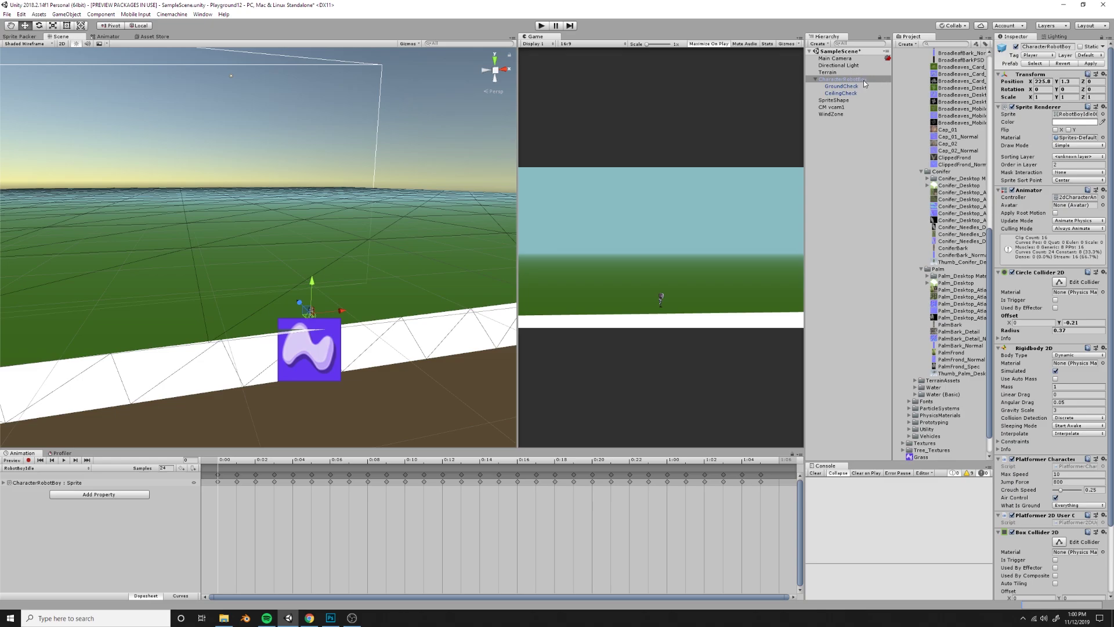
left_click(155, 37)
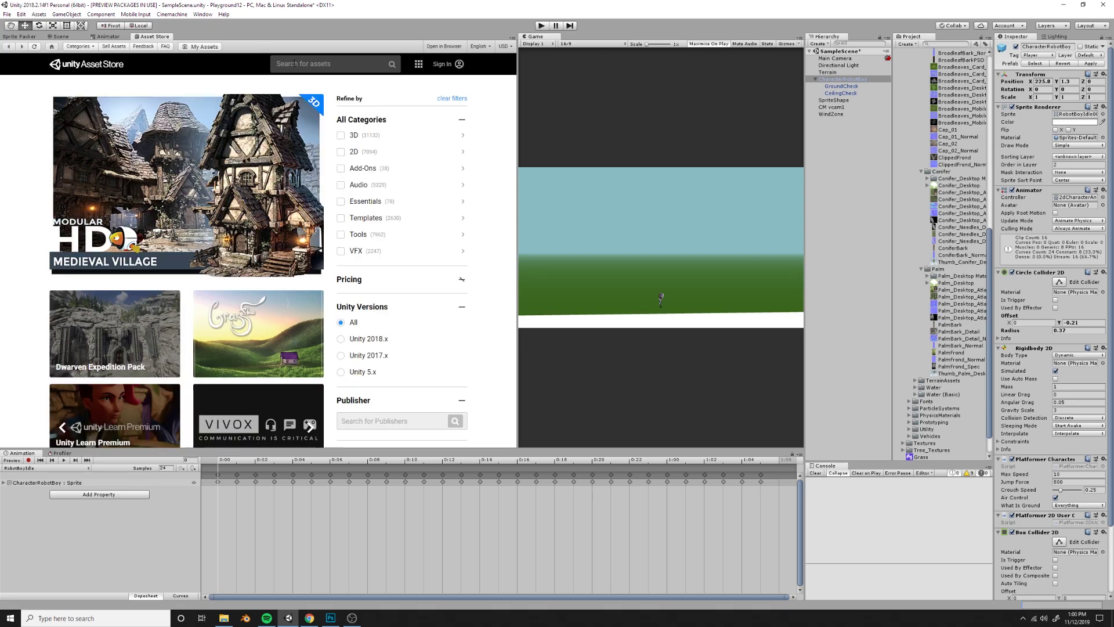
left_click(293, 65)
type("st")
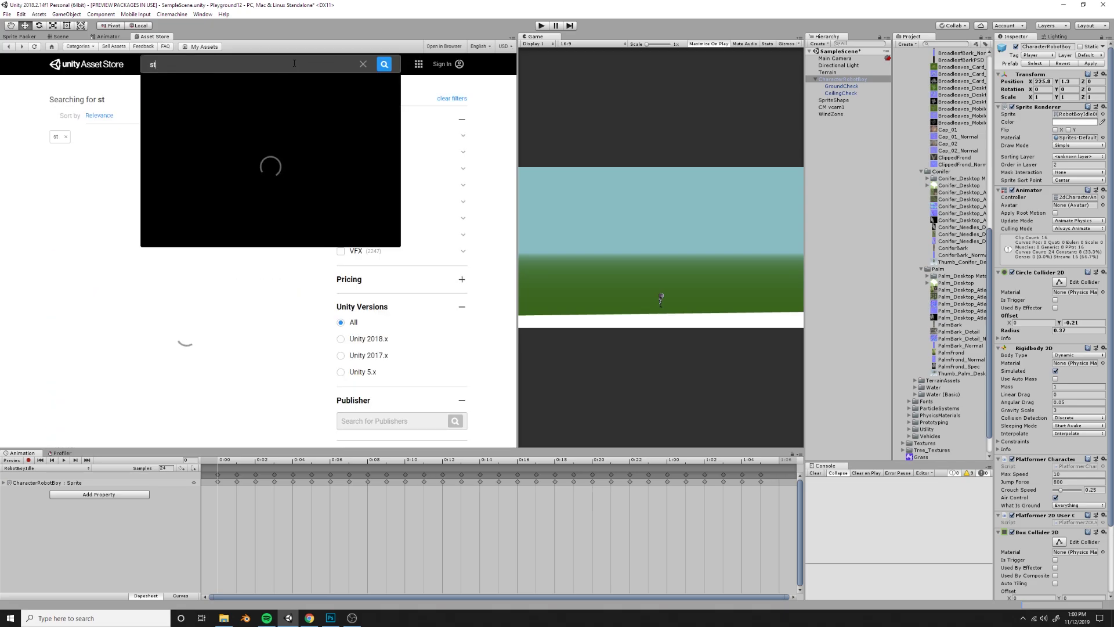
type("andard assets")
key("Return")
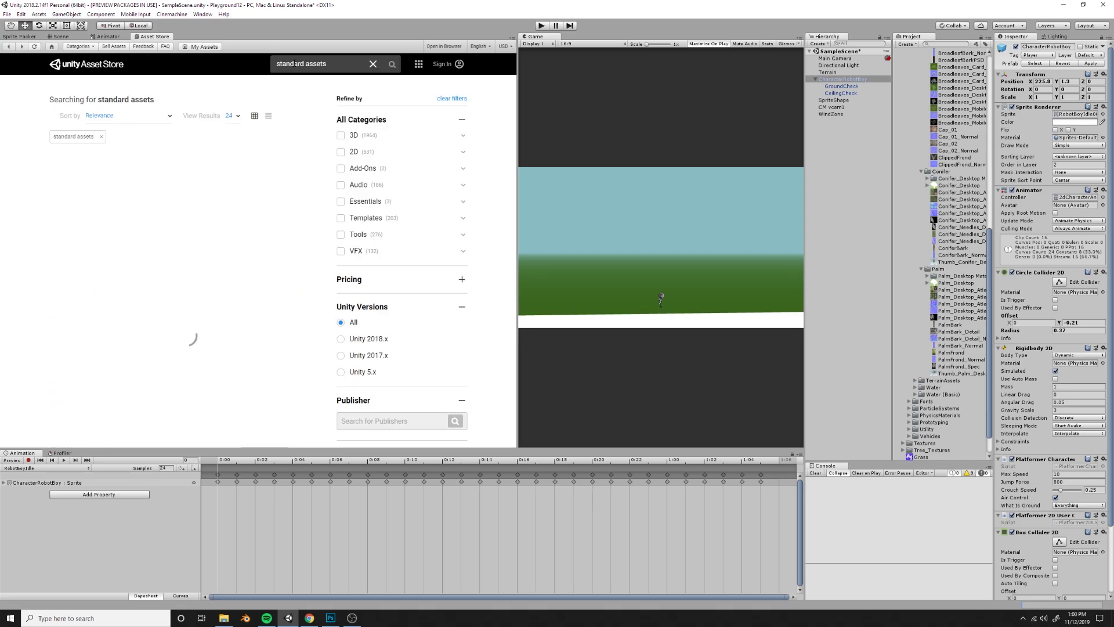
left_click(97, 180)
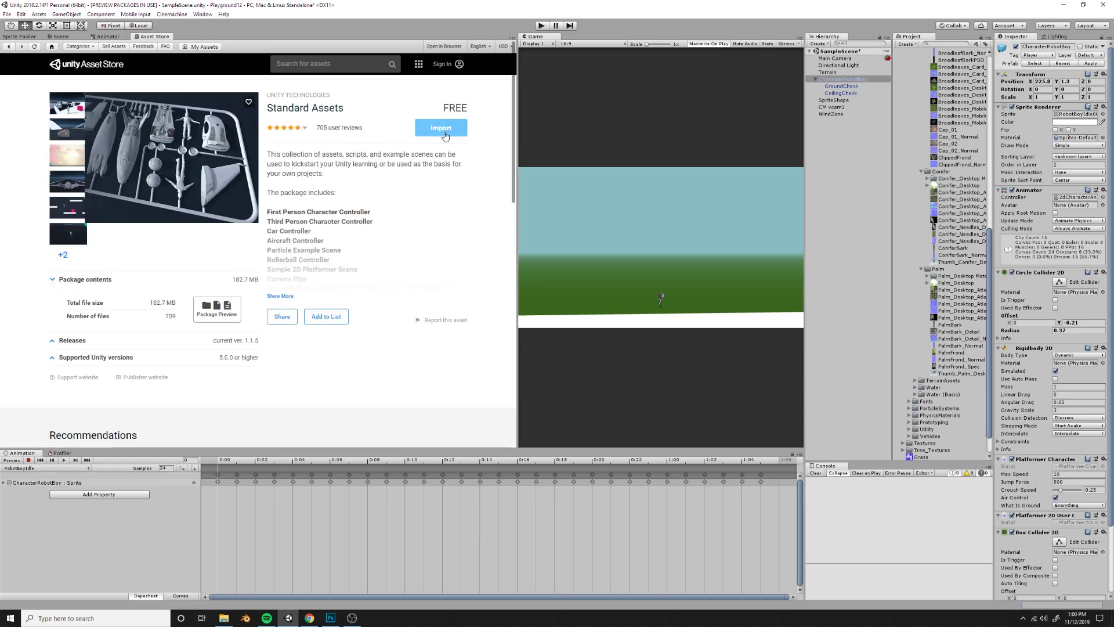
Step: Return to the Scene view, frame the robot character and examine how it and the platform sit against the terrain
left_click(62, 36)
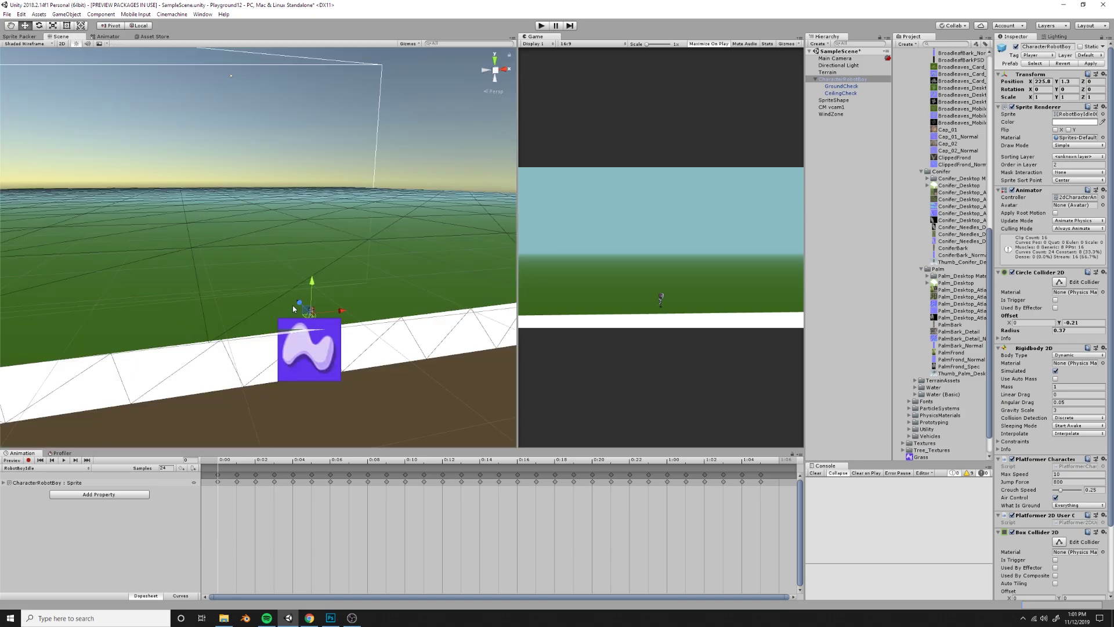
double_click(834, 81)
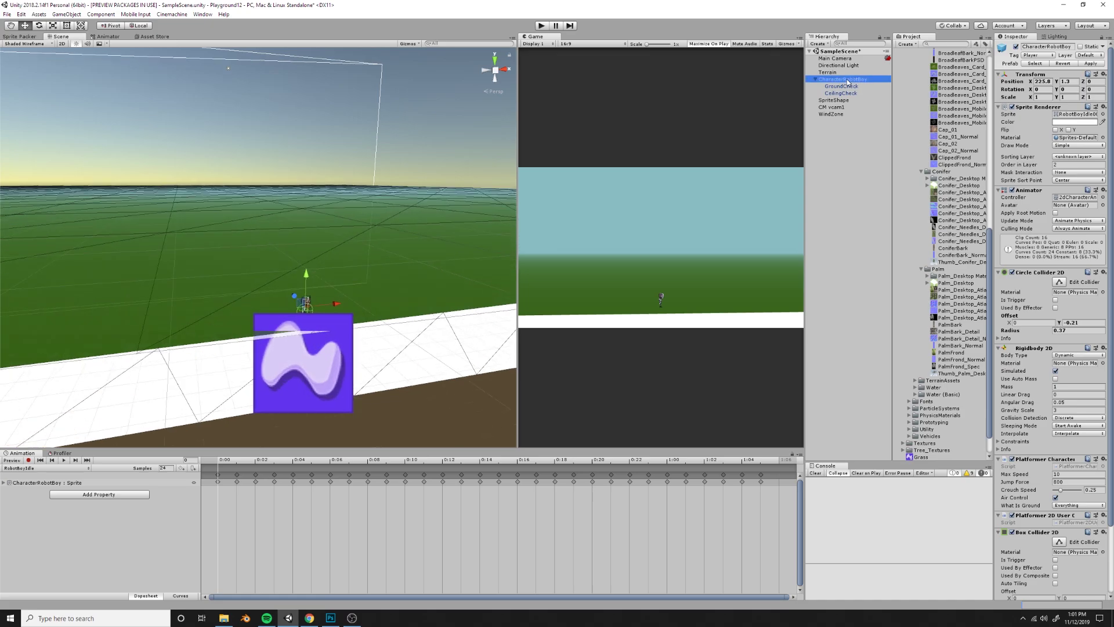
right_click_drag(432, 287, 389, 288)
left_click_drag(389, 288, 195, 278, "alt")
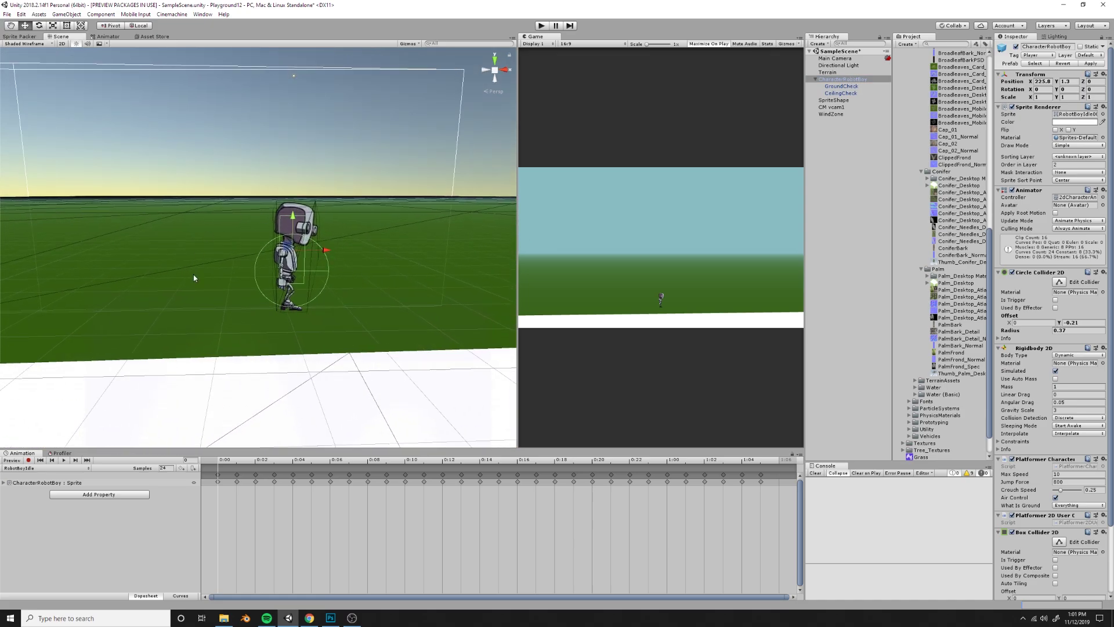
left_click_drag(321, 247, 368, 315, "alt")
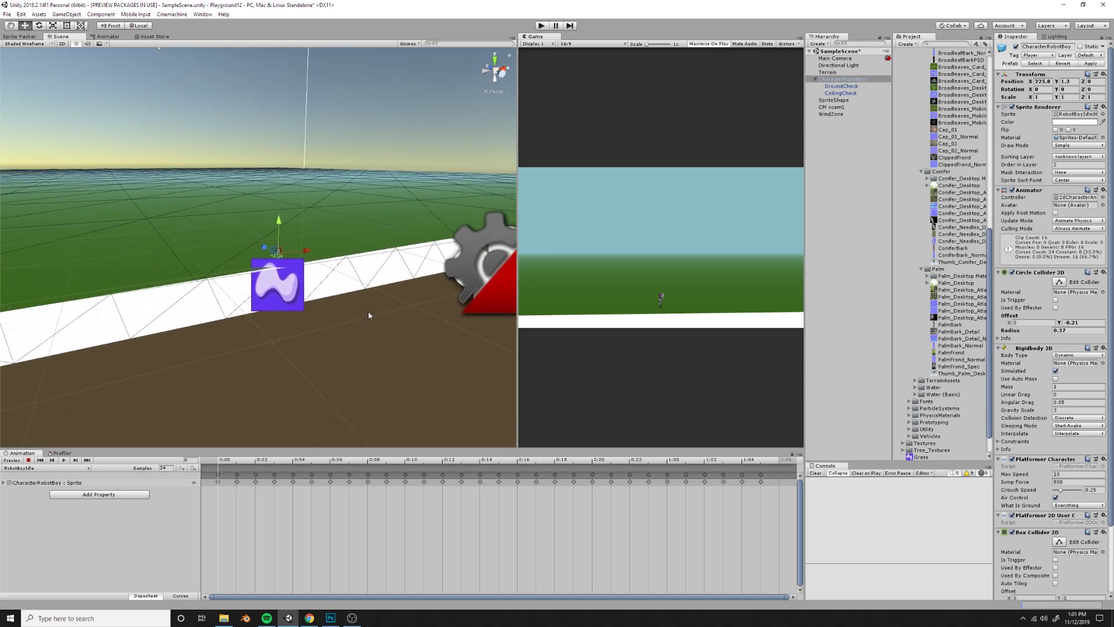
right_click_drag(253, 268, 270, 271)
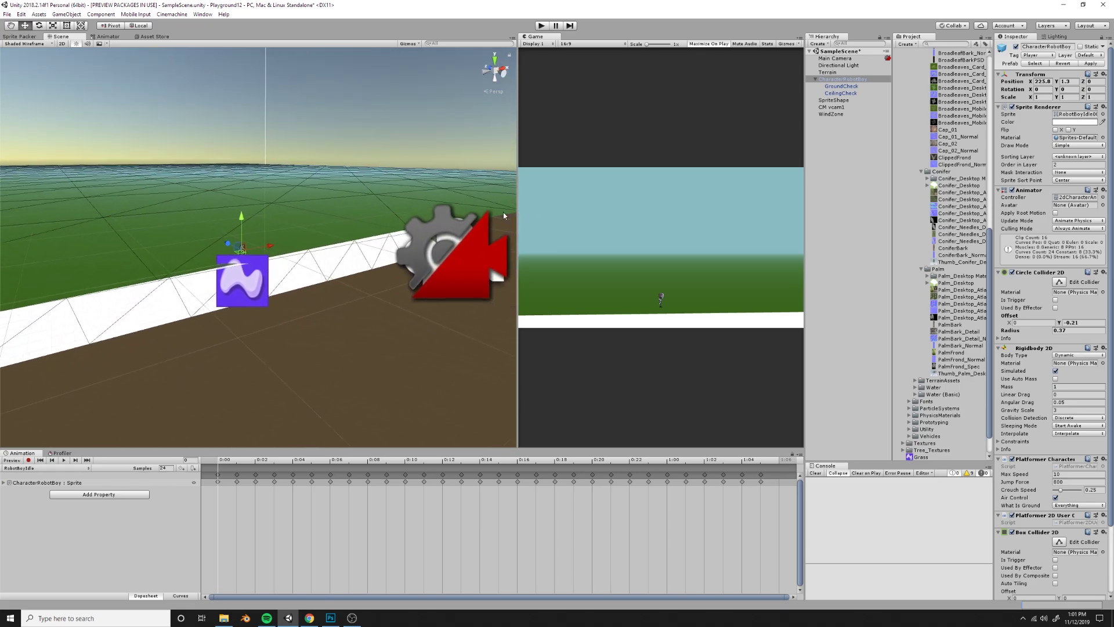
right_click_drag(212, 235, 253, 247)
middle_click_drag(243, 245, 355, 290)
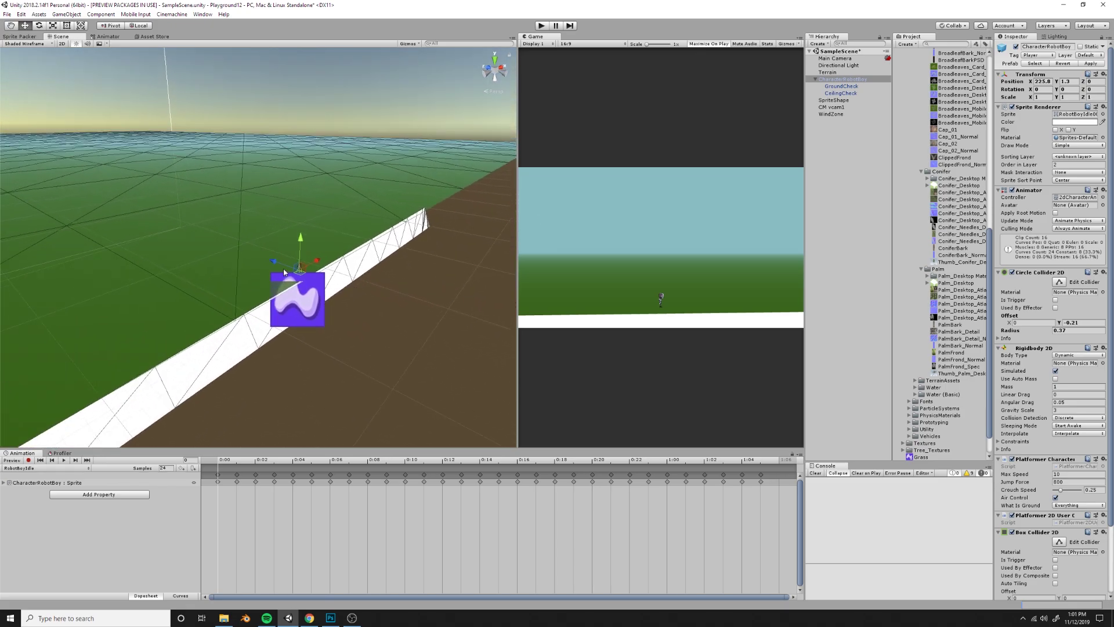
right_click_drag(284, 272, 298, 181)
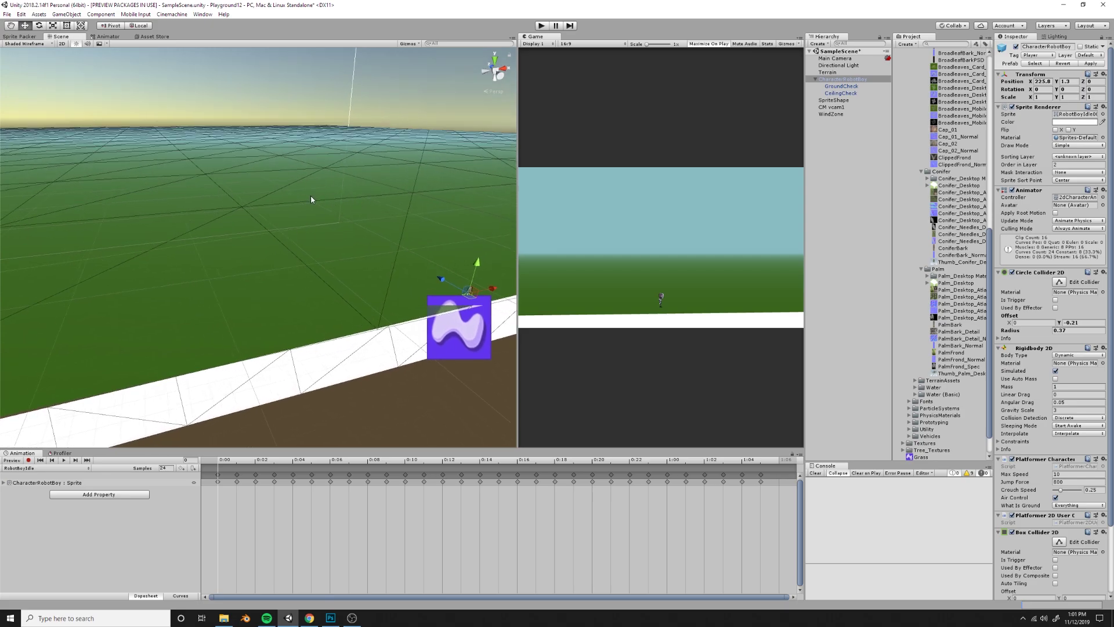
Step: Select the terrain and raise rolling hills in the distance behind the platform with the Raise/Lower Terrain tool
left_click(311, 199)
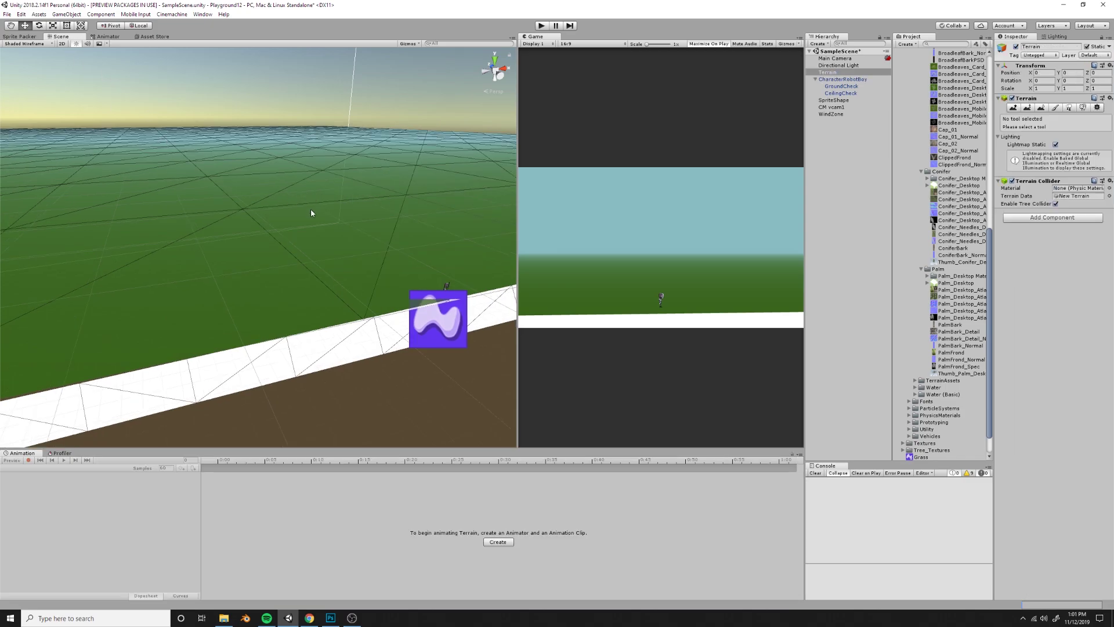
middle_click_drag(216, 205, 309, 277)
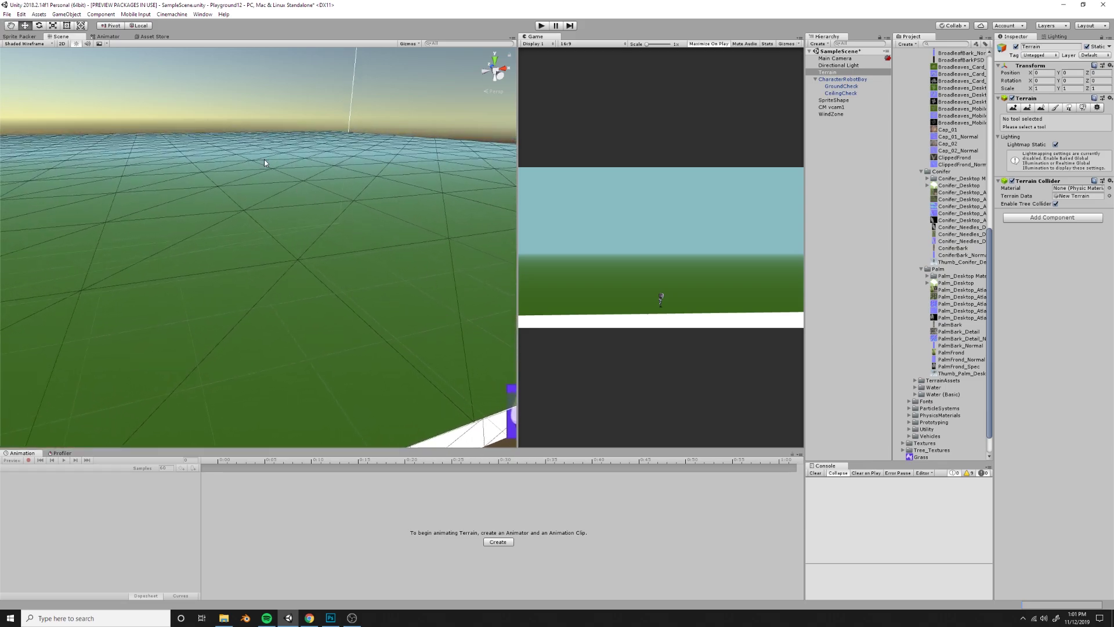
right_click_drag(299, 264, 361, 296)
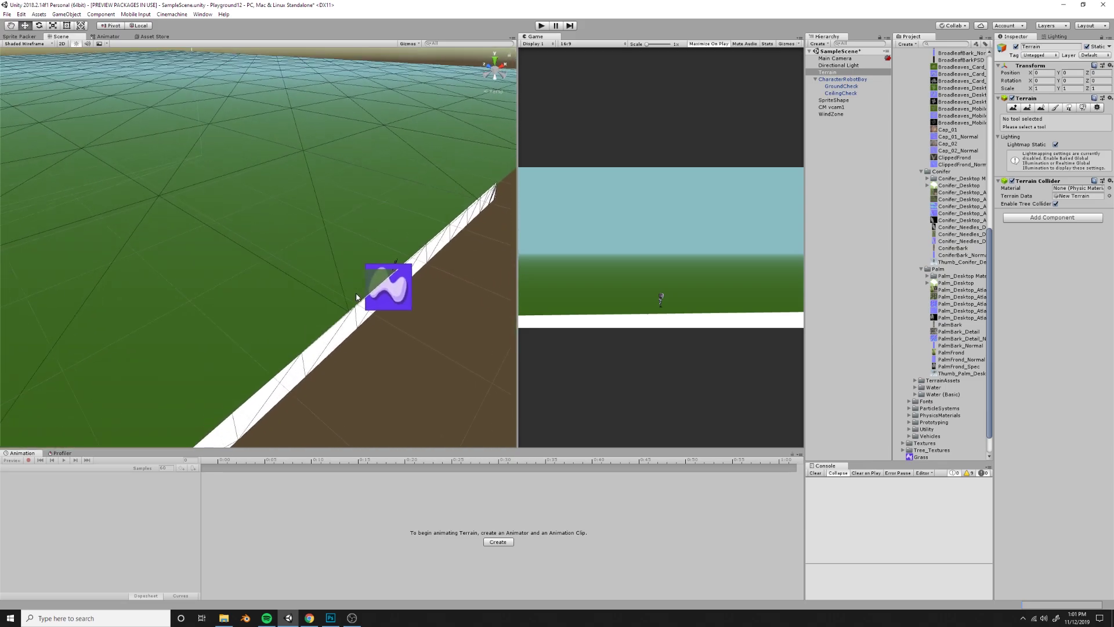
scroll(350, 273, "down", 6)
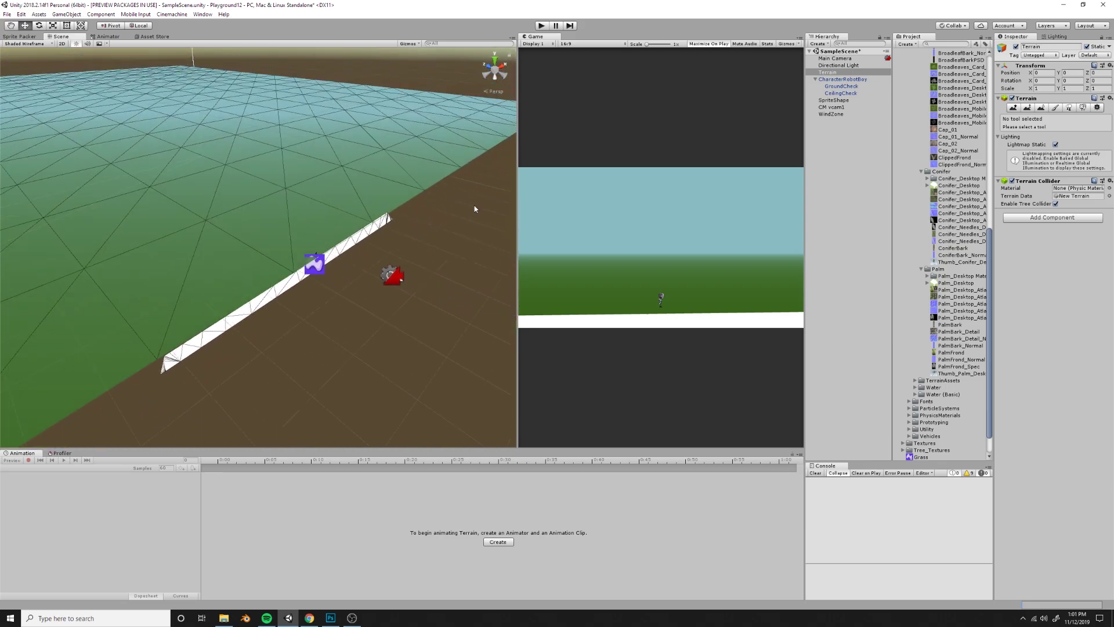
left_click(1014, 107)
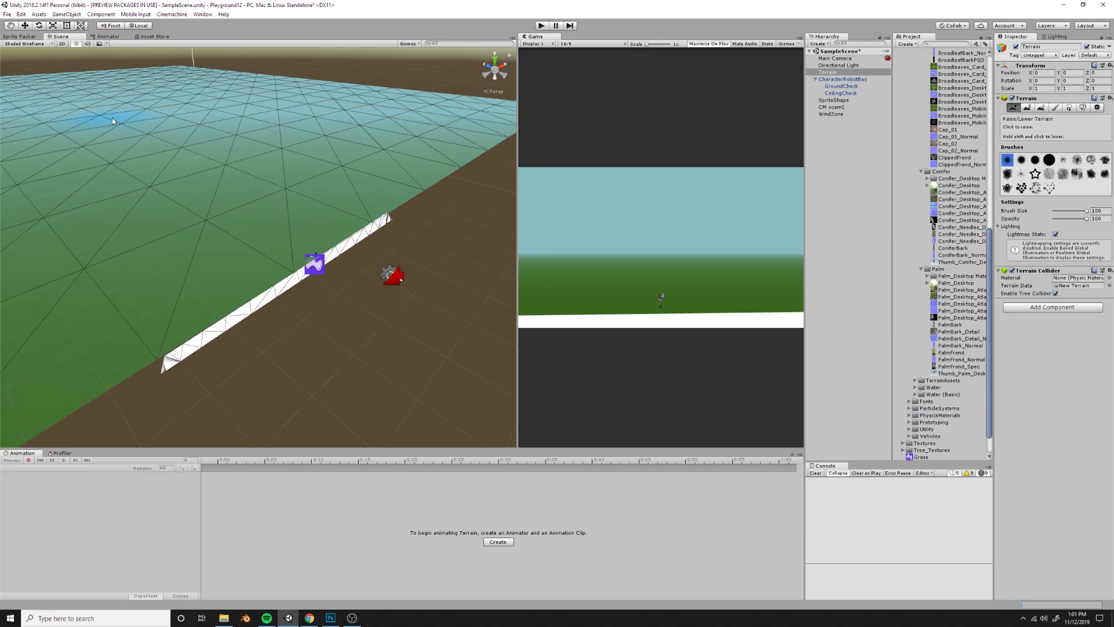
right_click_drag(283, 186, 251, 184)
mouse_move(251, 184)
left_mouse_down()
mouse_move(216, 185)
mouse_move(202, 160)
mouse_move(129, 165)
mouse_move(196, 121)
mouse_move(271, 109)
left_mouse_up()
left_click(271, 109)
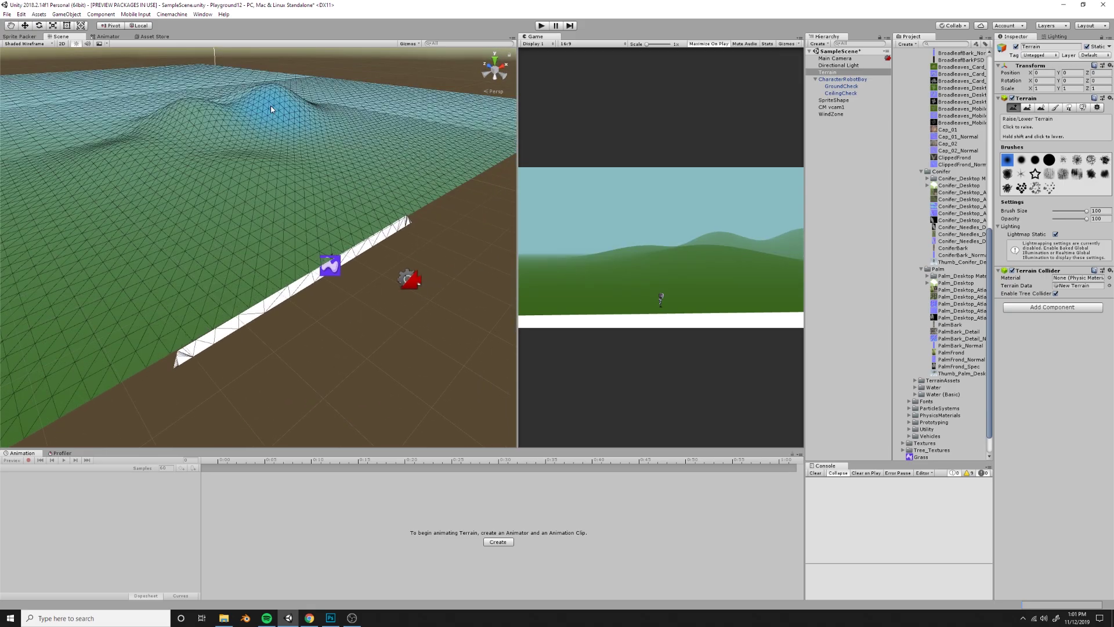
Step: Raise more hills on the far terrain behind the platform's left end and lower the tallest one into a gentler rise
left_click(85, 131)
left_click(79, 126)
right_click_drag(173, 177, 112, 166)
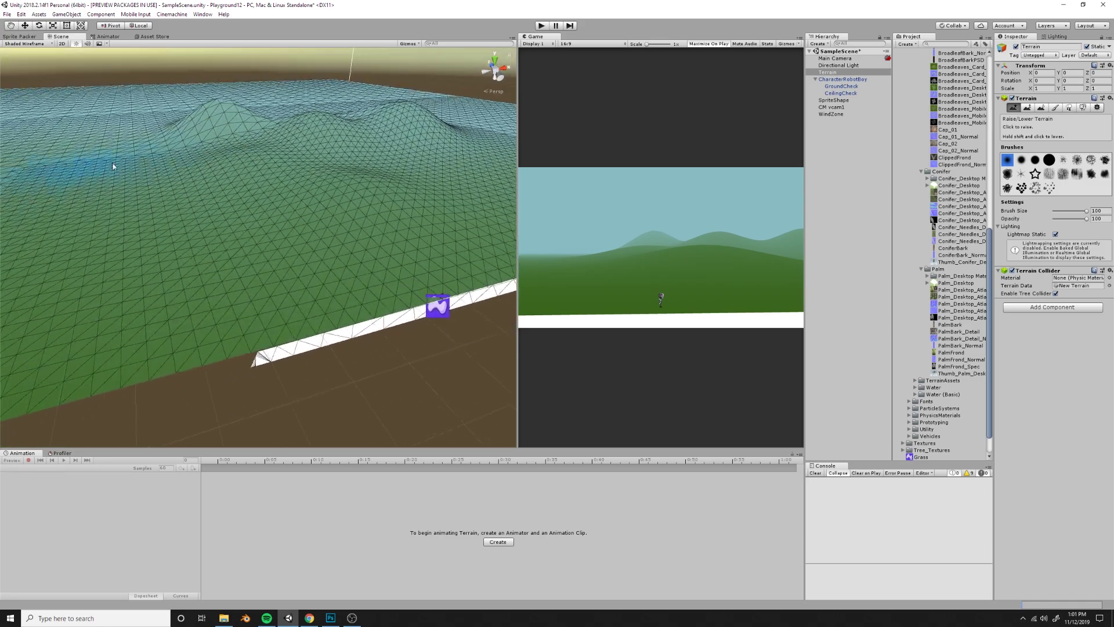
mouse_move(112, 167)
left_mouse_down()
mouse_move(116, 144)
mouse_move(107, 193)
left_mouse_up()
key("x")
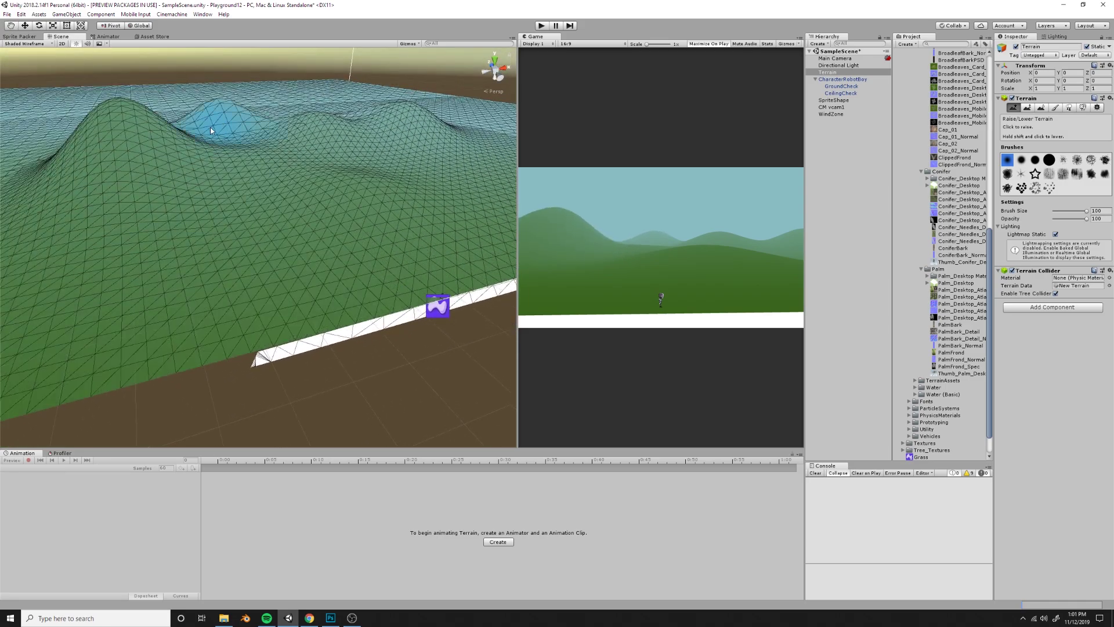
left_click_drag(176, 144, 141, 152, "shift")
left_click(119, 165)
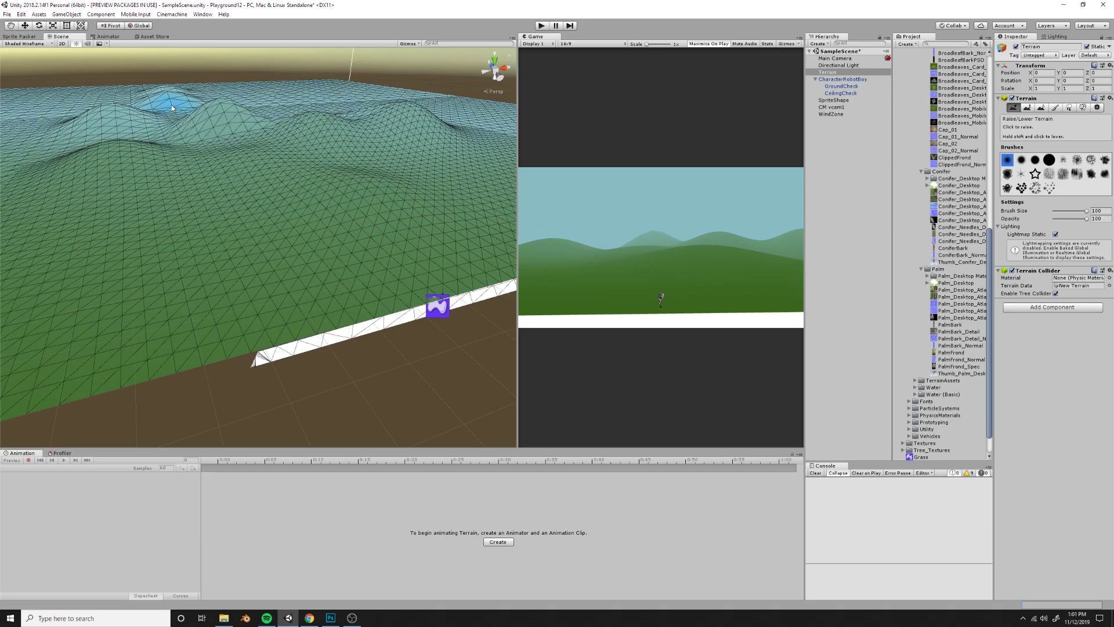
Step: Raise further hills along the distant ridge and build a broad hill behind the platform's left end
mouse_move(284, 98)
left_mouse_down()
mouse_move(295, 131)
mouse_move(281, 150)
left_mouse_up()
left_click_drag(217, 208, 314, 156)
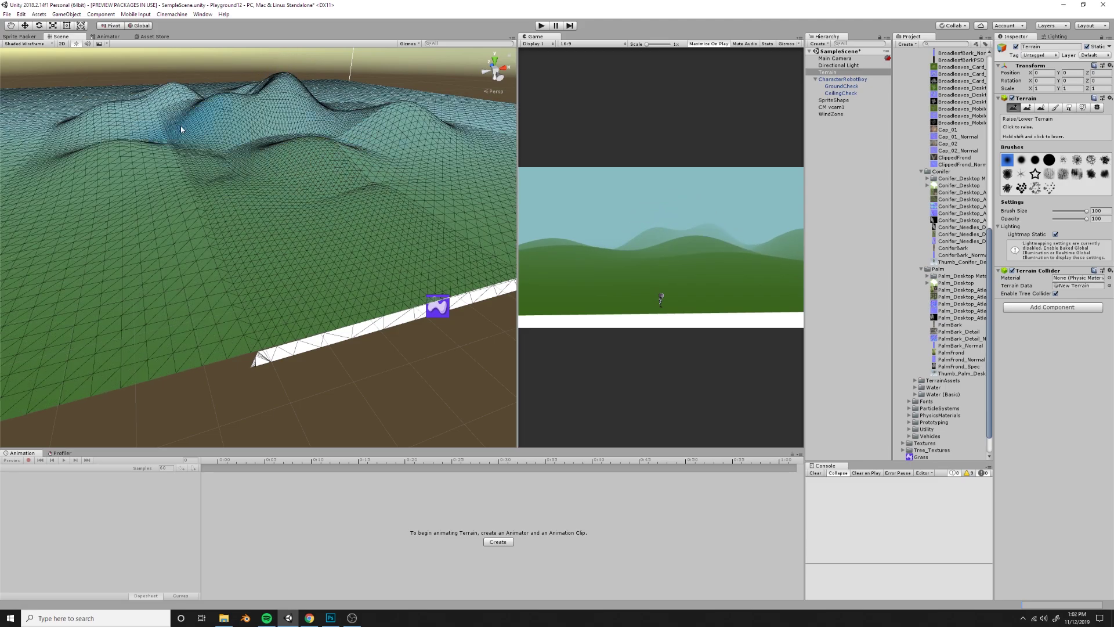
left_click_drag(181, 129, 144, 131)
mouse_move(343, 87)
left_mouse_down()
mouse_move(424, 91)
mouse_move(452, 106)
left_mouse_up()
right_click_drag(376, 203, 260, 174)
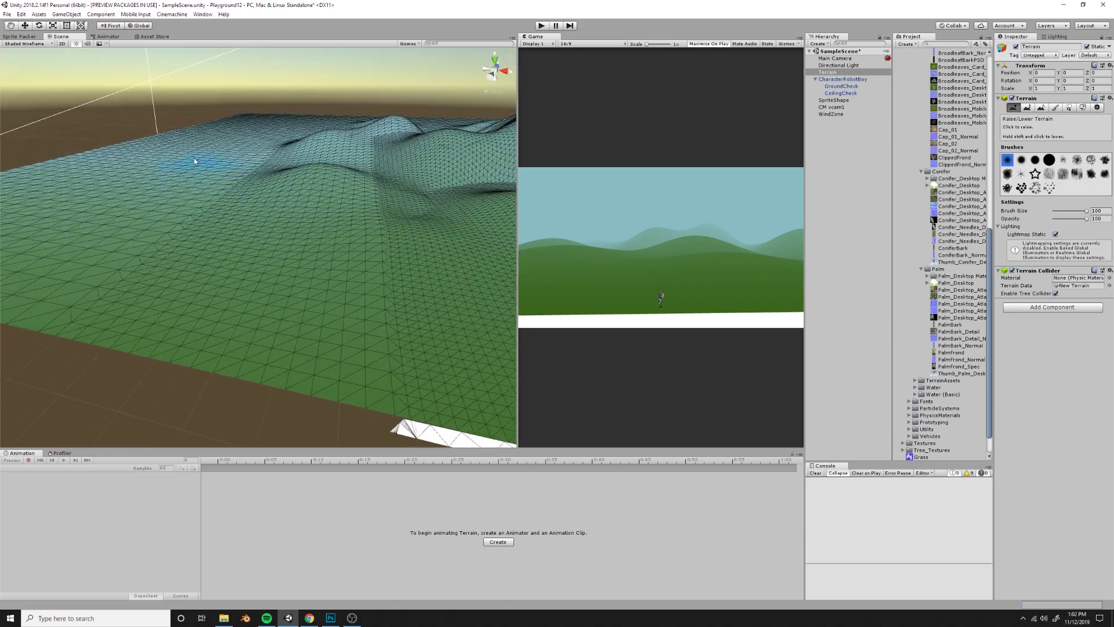
left_click_drag(194, 158, 212, 172)
mouse_move(272, 142)
left_mouse_down()
mouse_move(226, 200)
mouse_move(336, 232)
left_mouse_up()
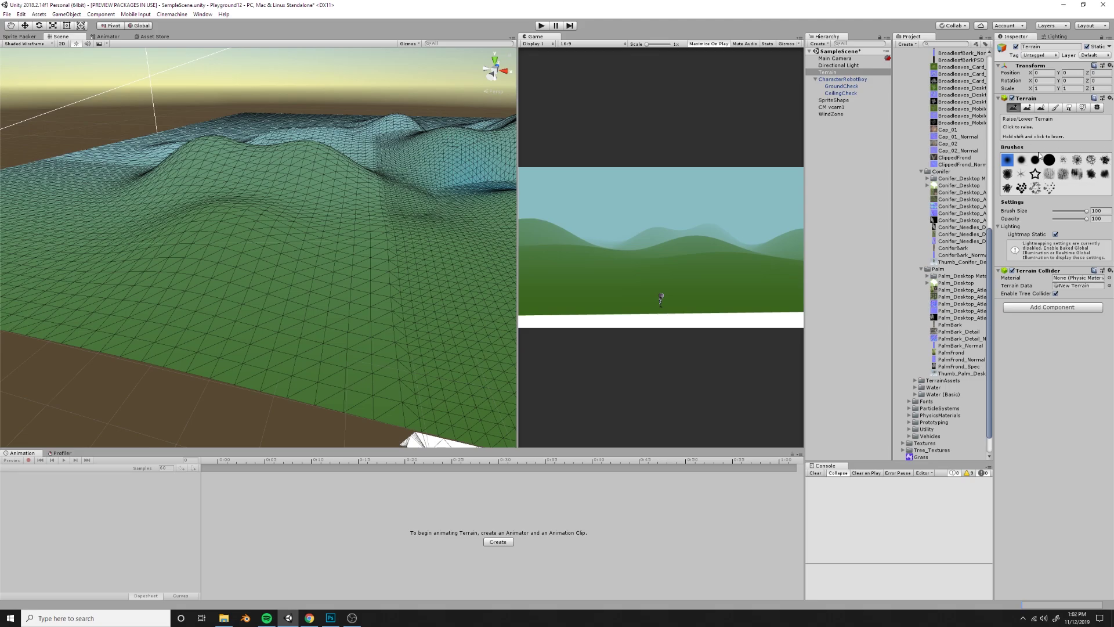
Step: Switch to the mottled noise-like terrain brush and roughen the distant hills into jagged mountains
left_click(1065, 165)
mouse_move(302, 226)
left_mouse_down("alt")
mouse_move(458, 226)
mouse_move(456, 215)
left_mouse_up("alt")
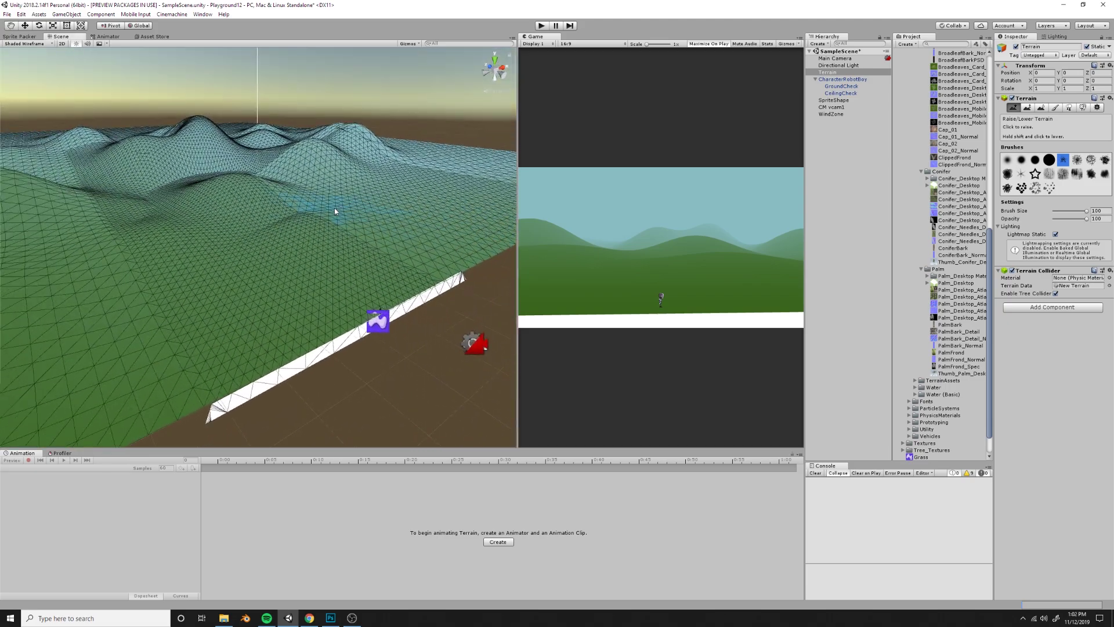
mouse_move(240, 197)
left_mouse_down()
mouse_move(265, 173)
mouse_move(249, 154)
mouse_move(144, 172)
left_mouse_up()
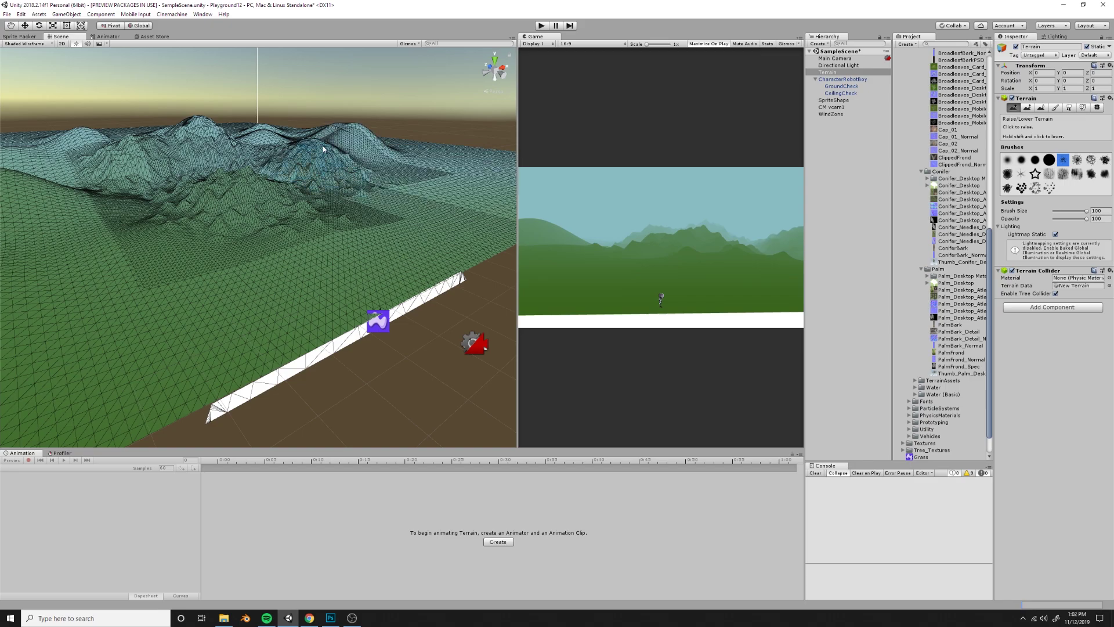
left_click_drag(261, 142, 291, 148, "alt")
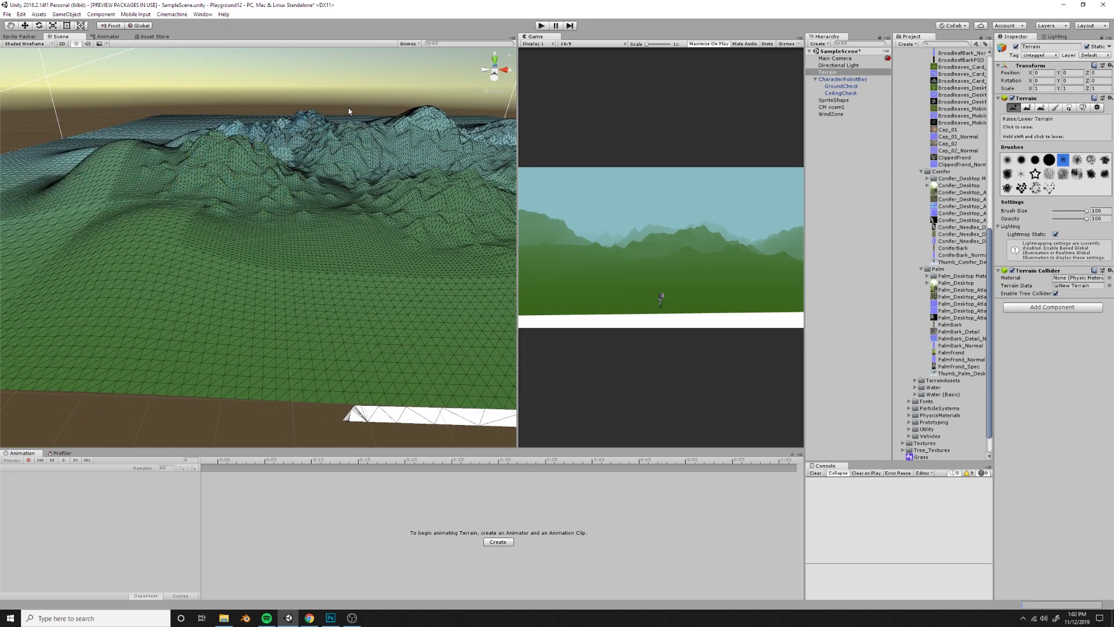
Step: Raise sharp peaks in the far background and steep, jagged mountains behind the platform's left end
left_click(309, 134)
left_click(284, 137)
left_click(269, 205)
left_click(278, 259)
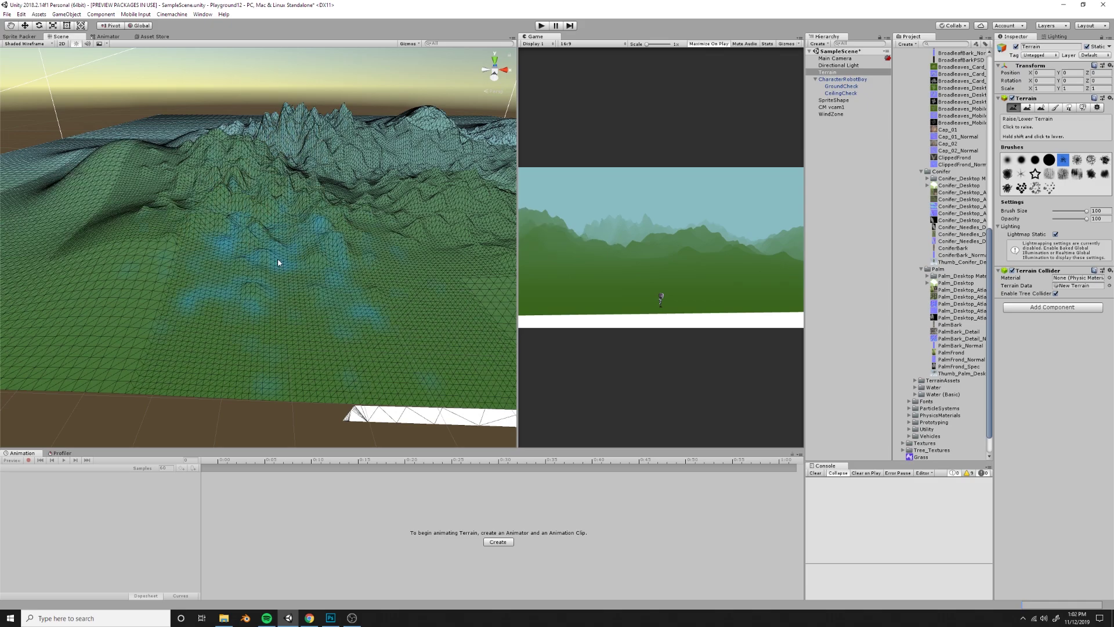
mouse_move(279, 263)
left_mouse_down()
mouse_move(368, 256)
mouse_move(405, 267)
left_mouse_up()
key("ctrl+z")
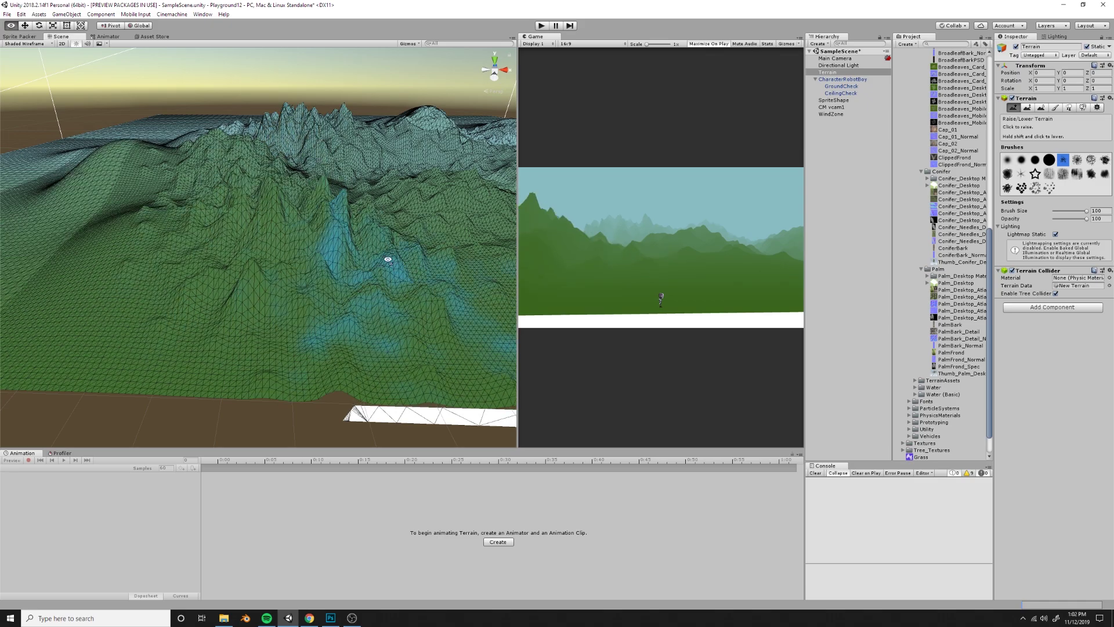
Step: Try raising jagged terrain close behind the middle of the platform and take those strokes back
left_click_drag(267, 255, 357, 243, "alt")
left_click(356, 242)
key("ctrl+z")
left_click(425, 207)
left_click(378, 226)
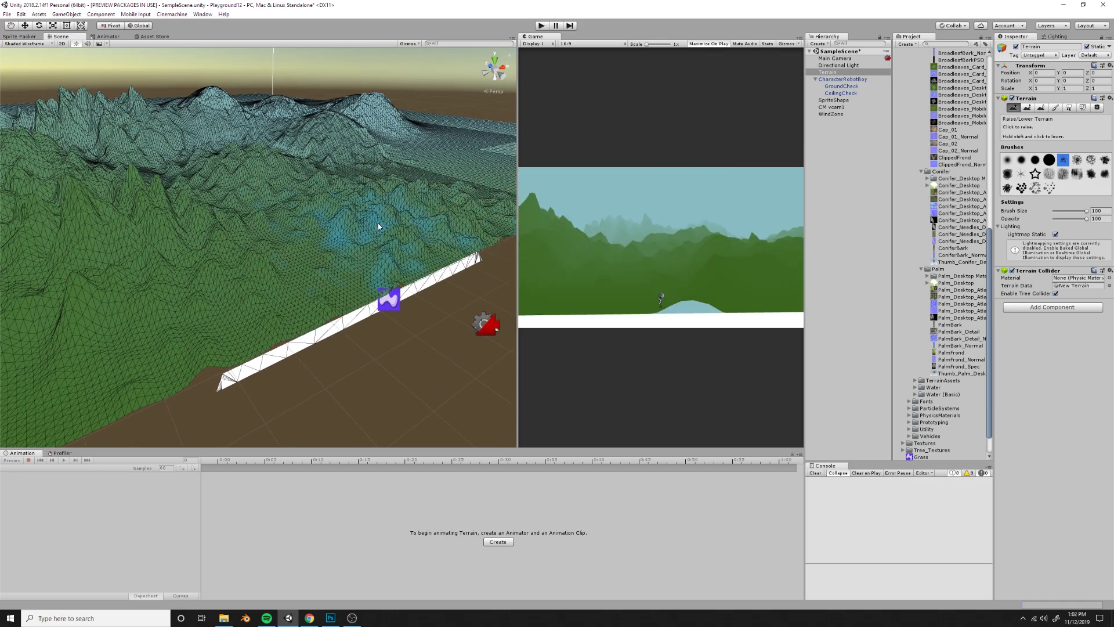
key("ctrl+z")
left_click(372, 231)
mouse_move(373, 231)
left_mouse_down()
mouse_move(354, 241)
mouse_move(400, 225)
mouse_move(417, 283)
left_mouse_up()
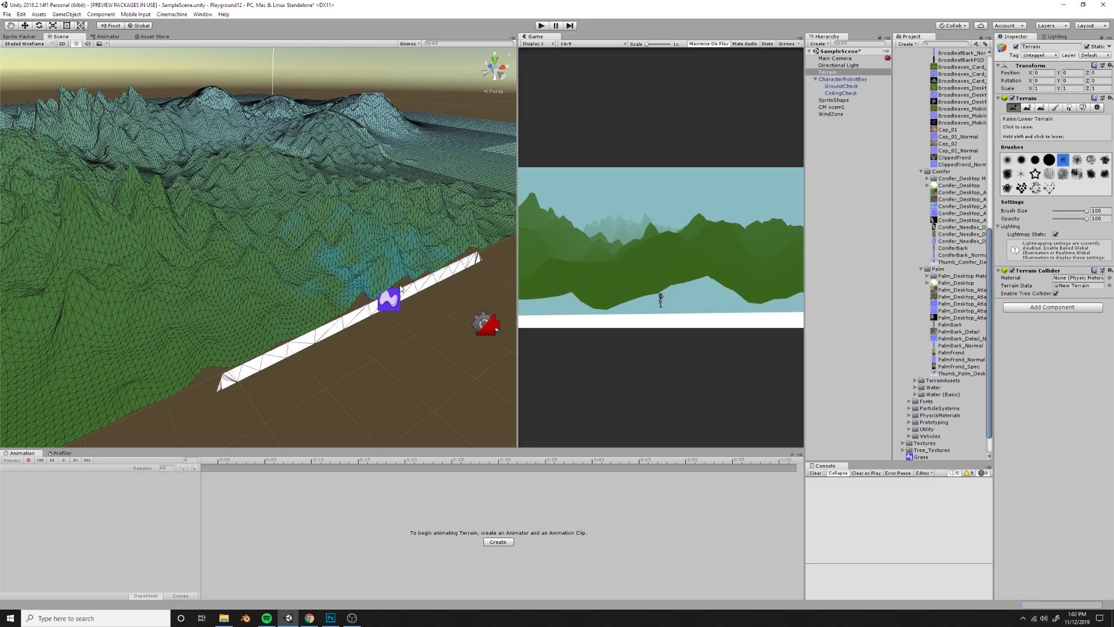
scroll(391, 306, "up", 5)
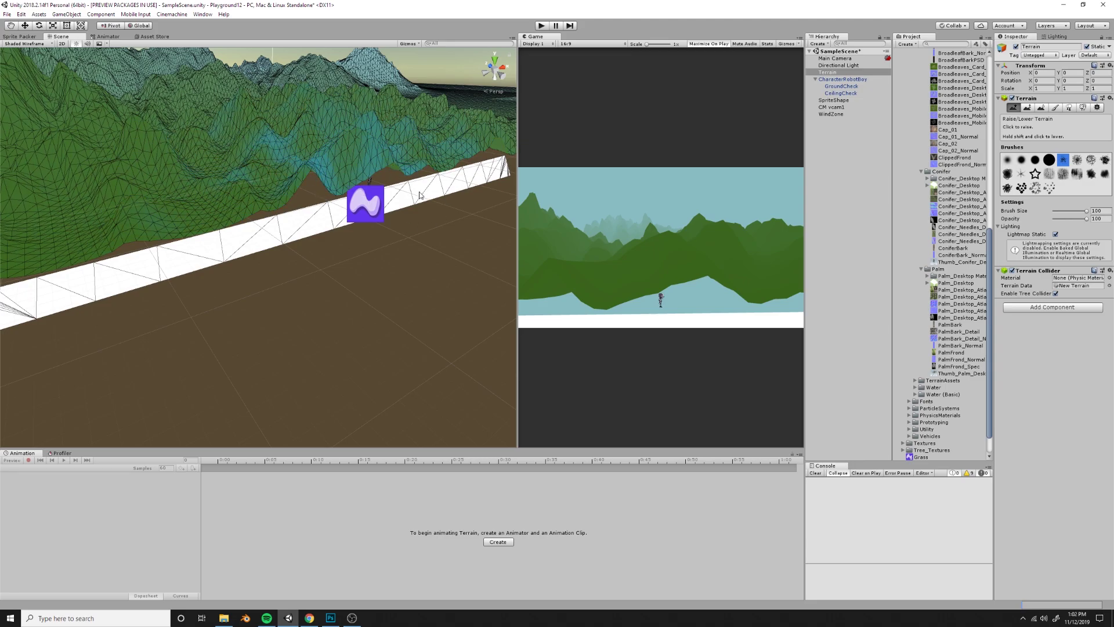
left_click_drag(353, 214, 331, 213, "shift")
right_click_drag(335, 211, 245, 185)
Step: Roughen the terrain beyond the platform's right end with jagged peaks, and leave terrain sculpting by switching to the Move tool
left_click_drag(245, 184, 236, 110, "alt")
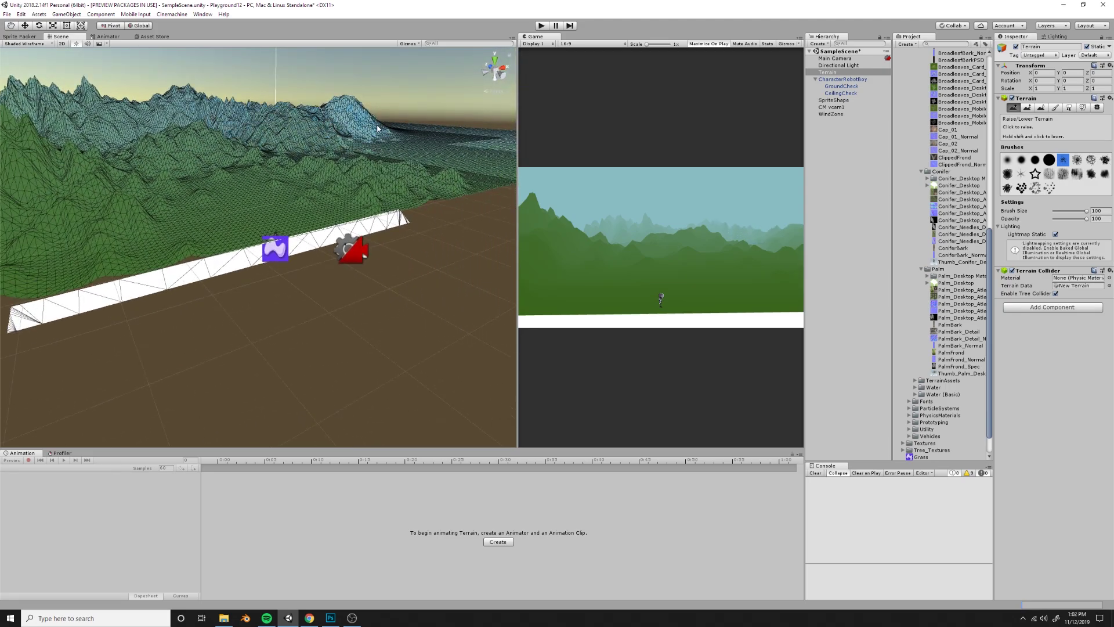
left_click_drag(445, 158, 421, 160, "alt")
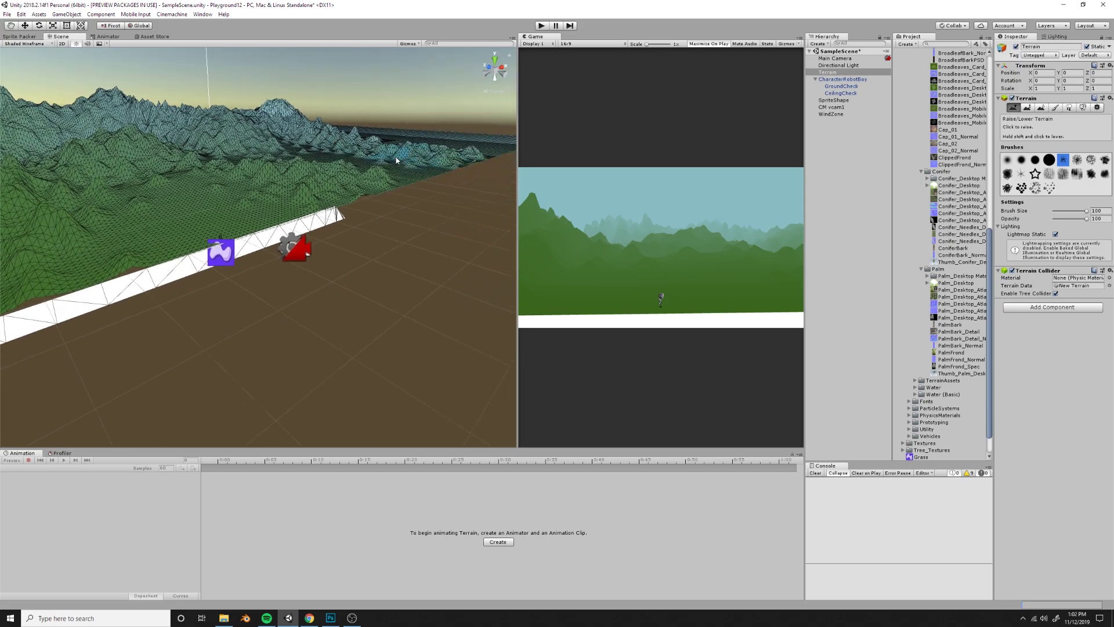
left_click_drag(309, 160, 325, 190, "alt")
scroll(322, 210, "up", 8)
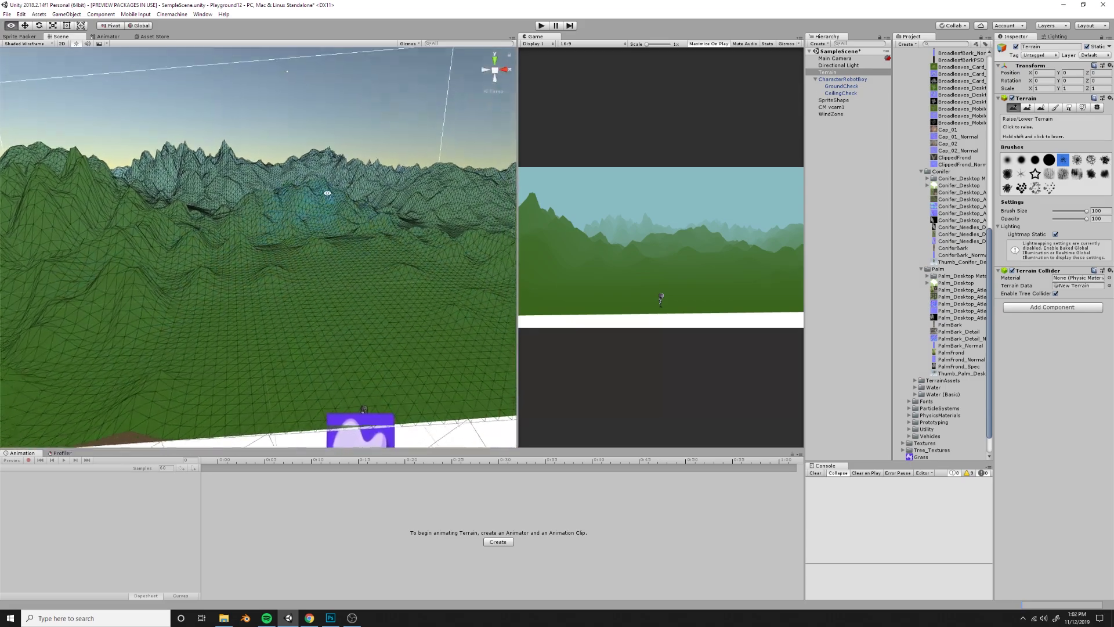
mouse_move(325, 190)
middle_mouse_down()
mouse_move(281, 162)
mouse_move(238, 111)
middle_mouse_up()
left_click(27, 26)
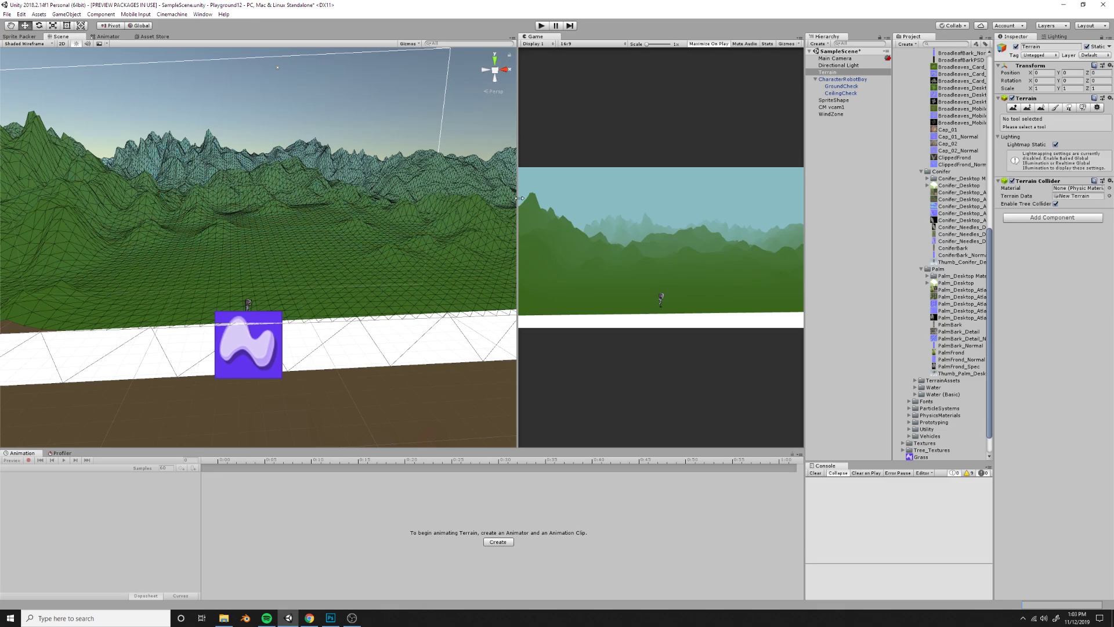
Step: Start play mode and run the robot character both ways along the platform to examine the mountain background in motion
left_click(541, 27)
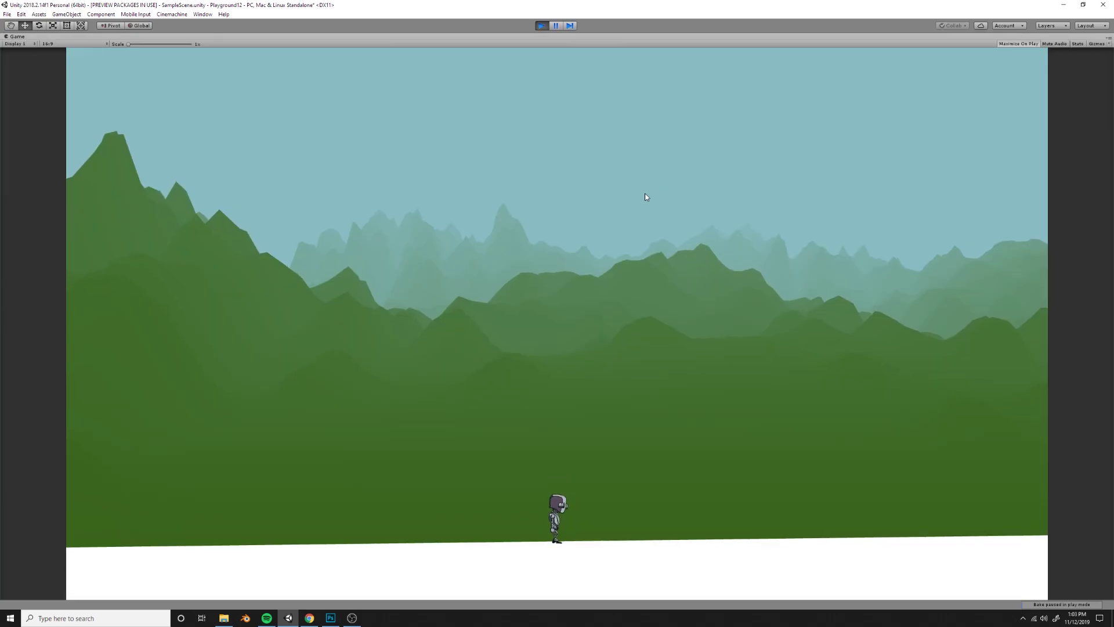
key("a")
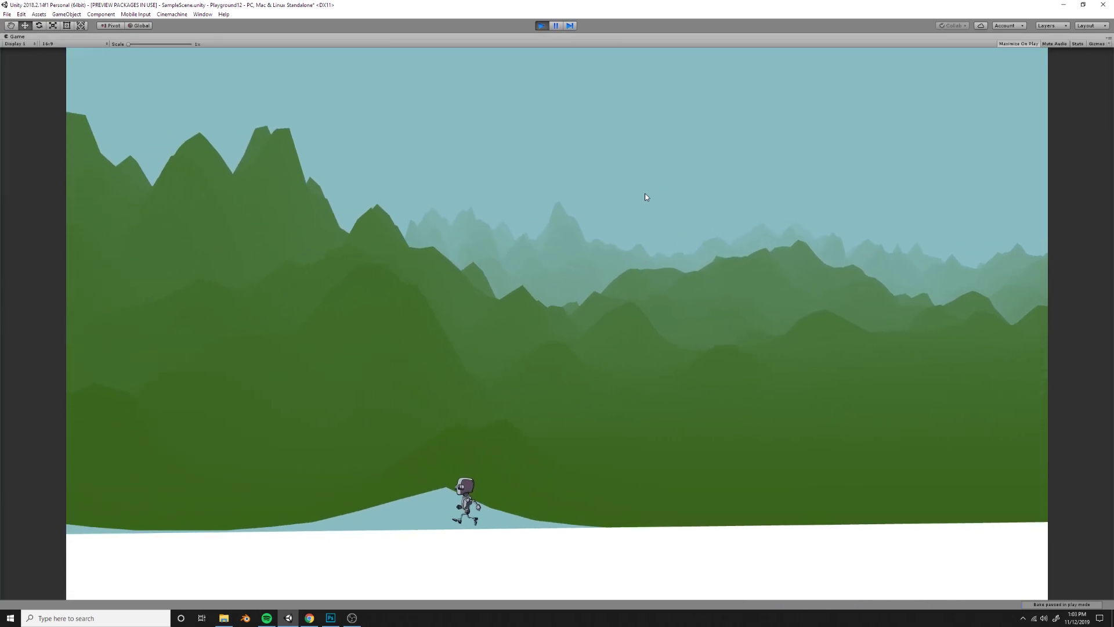
key("Left")
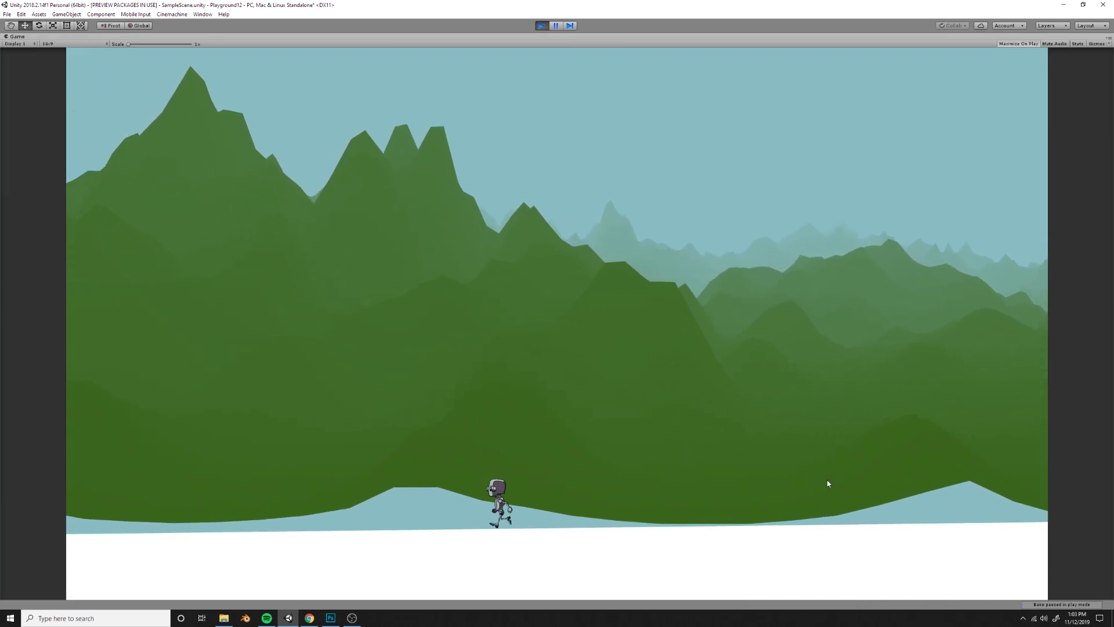
key("Right")
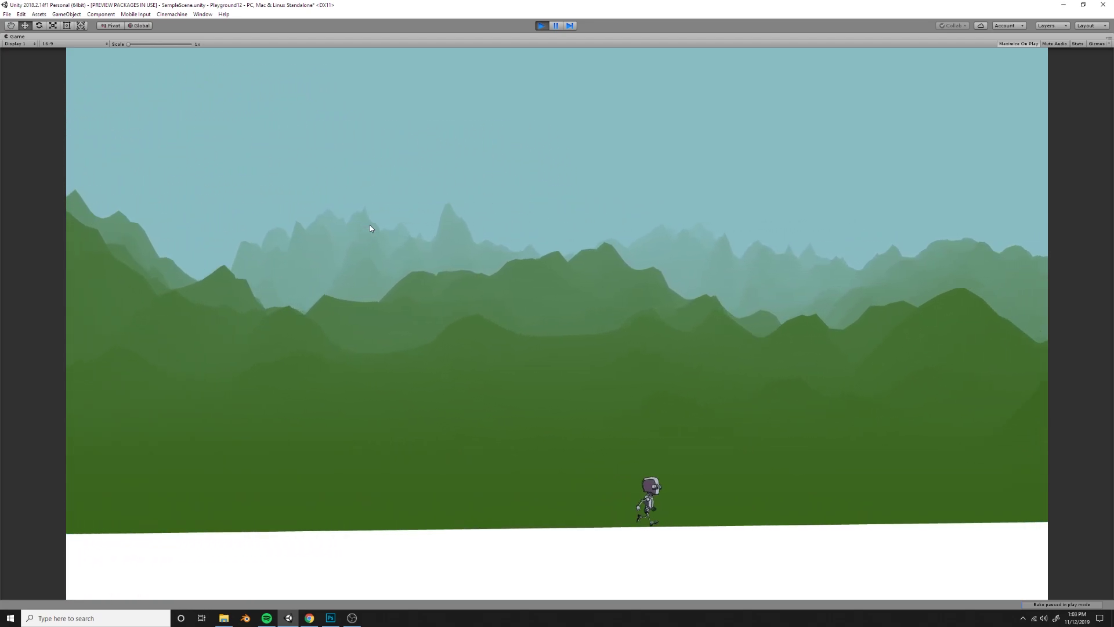
key("Left")
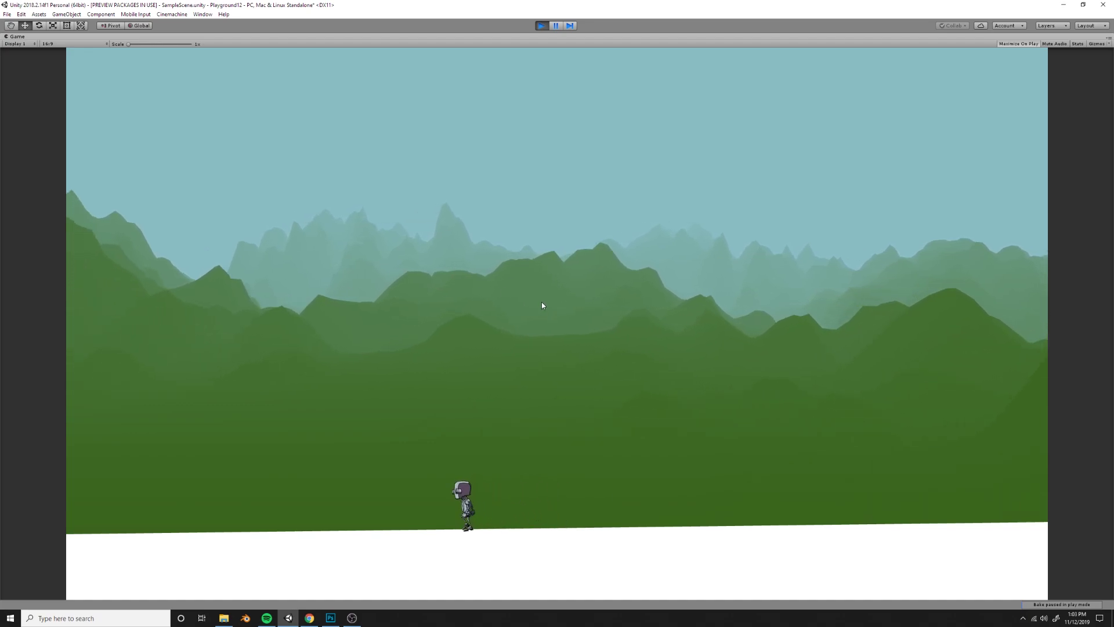
key("Right")
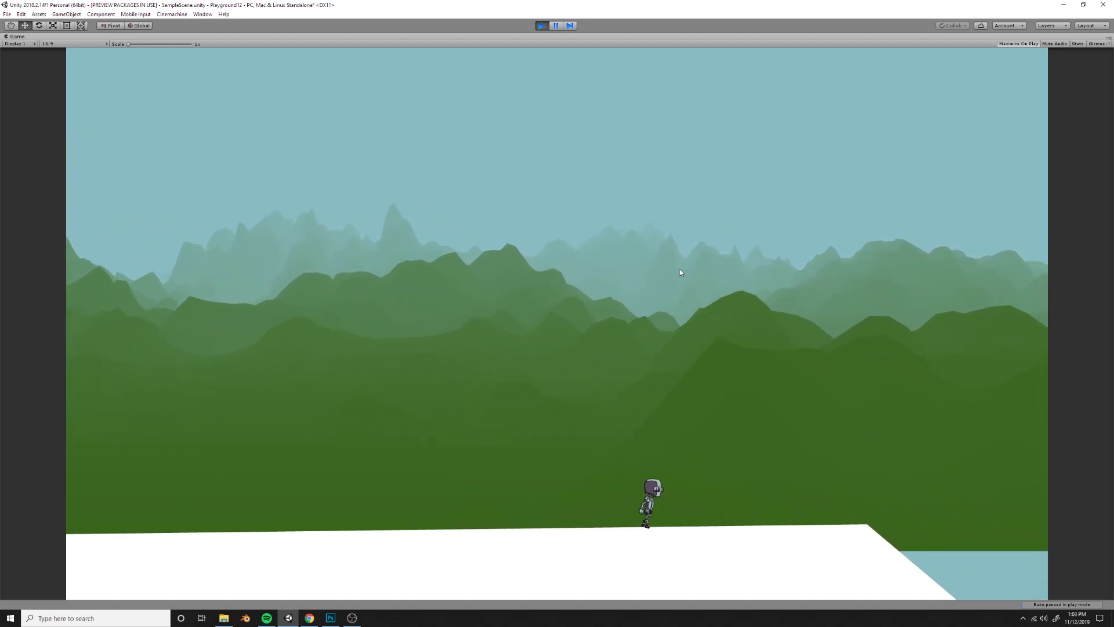
Step: Make the robot jump repeatedly while running back and forth to check the background's parallax, and end play mode
key("Left")
key("space")
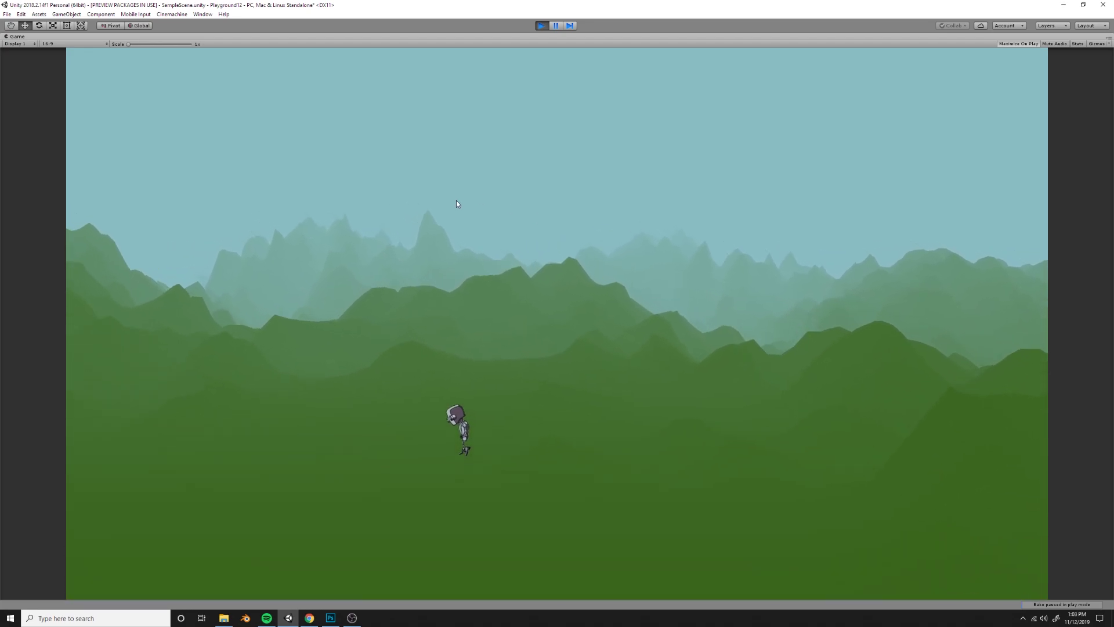
key("Right")
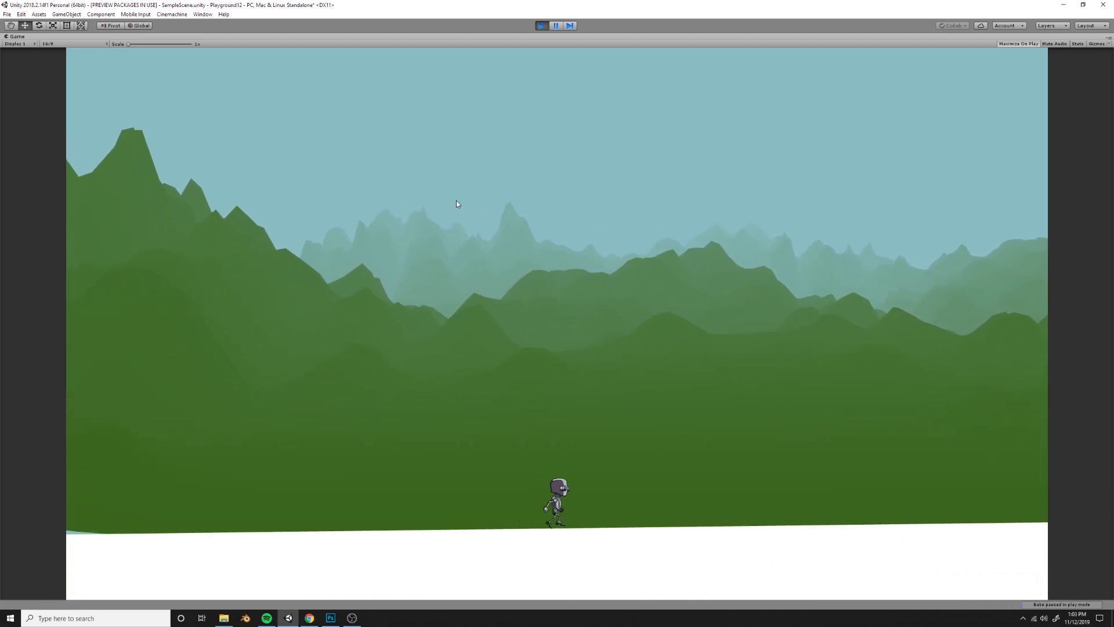
key("space")
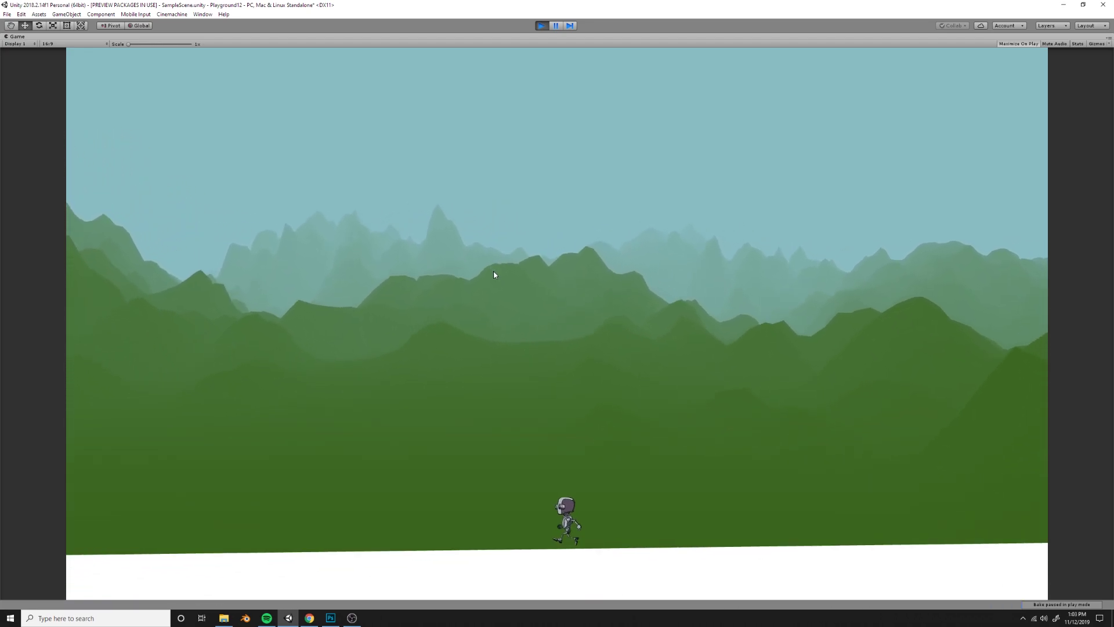
key("Left")
key("Right")
key("Left")
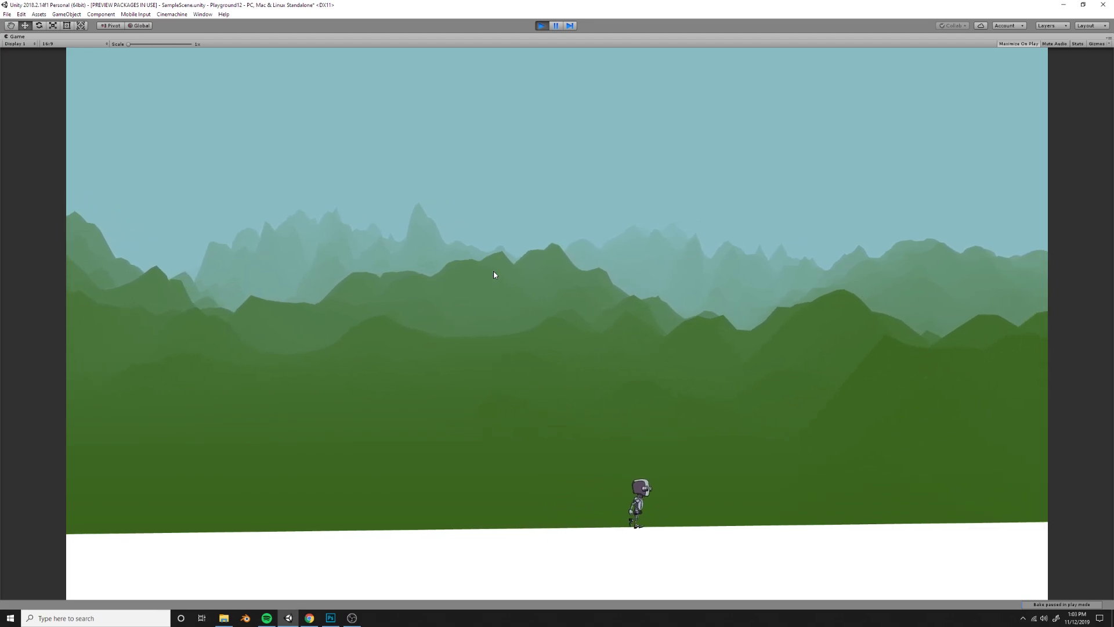
key("space")
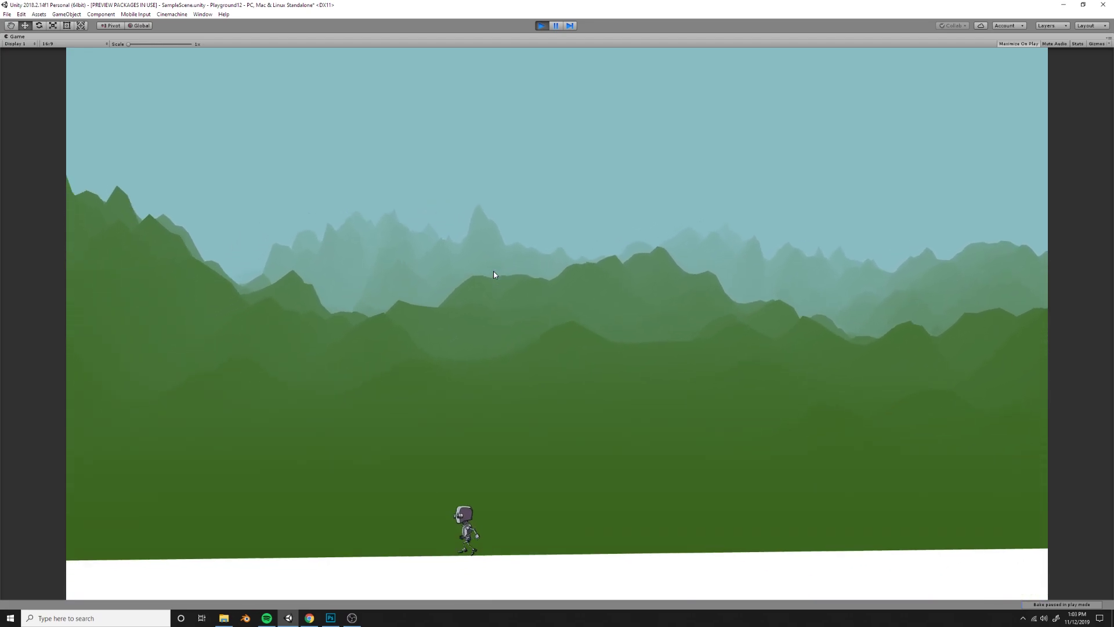
key("Right")
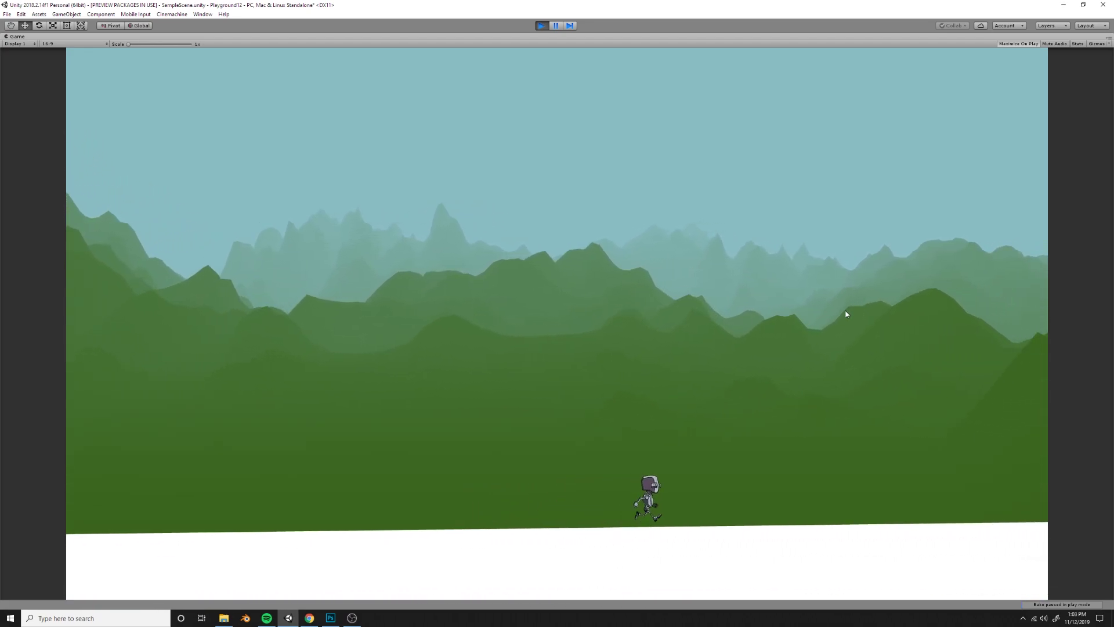
key("Left")
key("space")
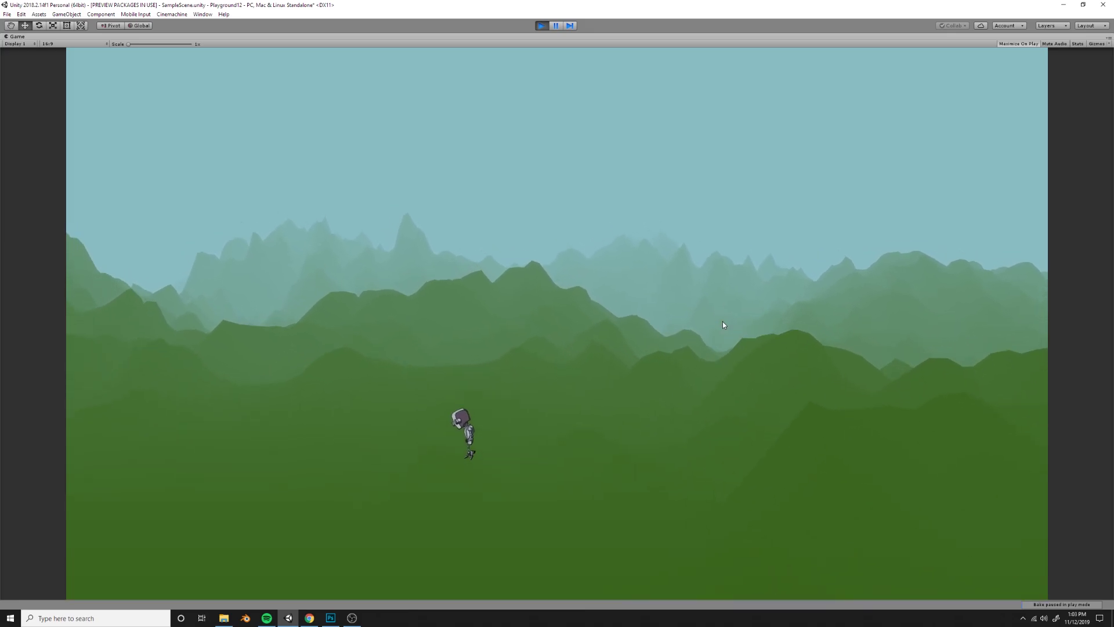
key("ctrl+p")
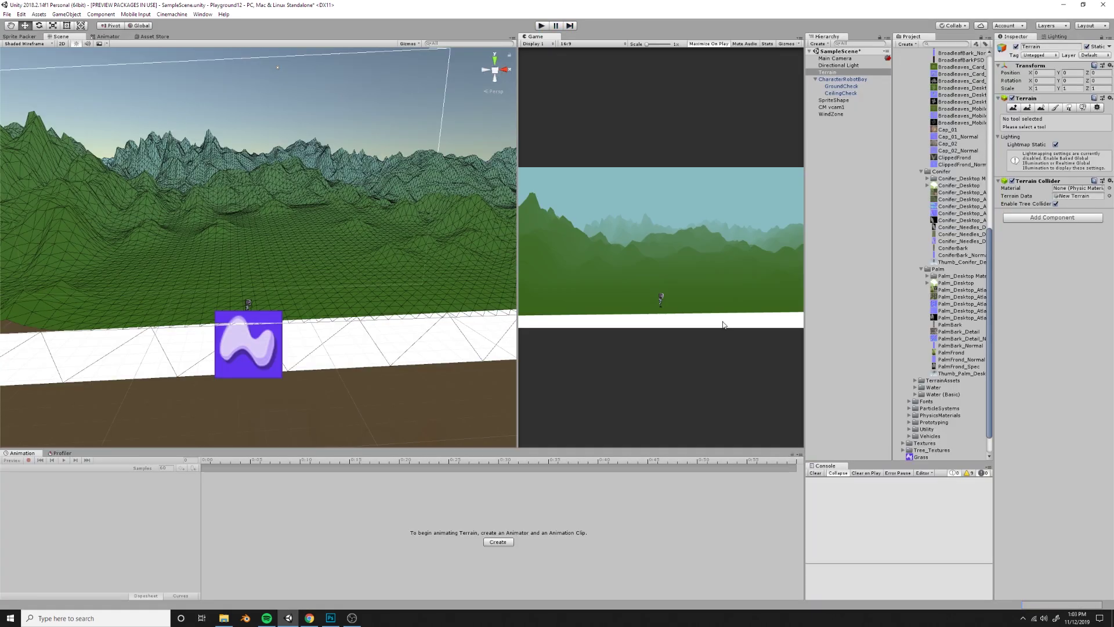
Step: Open the platform sprite shape's spline for editing and pull new points on the top edge, left of the robot, up into a low hill
left_click(320, 343)
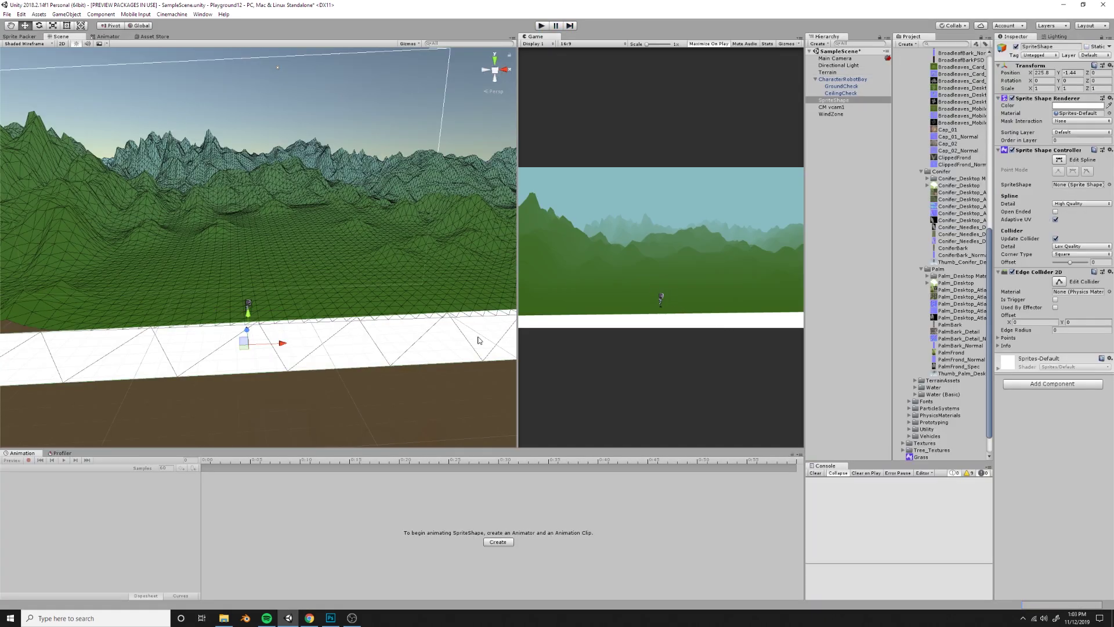
middle_click_drag(376, 356, 317, 299)
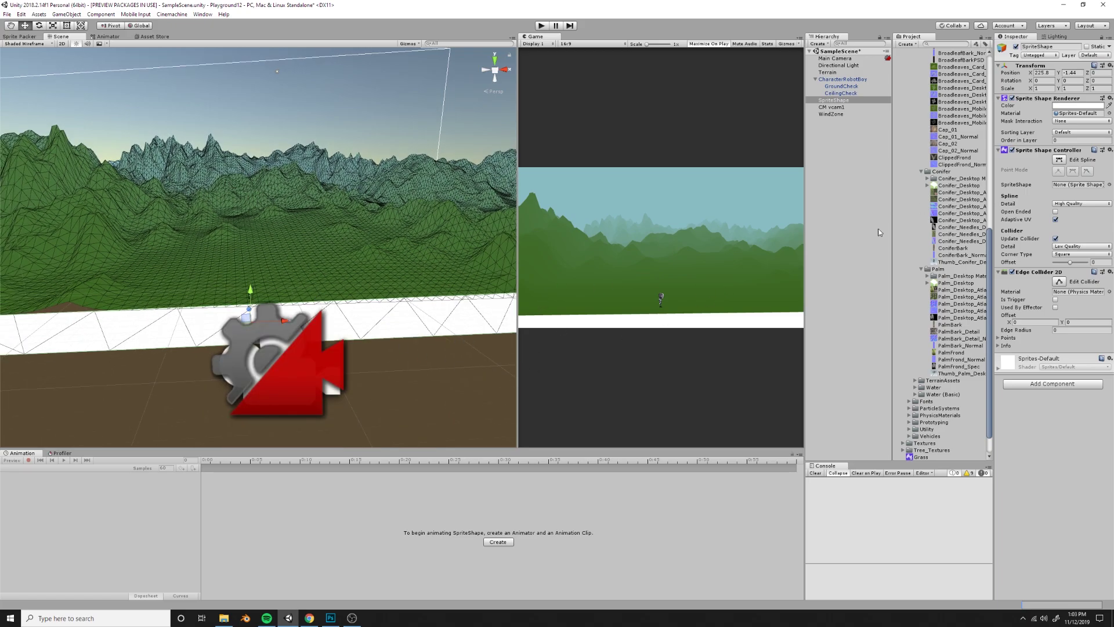
left_click(1059, 160)
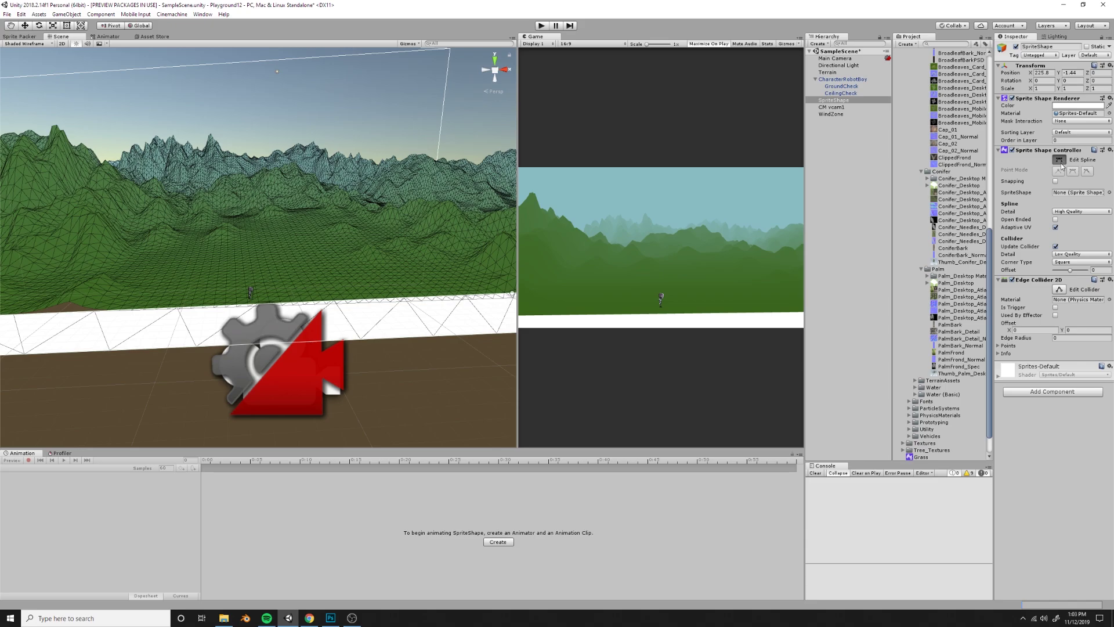
right_click_drag(306, 311, 254, 316)
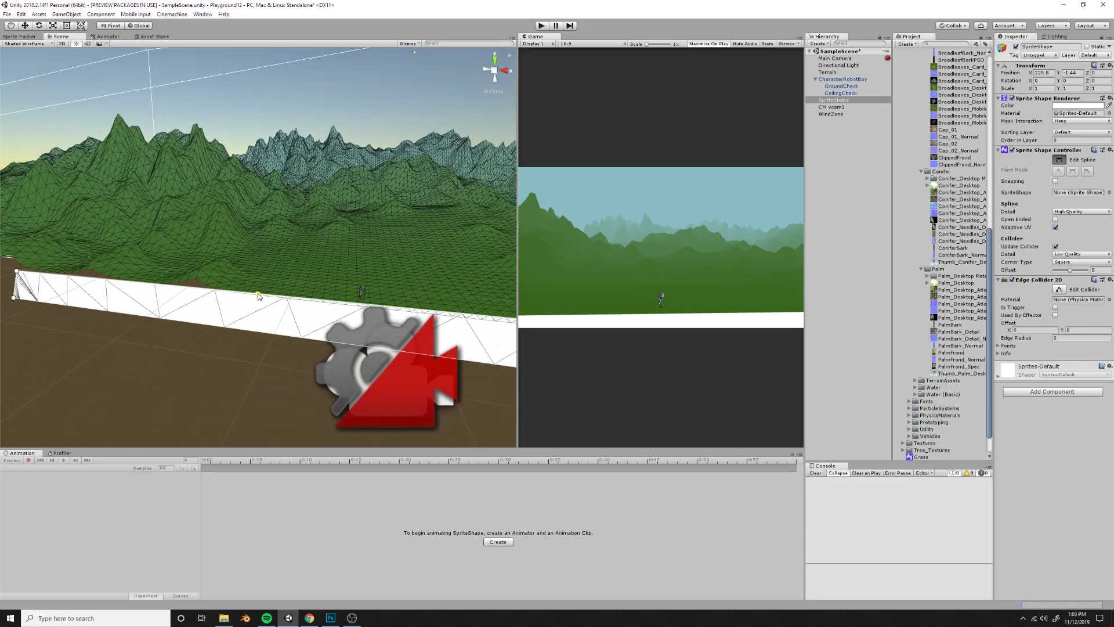
left_click_drag(258, 293, 244, 282)
left_click_drag(196, 279, 88, 243)
scroll(281, 261, "down", 6)
middle_click_drag(281, 314, 413, 343)
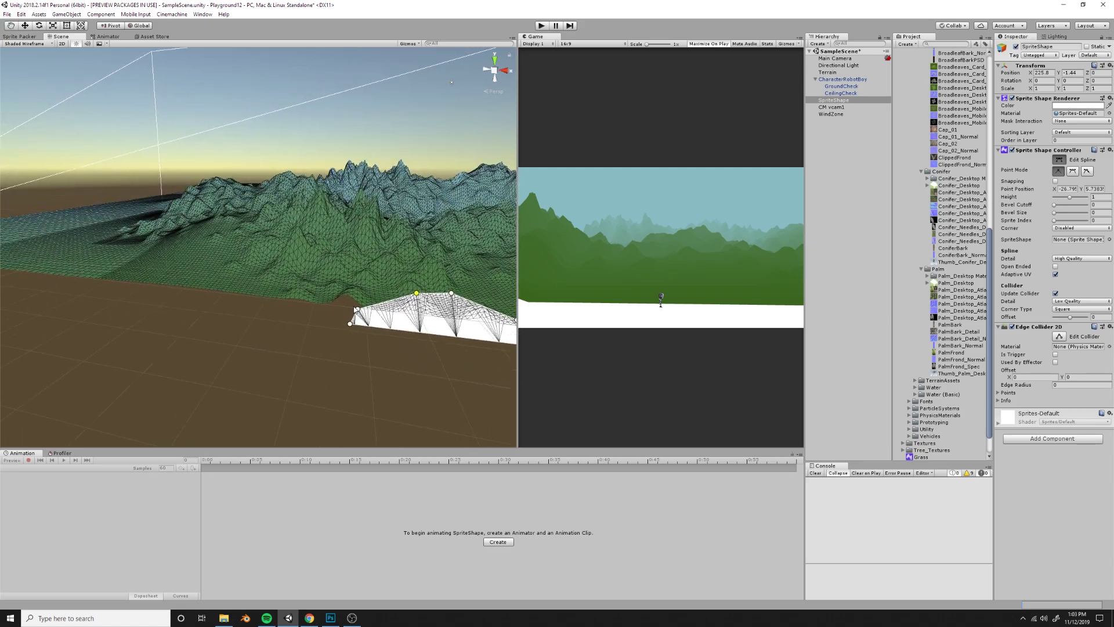
Step: Stretch the platform's left end outward by moving its upper and lower corner points farther away from the robot
left_click_drag(358, 309, 47, 249)
left_click(174, 337)
left_click_drag(206, 390, 315, 371, "alt")
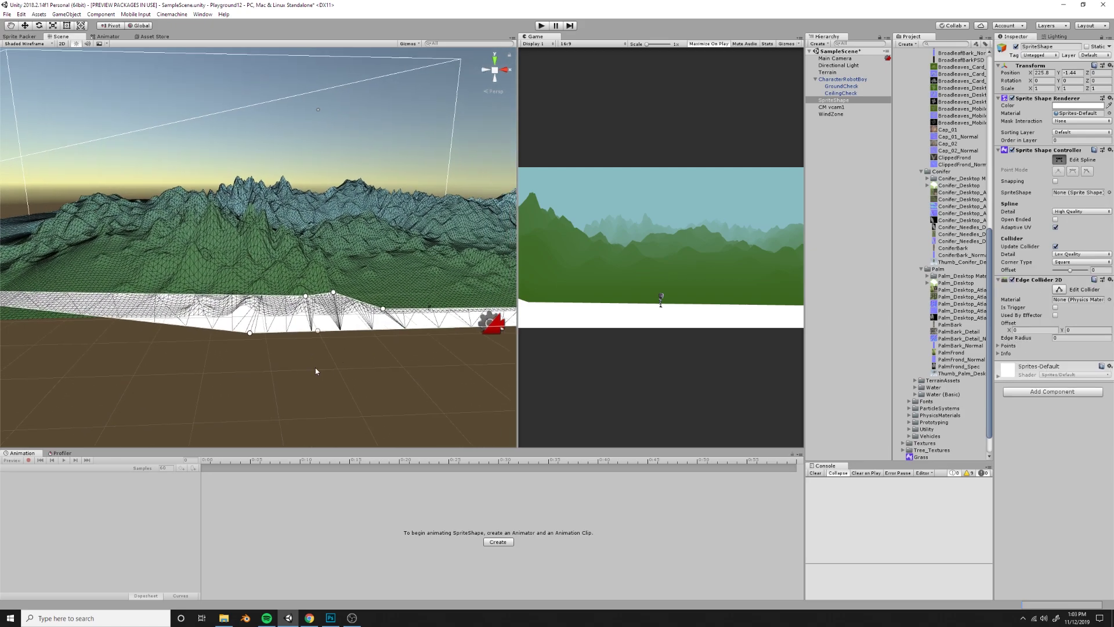
middle_click_drag(315, 371, 483, 336)
left_click_drag(410, 300, 12, 304)
left_click_drag(188, 336, 140, 325, "alt")
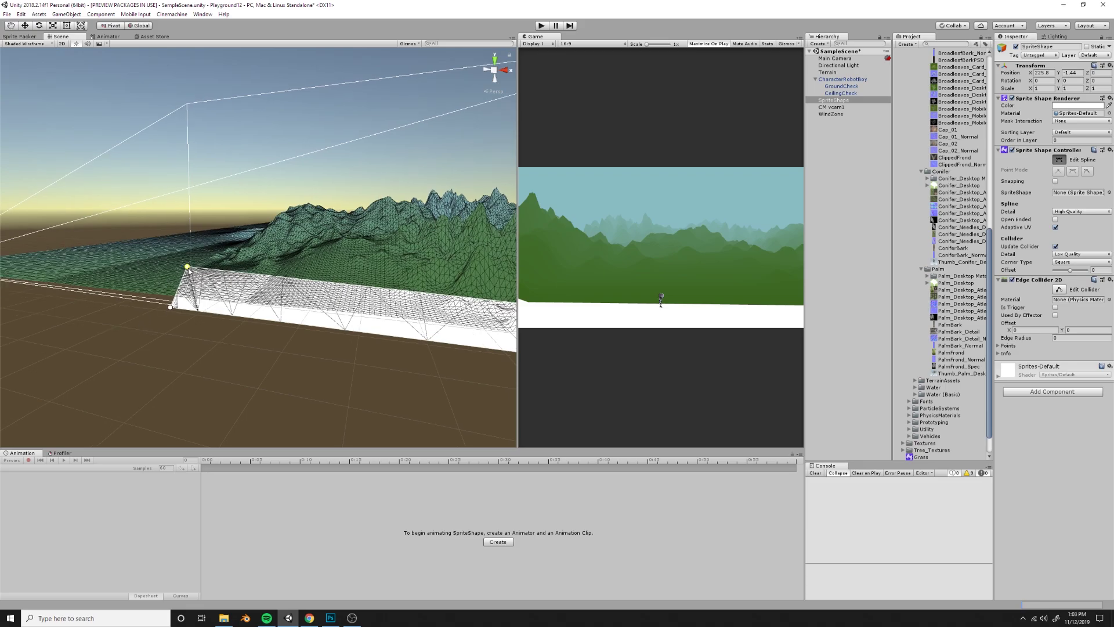
left_click_drag(187, 268, 94, 263)
Step: Add spline points along the lengthened left part of the top edge and offset them in height to form an uneven, rising slope
left_click_drag(285, 299, 443, 298, "alt")
left_click(316, 291)
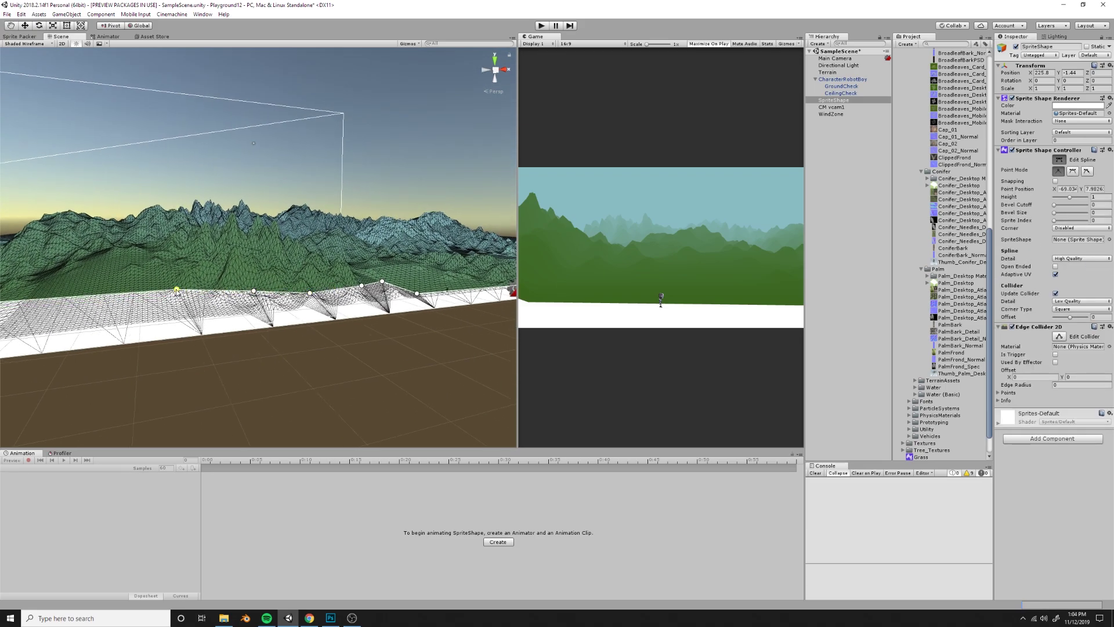
left_click_drag(134, 290, 176, 266, "alt")
right_click_drag(203, 296, 288, 312)
left_click_drag(297, 304, 416, 261, "alt")
left_click_drag(295, 336, 366, 292, "alt")
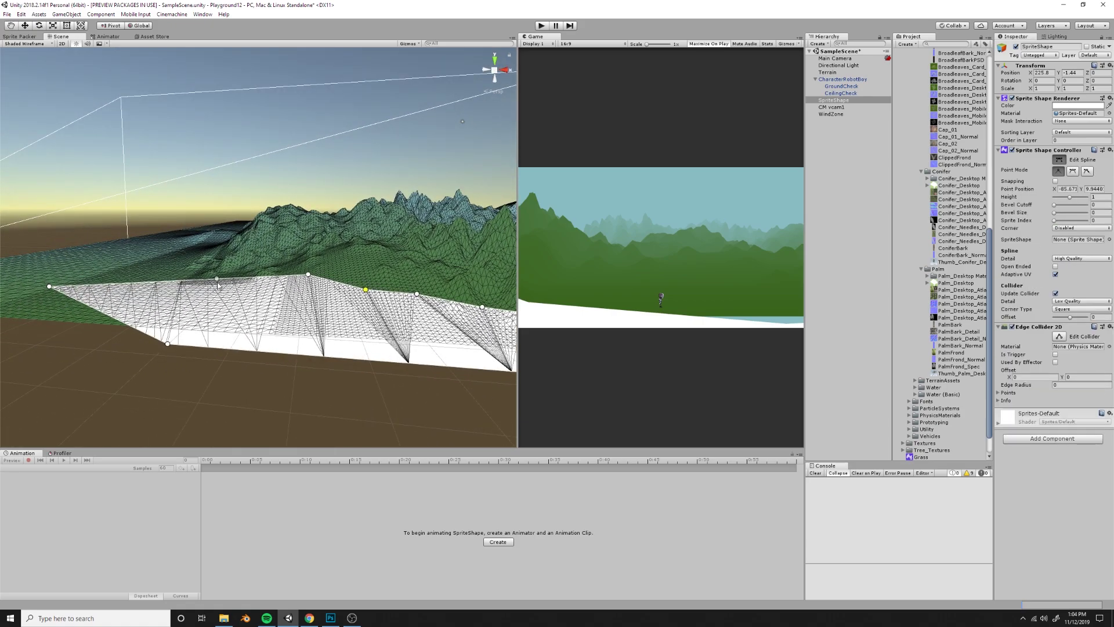
left_click_drag(218, 281, 203, 271)
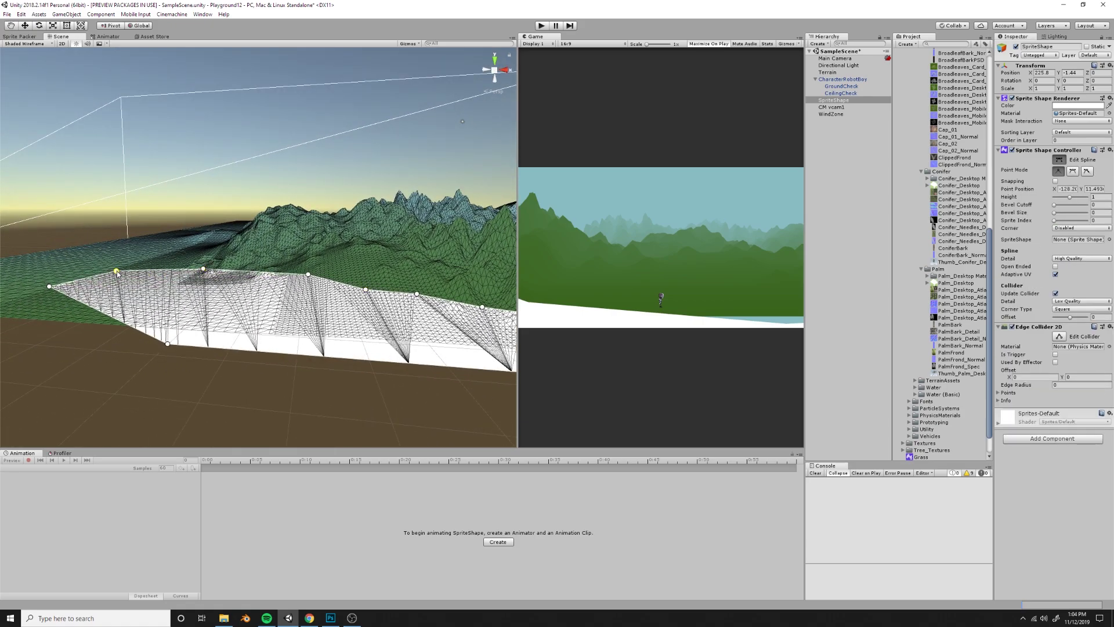
left_click_drag(116, 273, 129, 317, "alt")
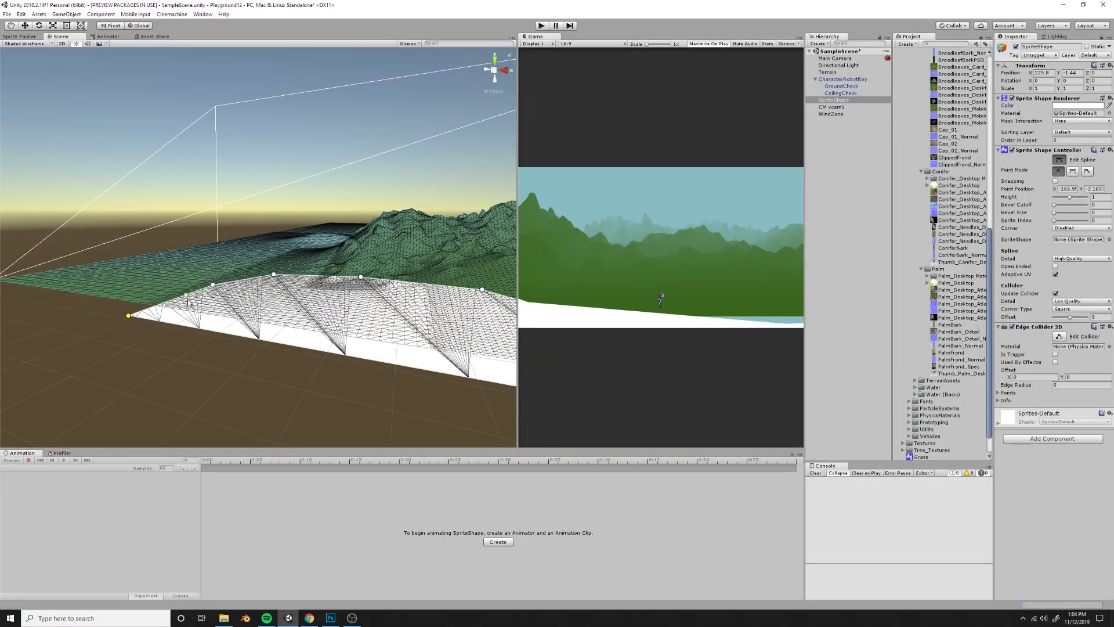
Step: Raise the platform's upper left corner into a steep rise and adjust the neighbouring top-edge points into small bumps
left_click_drag(186, 296, 102, 229)
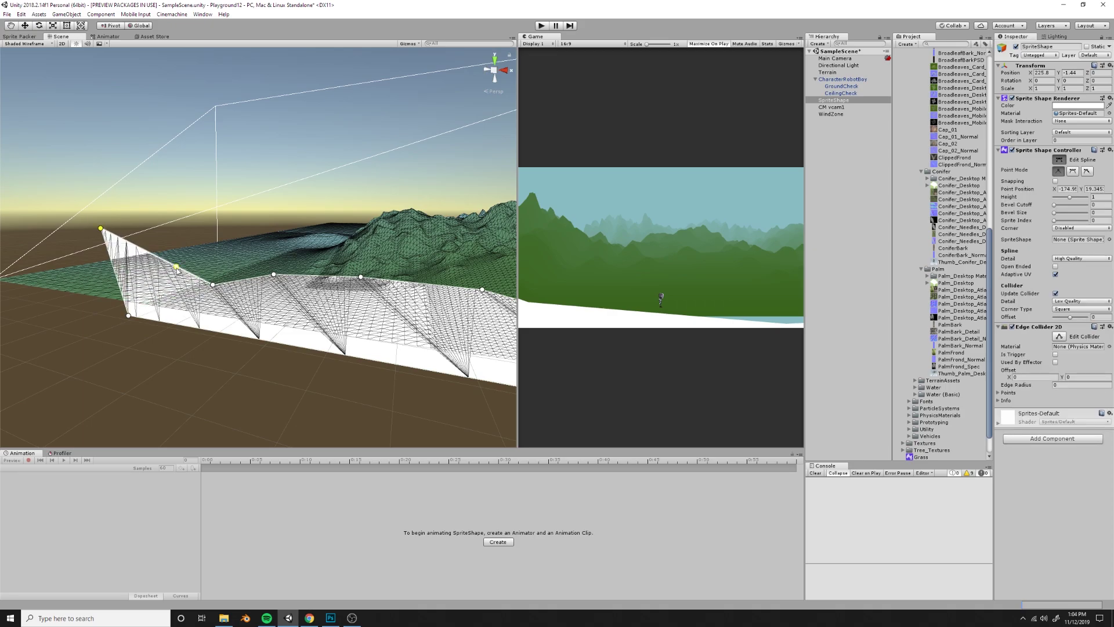
left_click(244, 282)
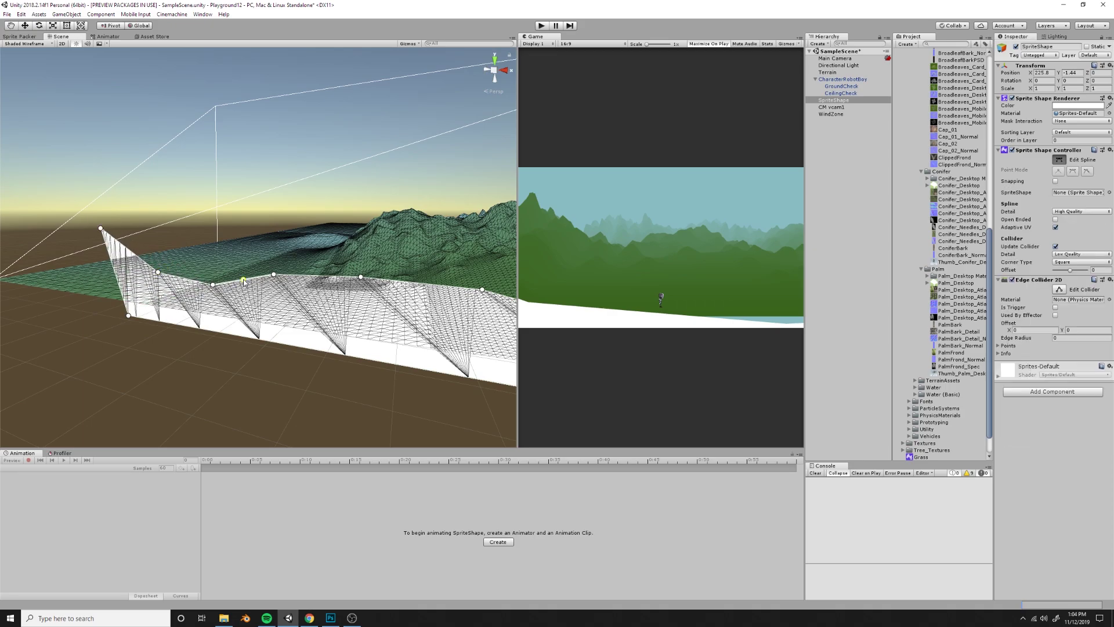
left_click_drag(243, 279, 248, 286)
left_click_drag(183, 282, 275, 289, "alt")
scroll(246, 301, "up", 3)
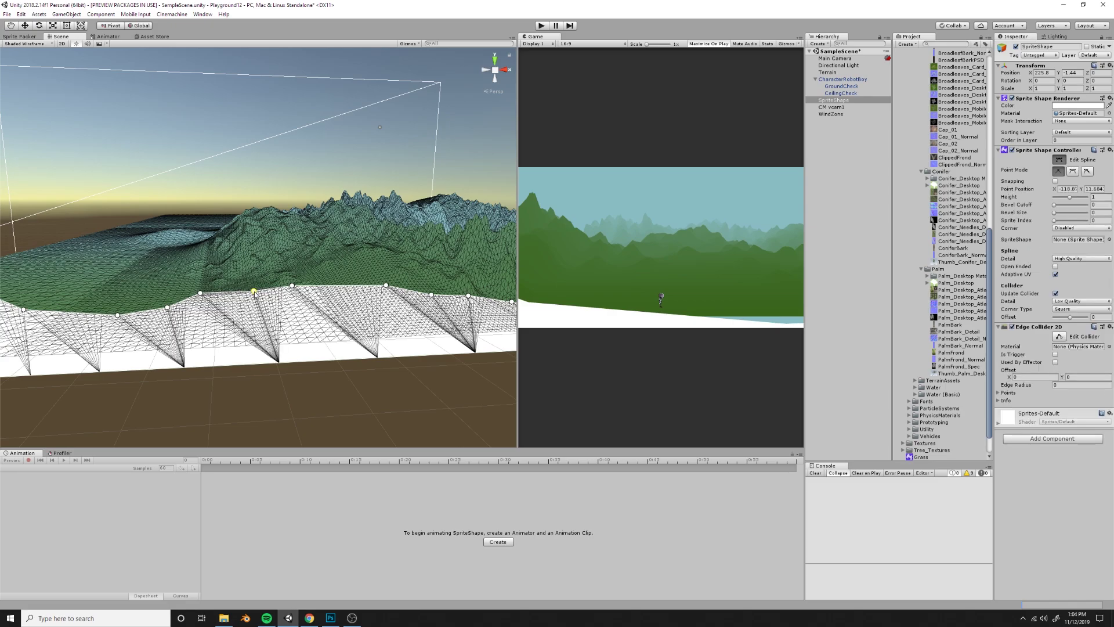
right_click_drag(254, 292, 290, 283)
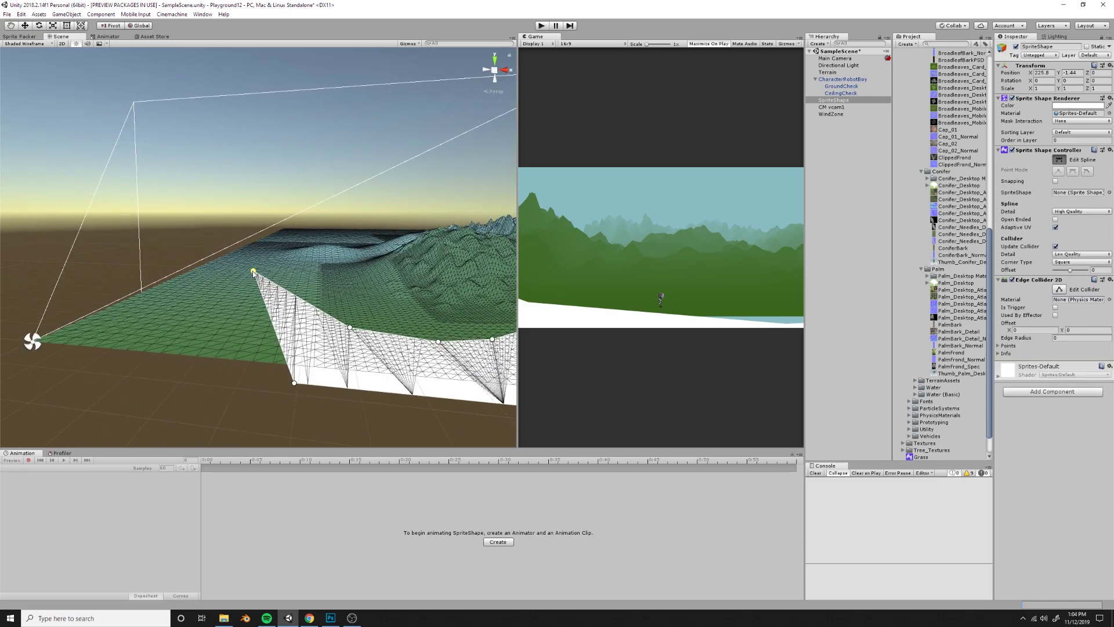
Step: Extend the platform's left end past the terrain edge by moving both corner points outward, with a new point shaping the top edge between
left_click_drag(253, 272, 25, 259)
left_click_drag(253, 312, 246, 315)
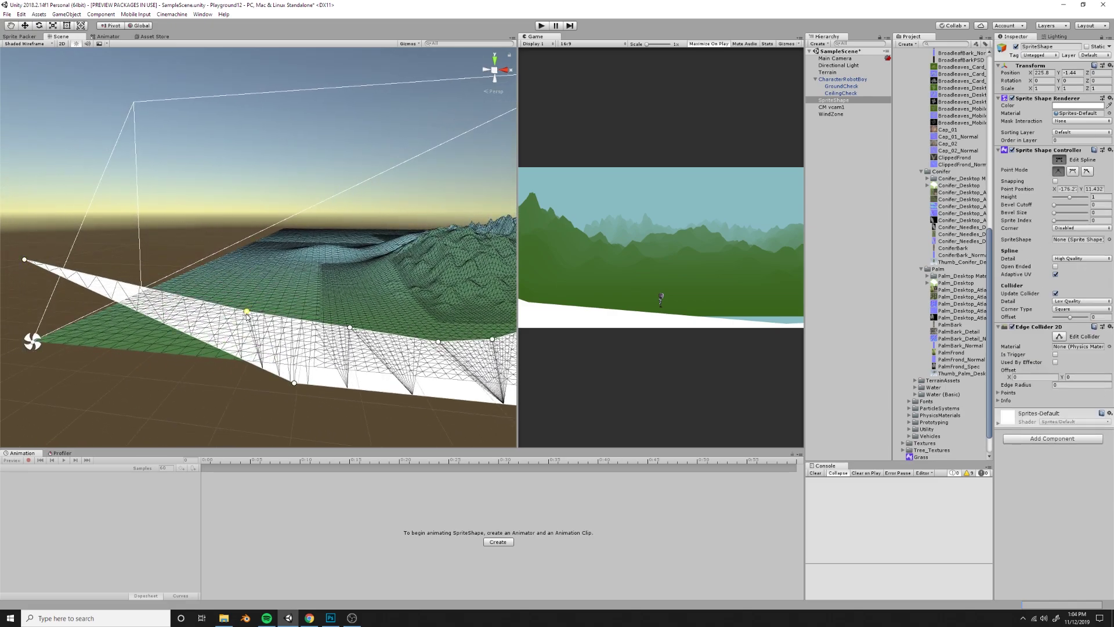
left_click_drag(295, 384, 2, 364)
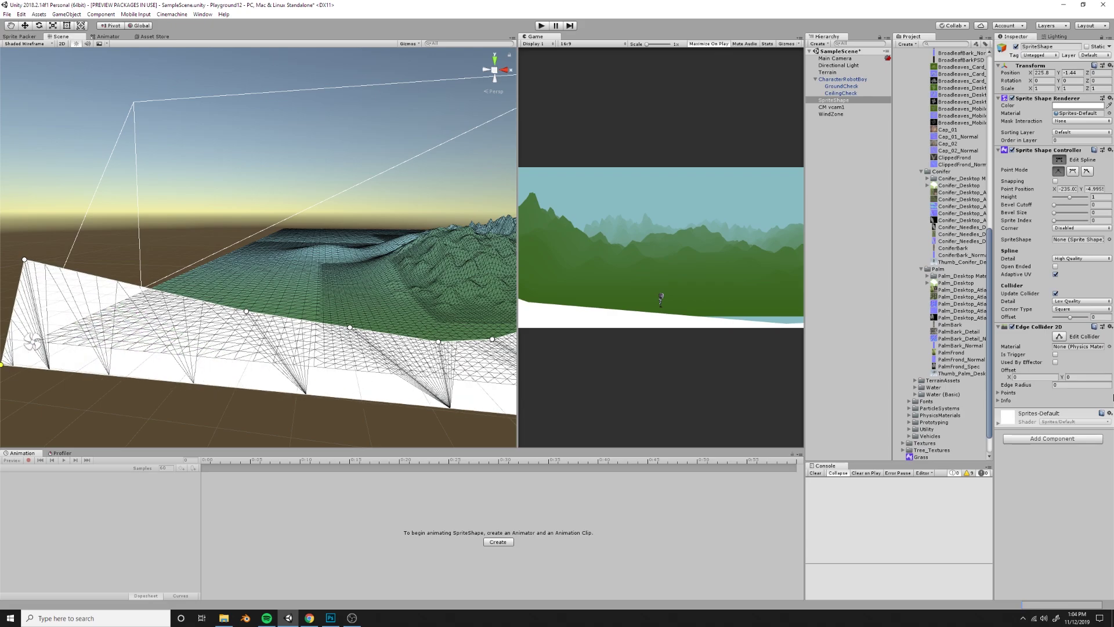
right_click_drag(412, 273, 604, 284)
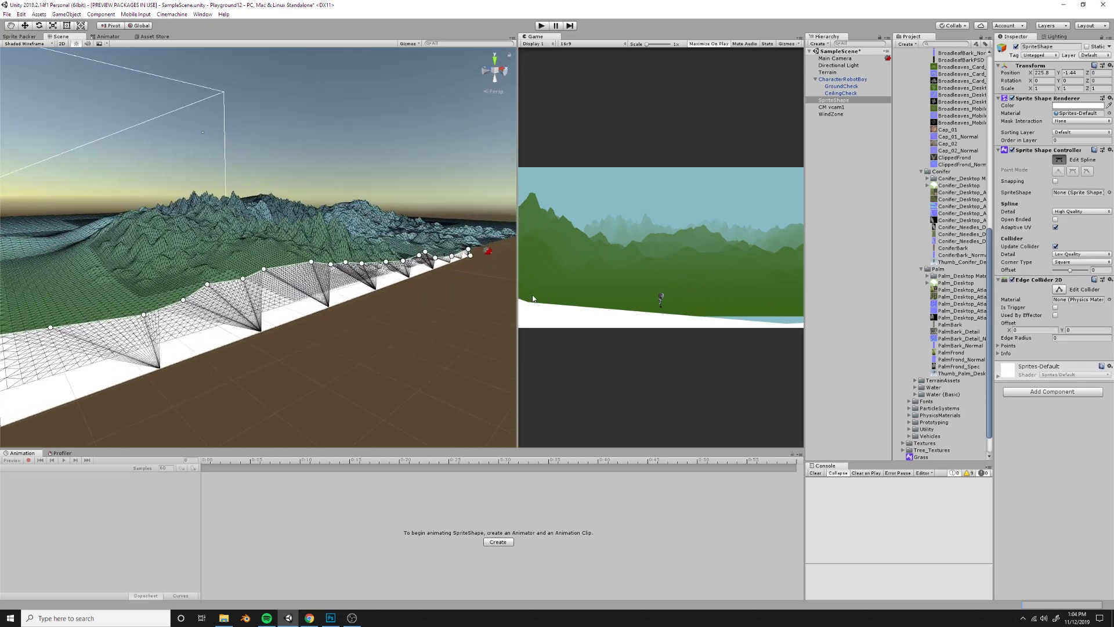
Step: Lengthen the platform's right end and add raised points along the top edge toward both ends so the ground becomes hilly
middle_click_drag(467, 272, 340, 322)
left_click_drag(340, 322, 451, 300, "alt")
left_click_drag(368, 322, 502, 314)
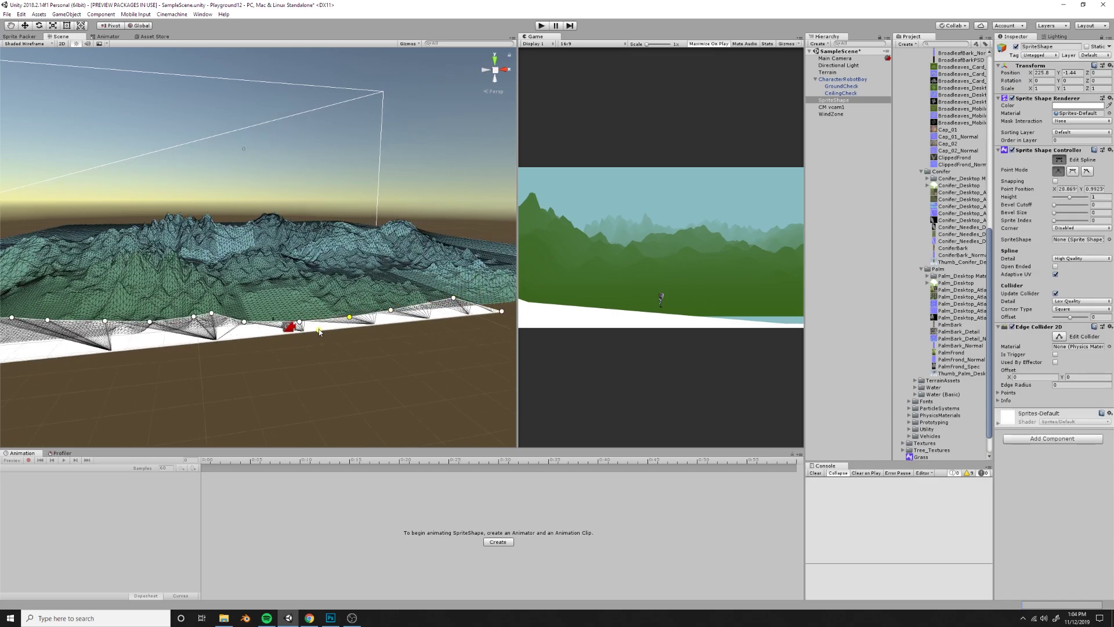
left_click_drag(319, 331, 267, 281, "alt")
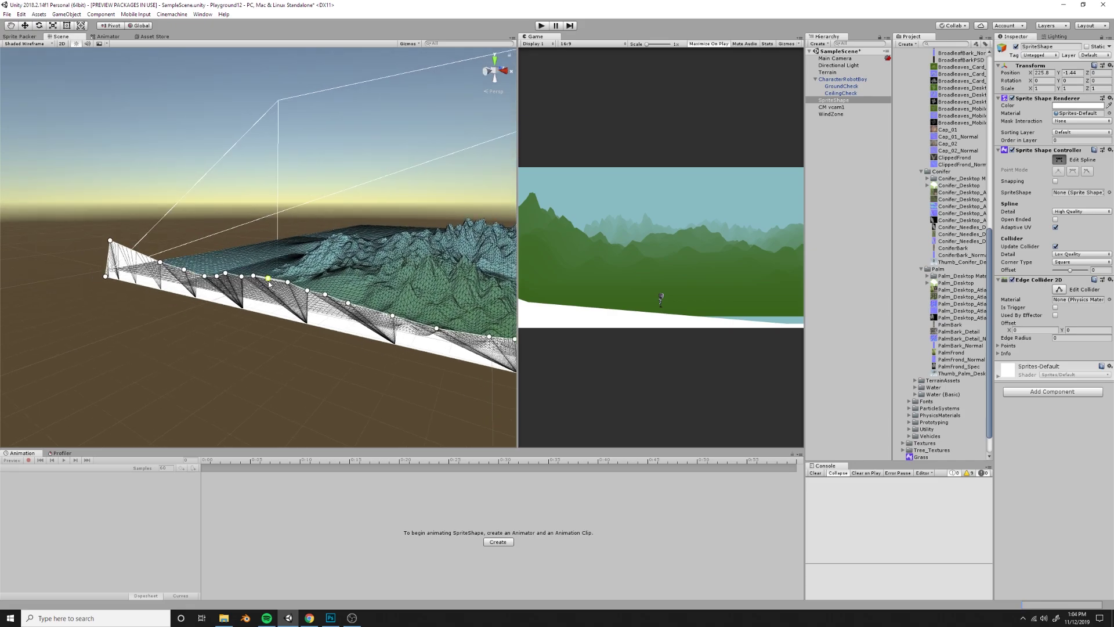
left_click(268, 280)
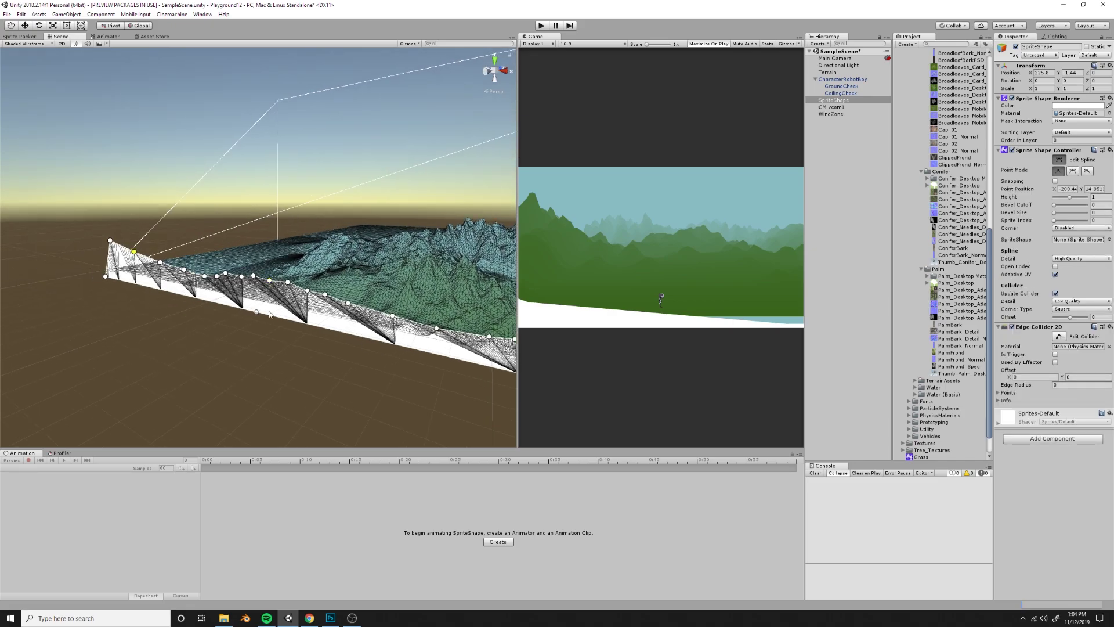
left_click_drag(269, 314, 438, 282, "alt")
left_click(347, 288)
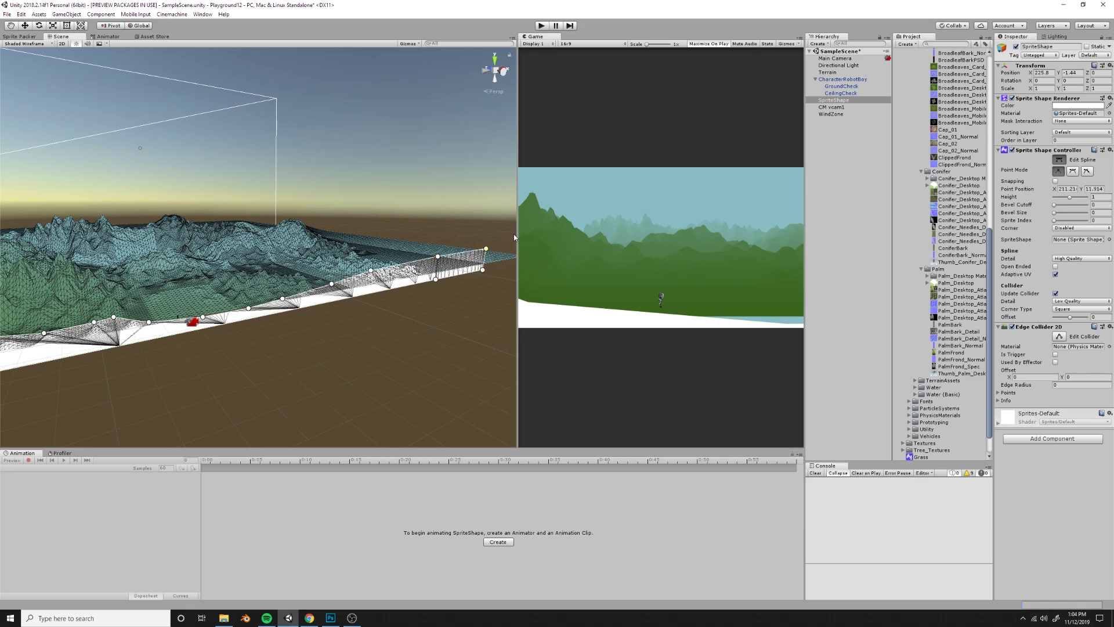
Step: Move the whole platform sprite shape up to Y -0.3, and raise the robot character so it stands above the new ground
left_click(25, 28)
left_click_drag(178, 290, 180, 285)
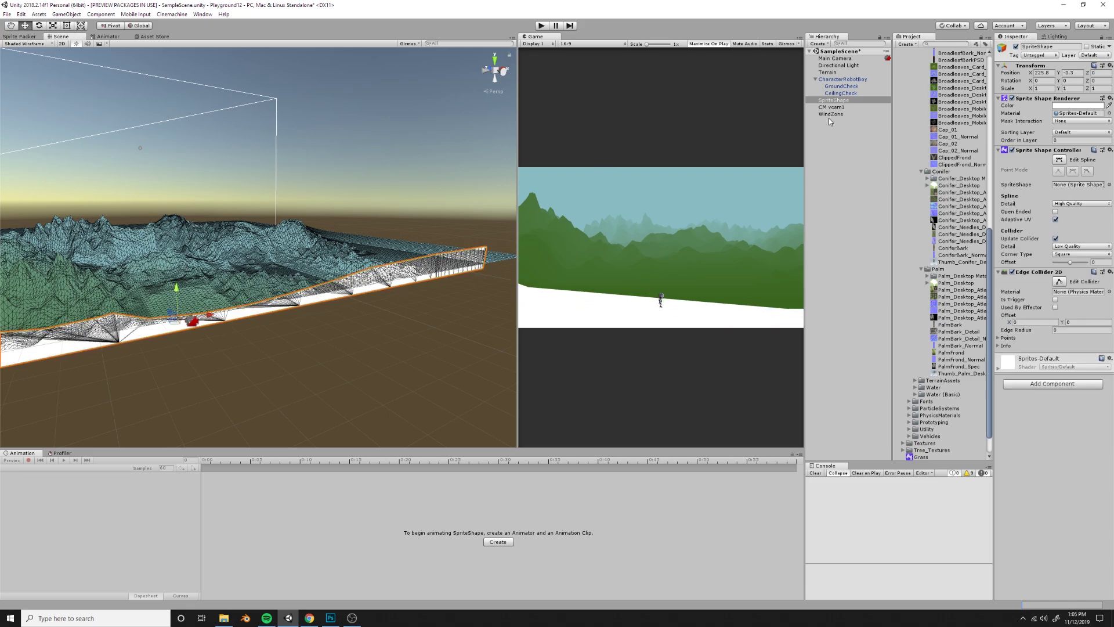
left_click(846, 79)
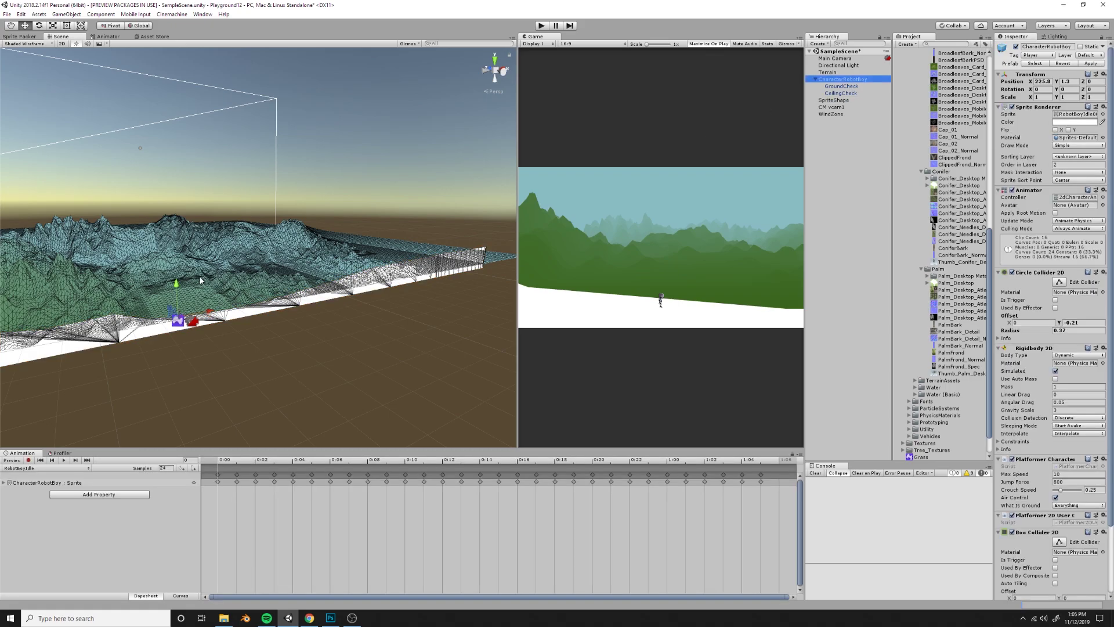
left_click_drag(177, 283, 176, 281)
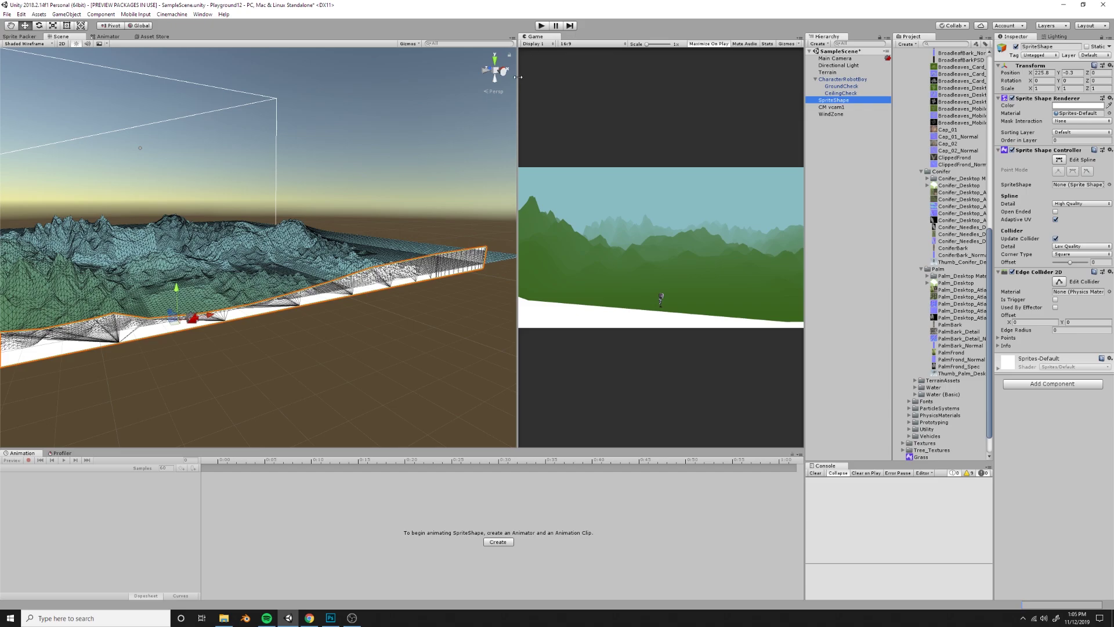
Step: Enlarge the Game view, run and jump the robot along the reshaped platform in play mode to test the slopes, and end play mode
left_click_drag(519, 76, 290, 118)
left_click(542, 27)
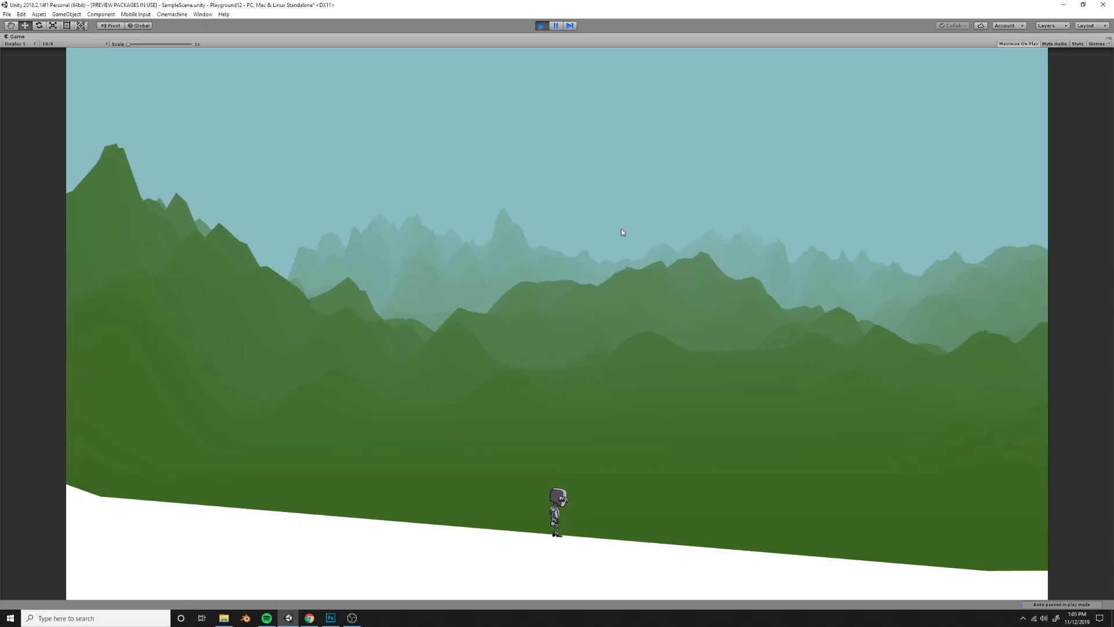
key("a")
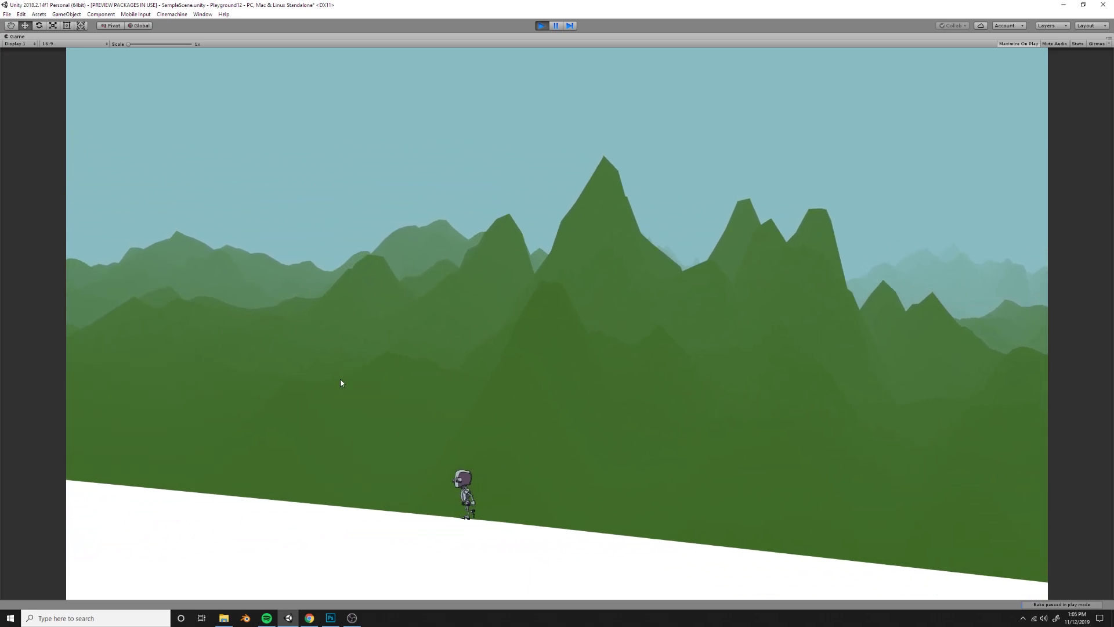
key("space")
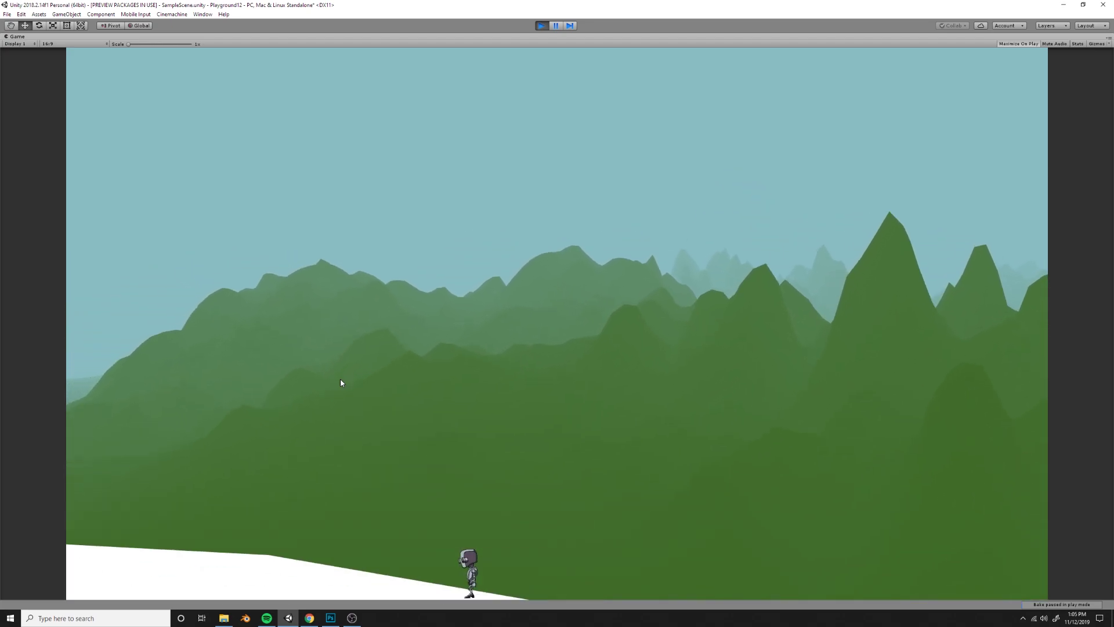
key("space")
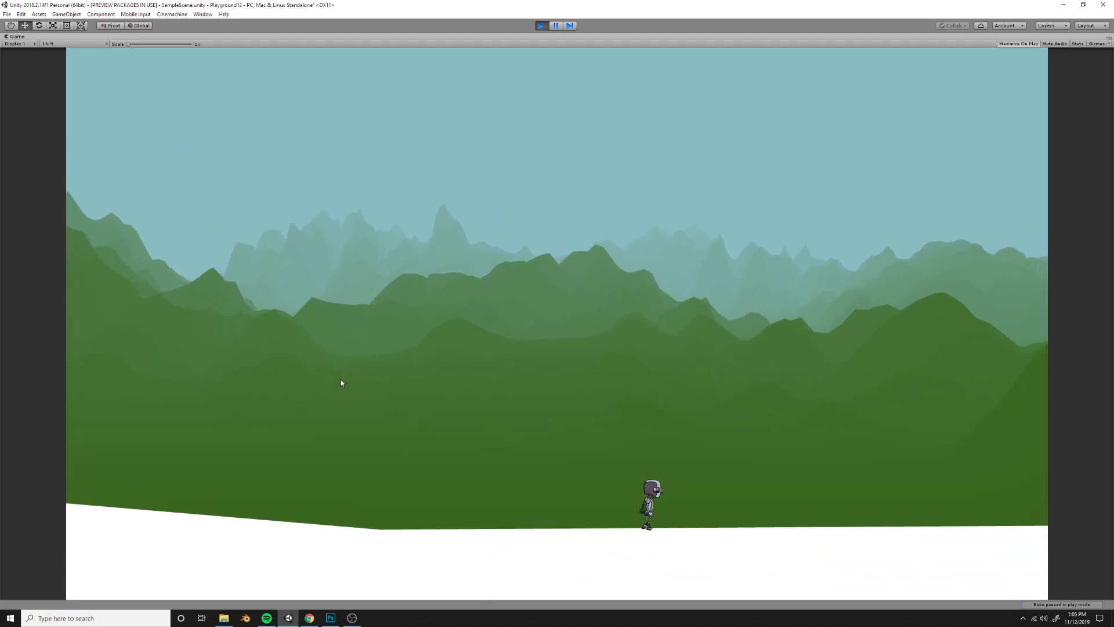
key("ctrl+p")
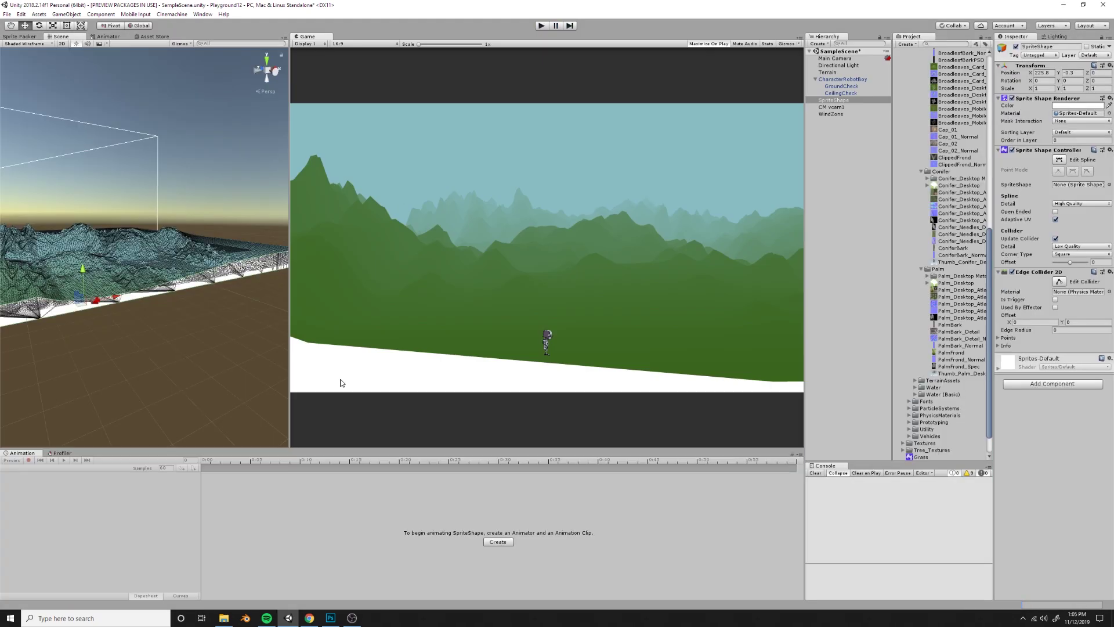
Step: Assign the Grass profile to the platform's sprite shape, enlarge the Game view, and open the Grass profile's settings
left_click_drag(289, 251, 545, 251)
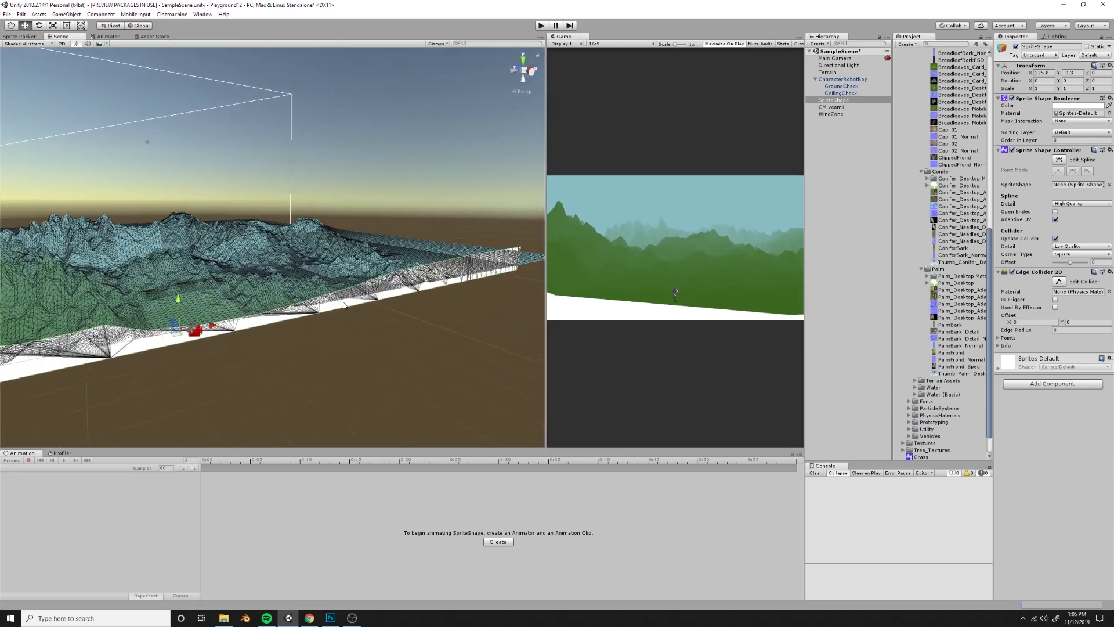
scroll(349, 311, "up", 4)
right_click_drag(350, 311, 395, 319)
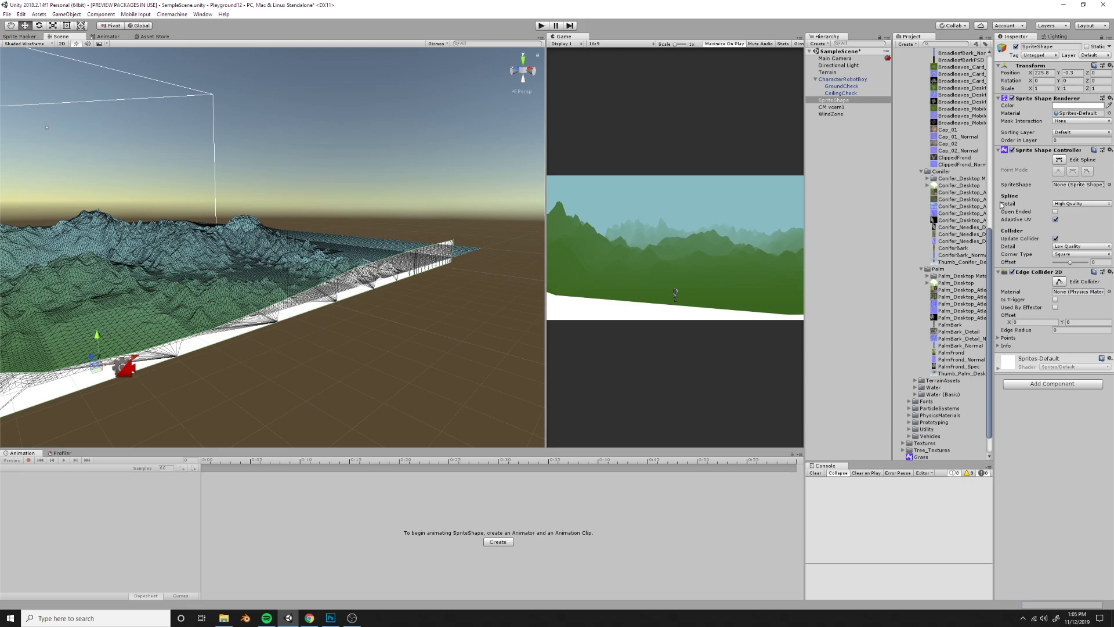
scroll(951, 447, "down", 2)
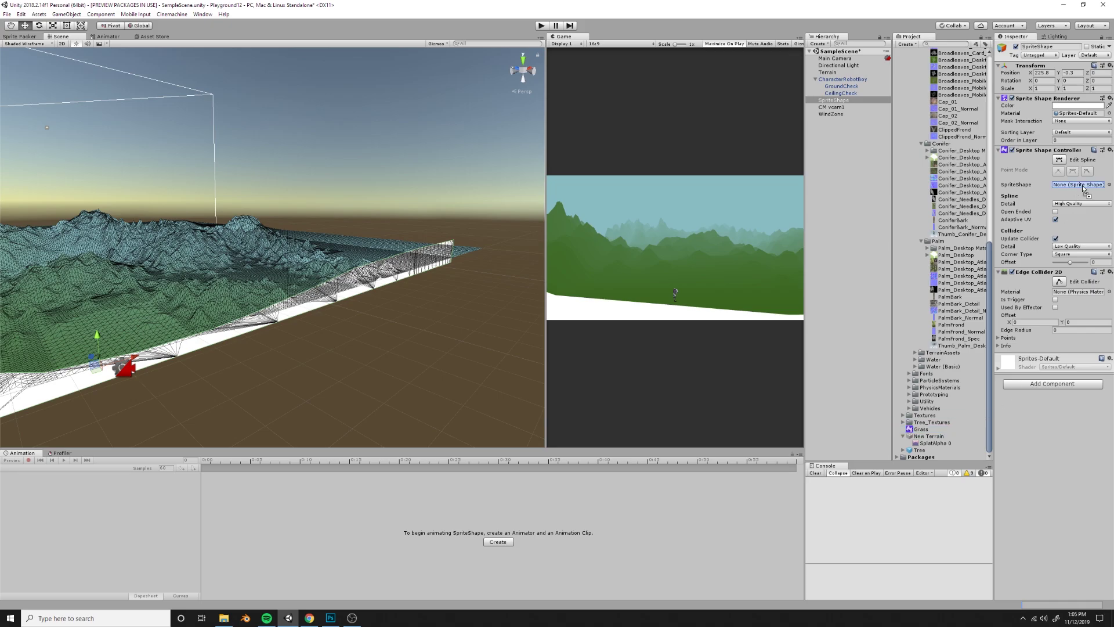
left_click_drag(1083, 188, 1082, 187)
left_click_drag(546, 323, 275, 349)
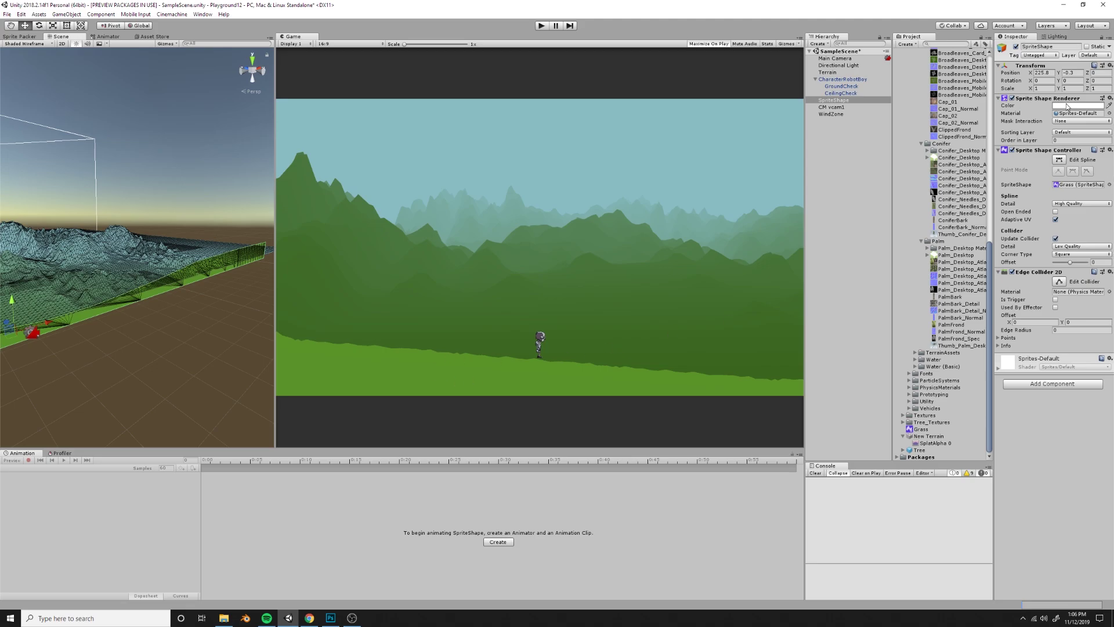
left_click(1085, 185)
left_click(929, 430)
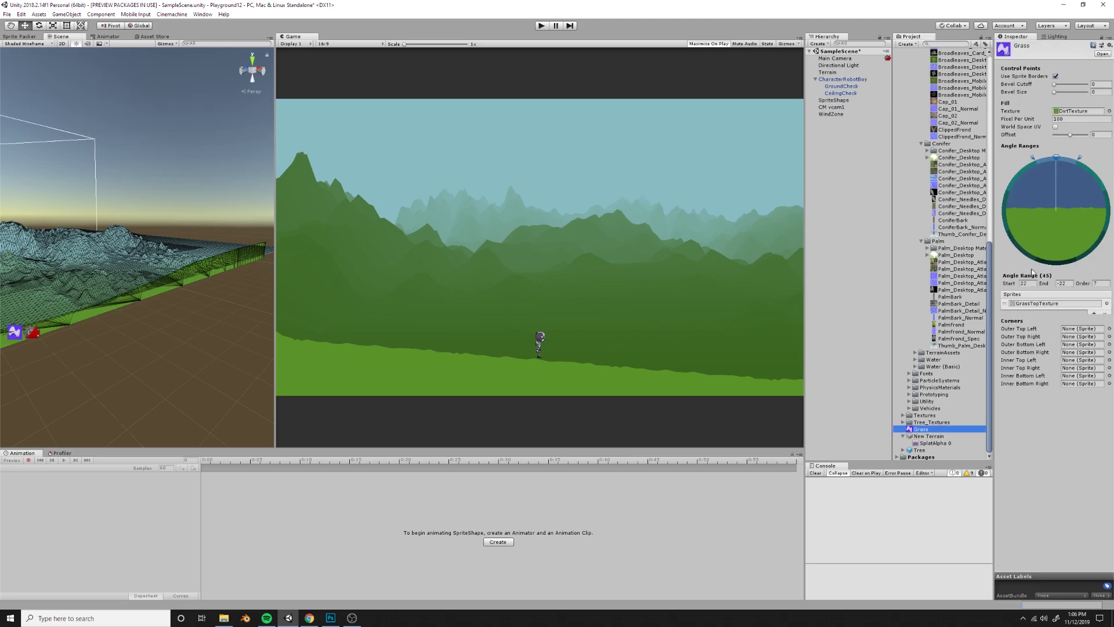
Step: Open the Grass profile's DirtTexture fill image in Photoshop to examine it, and return to Unity
left_click(1071, 111)
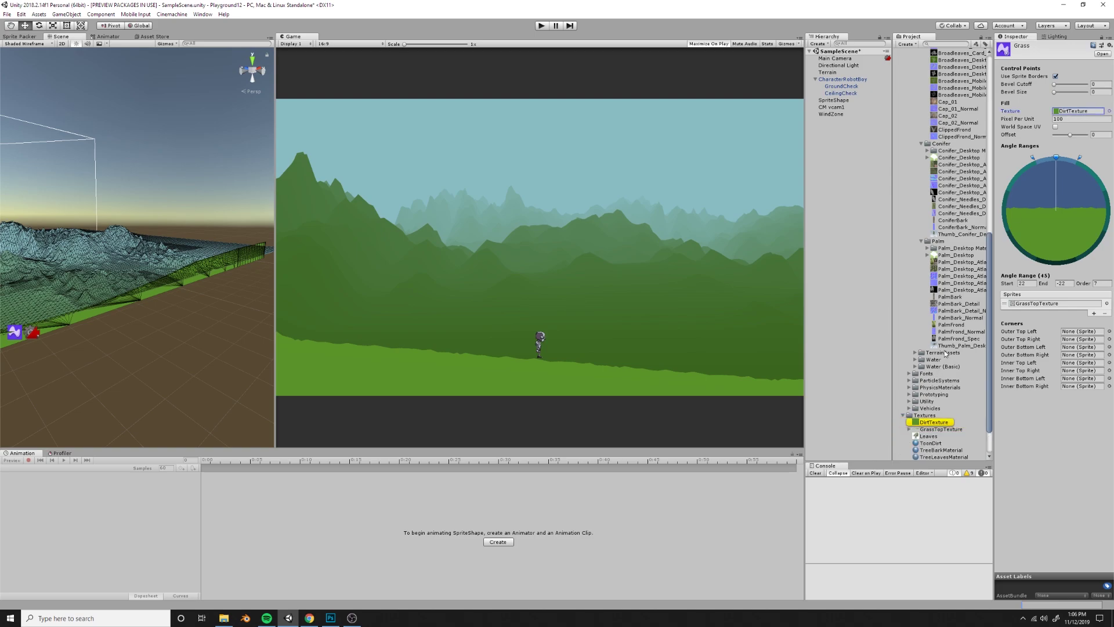
double_click(937, 422)
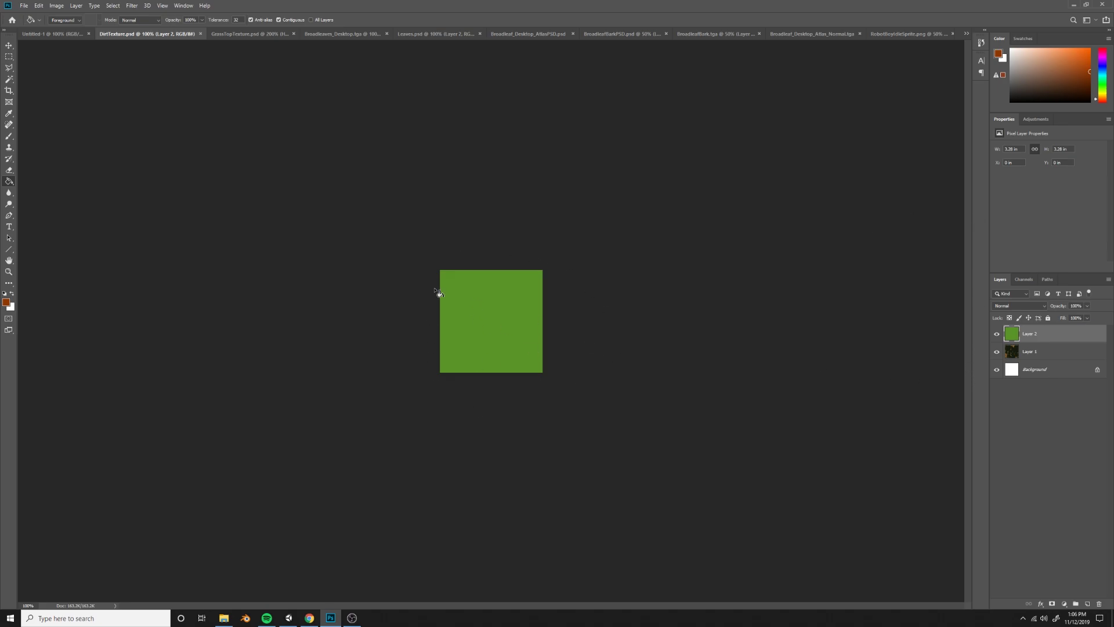
key("alt+Tab")
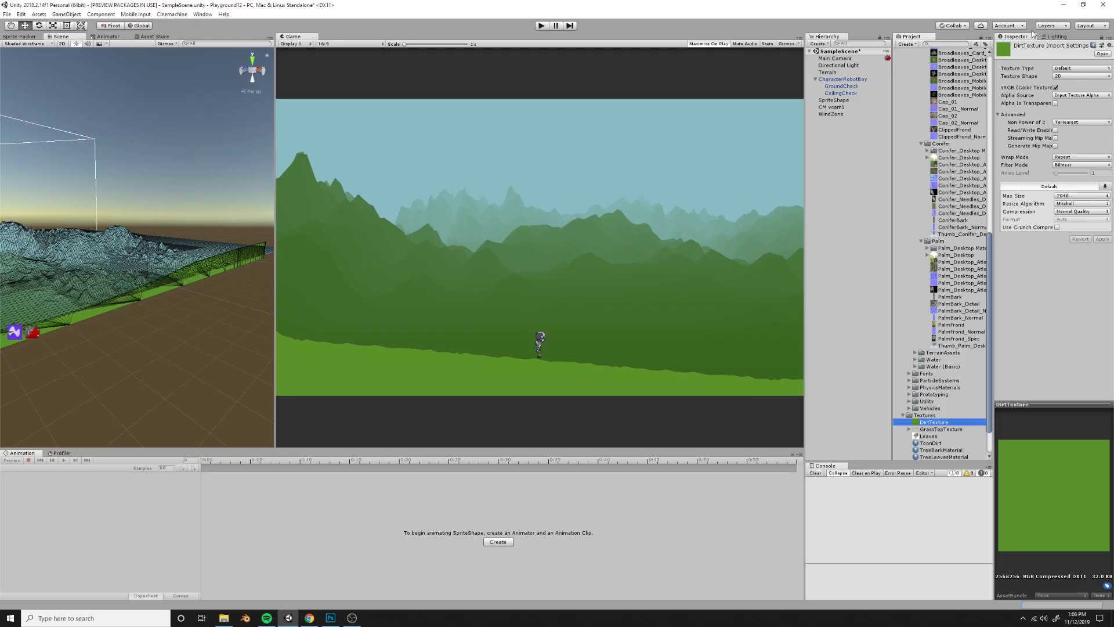
Step: Reopen the platform's Grass profile to inspect its angle ranges and view the GrassTopTexture edge sprite in Photoshop, ending back in Unity
left_click(842, 100)
left_click(1075, 184)
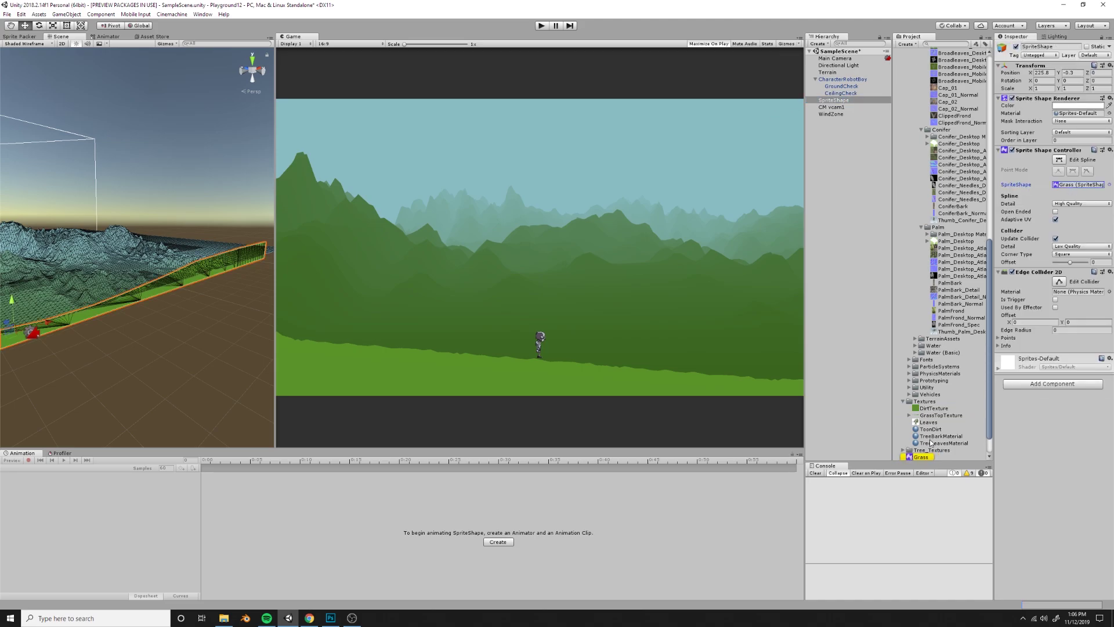
left_click(922, 458)
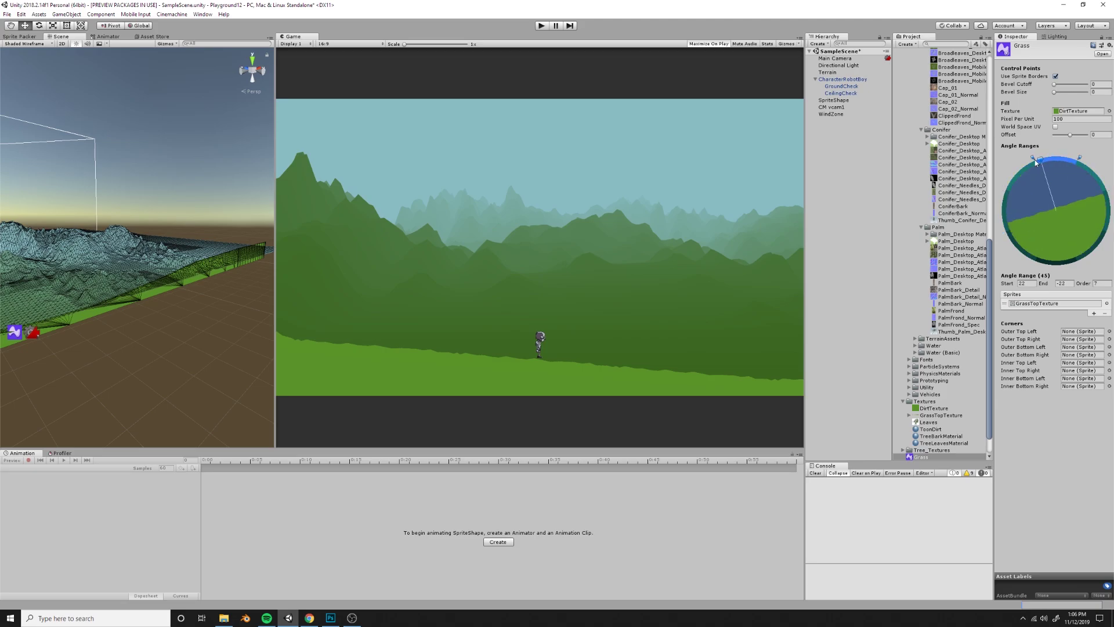
left_click_drag(1036, 159, 1085, 156)
double_click(1056, 304)
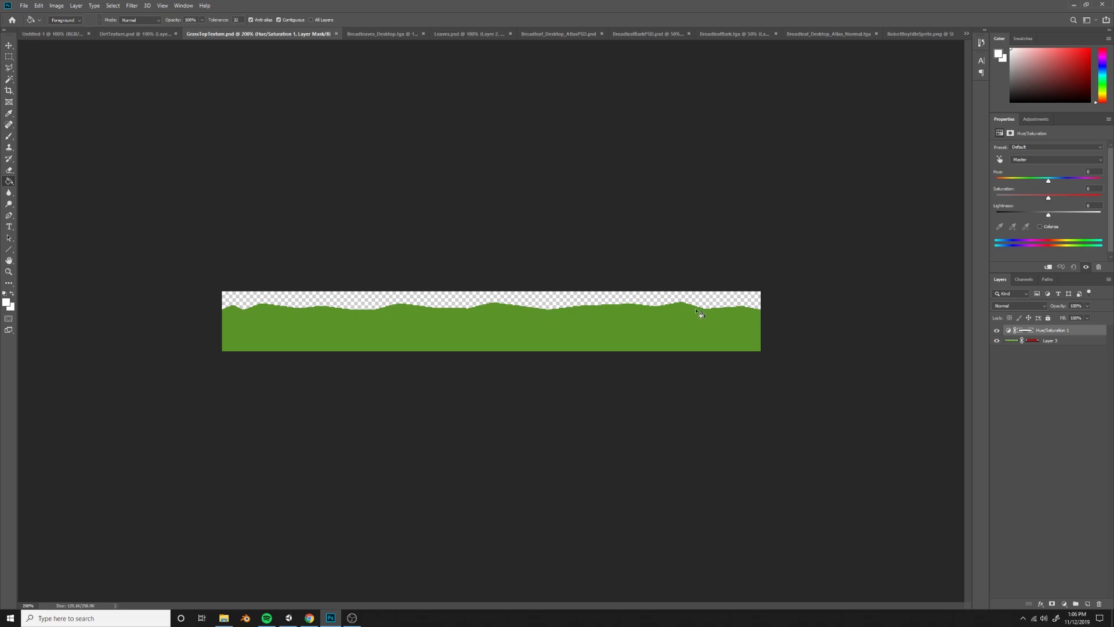
key("alt+Tab")
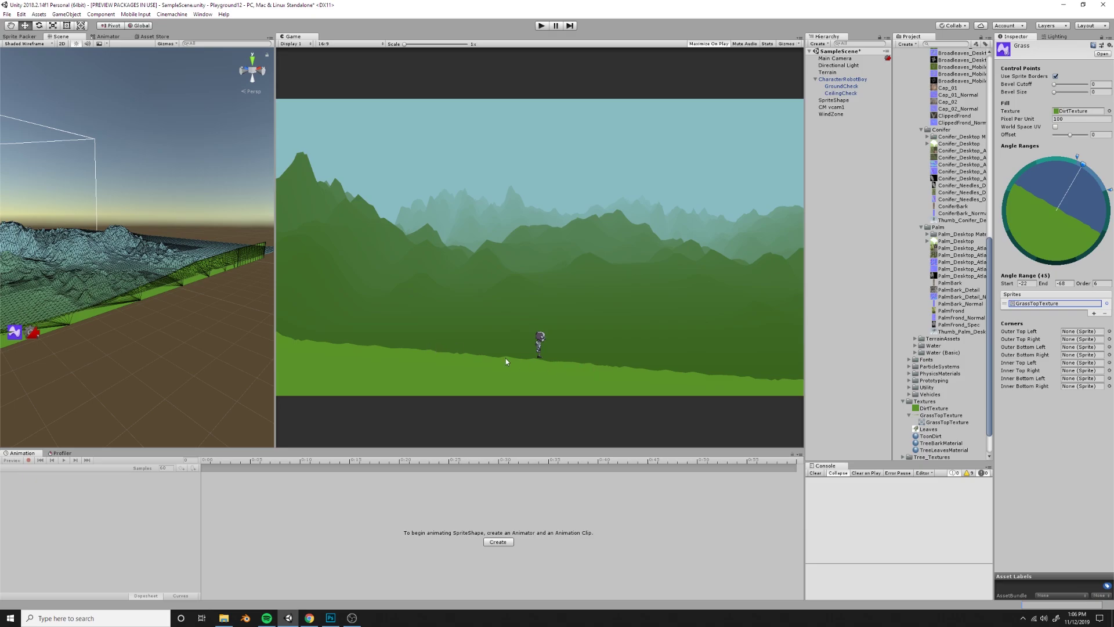
Step: Enlarge the Scene view and examine the sprite shape platform along the front edge of the terrain from several sides
left_click_drag(276, 295, 493, 302)
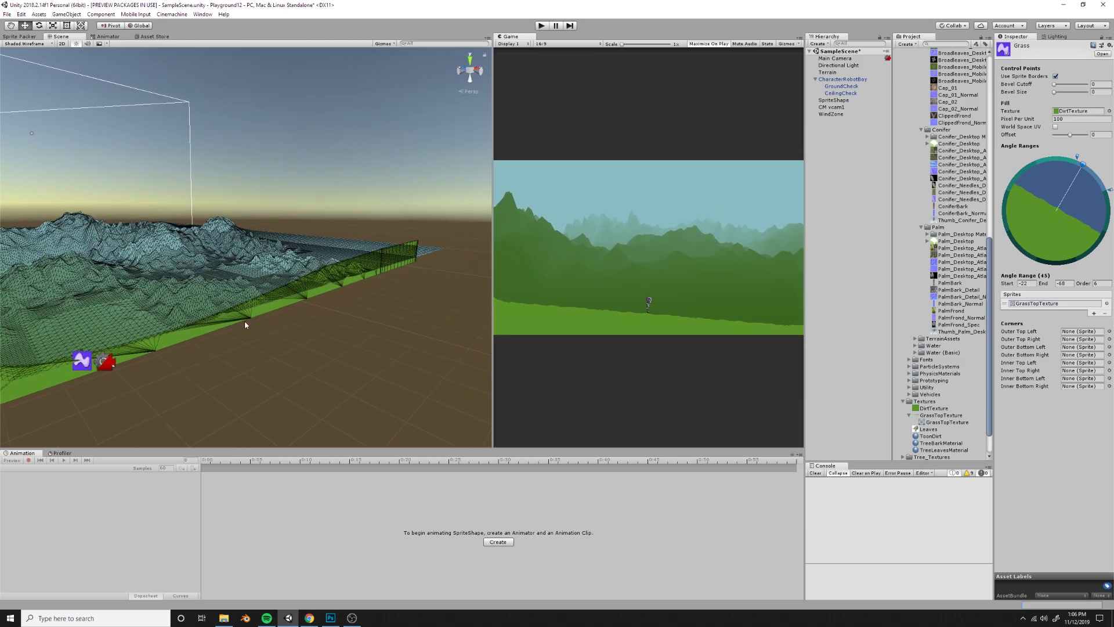
right_click_drag(243, 306, 268, 350, "alt")
left_click_drag(269, 351, 169, 373, "alt")
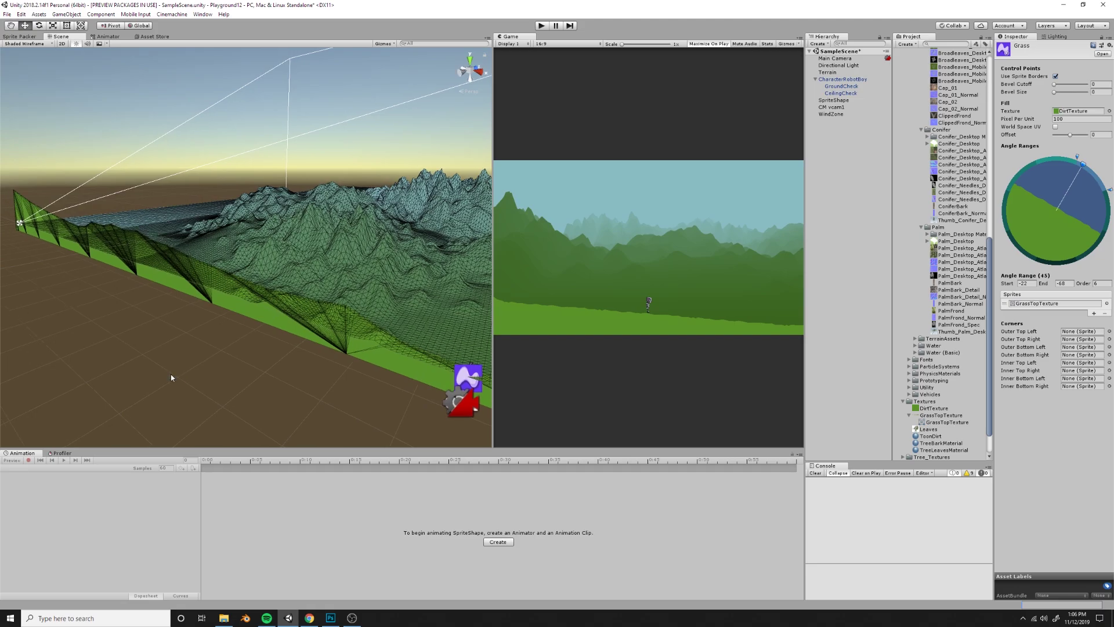
left_click_drag(265, 371, 363, 306, "alt")
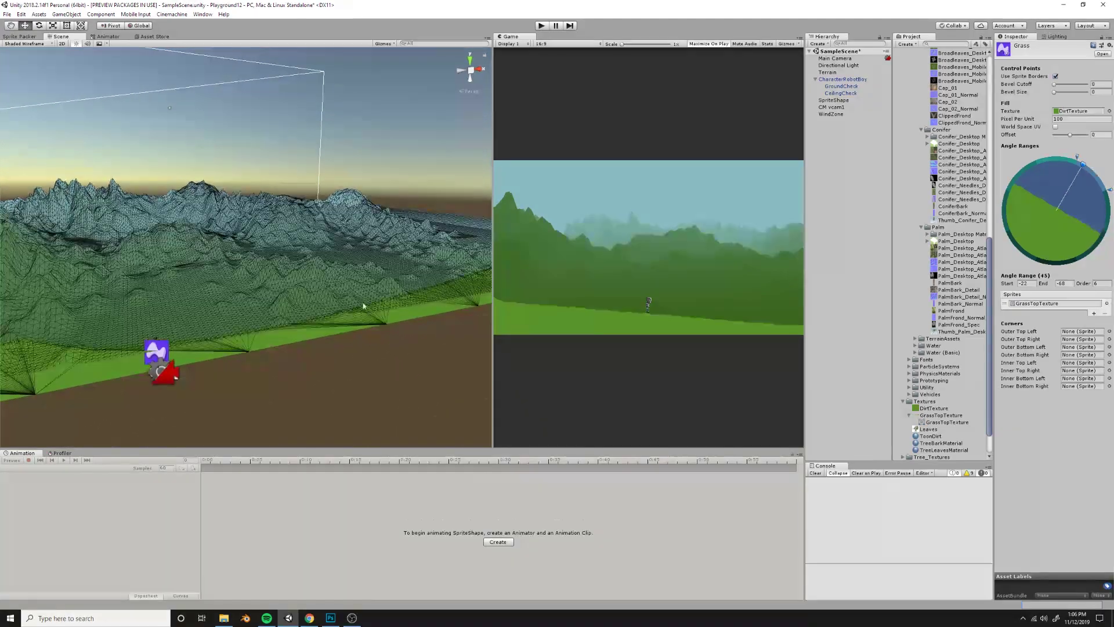
scroll(251, 348, "down", 3)
scroll(249, 349, "up", 3)
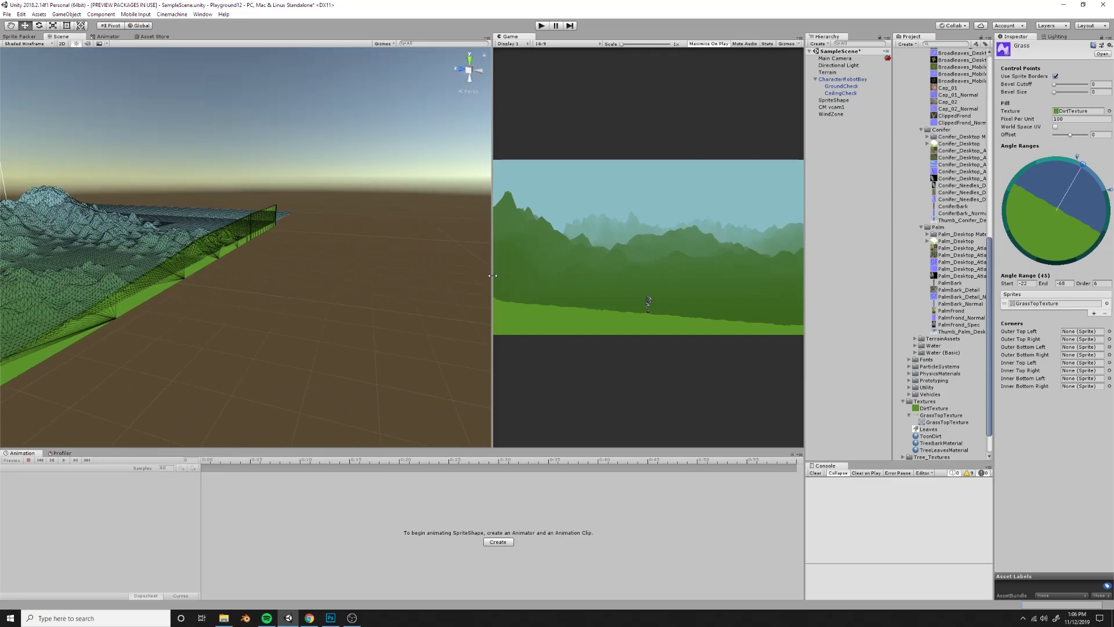
Step: Enlarge the Game view, run and jump the robot along the grassy platform in play mode, and save the scene after ending play
left_click_drag(491, 277, 207, 275)
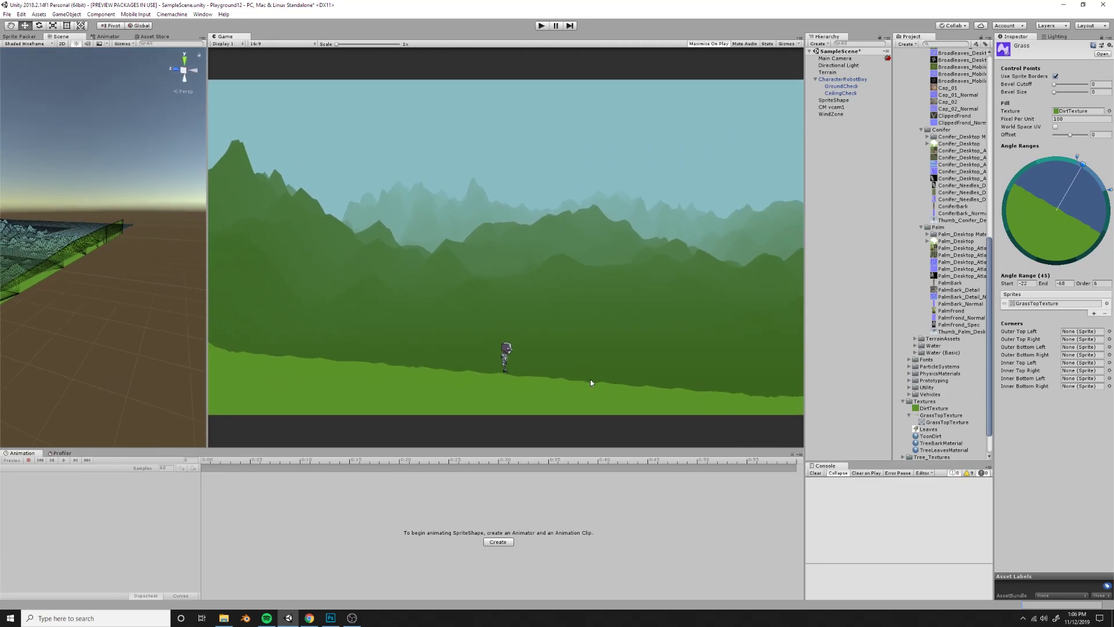
left_click(541, 27)
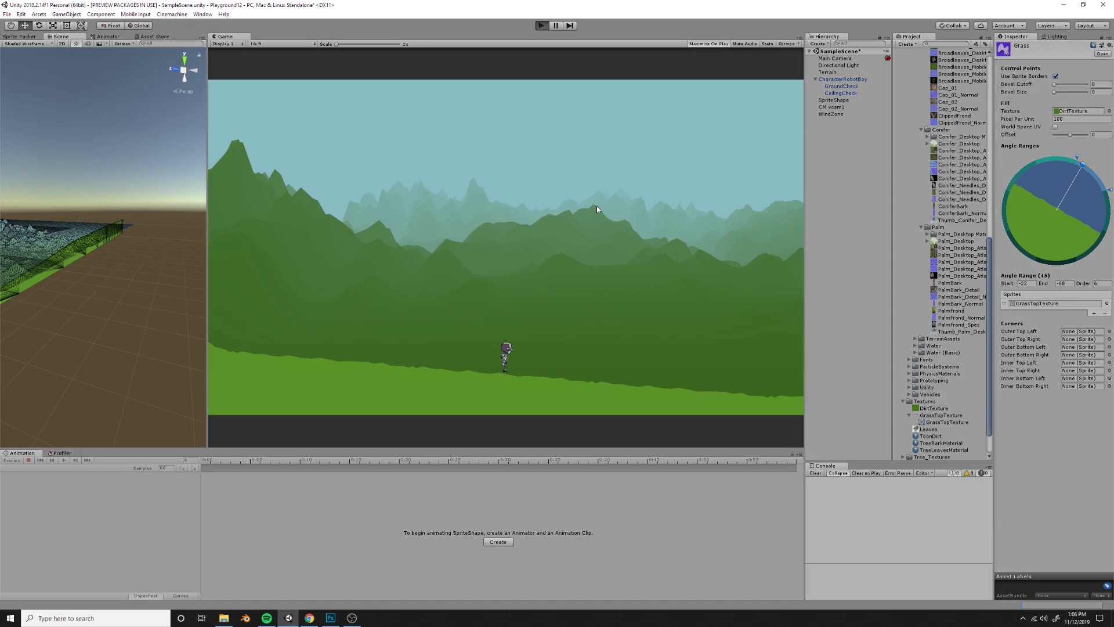
key("Left")
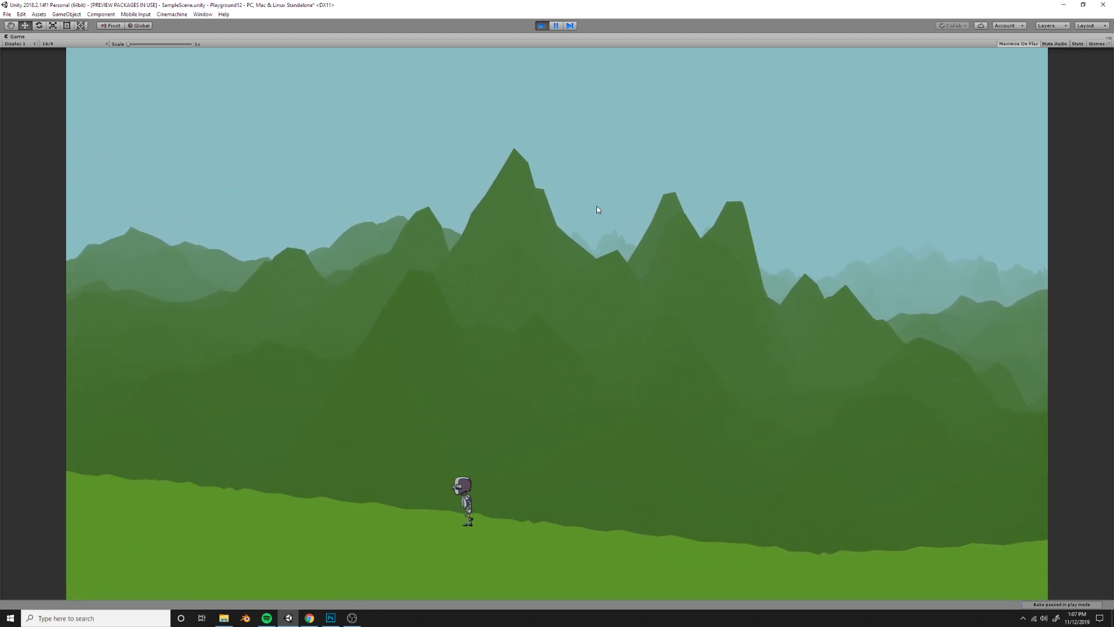
key("Right")
key("space")
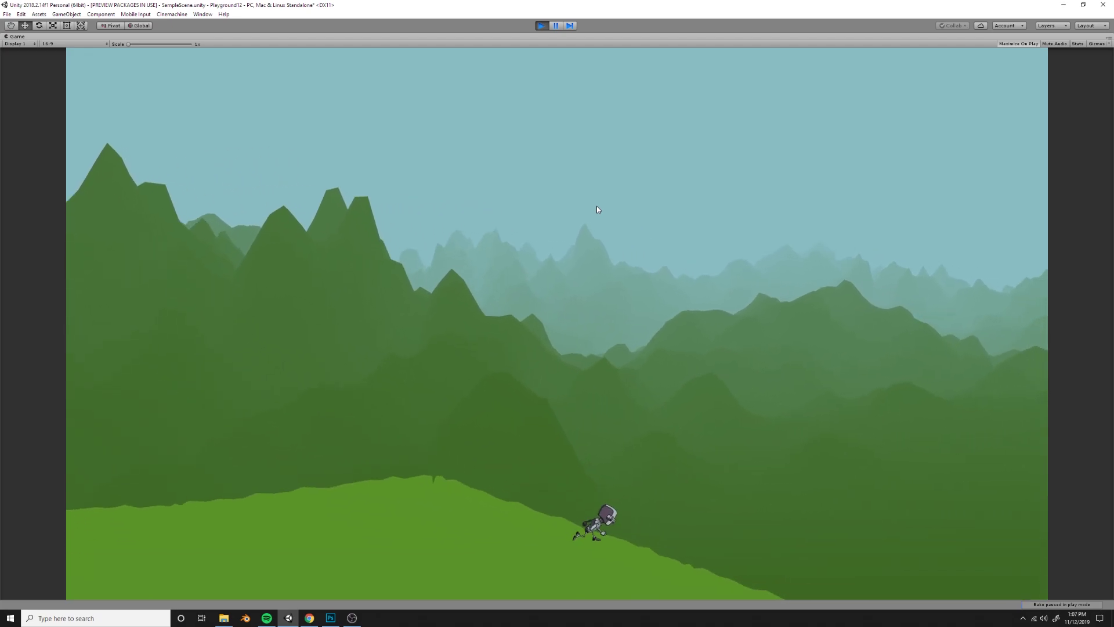
key("ctrl+p")
key("ctrl+s")
Step: Enlarge the Scene view, select the Terrain, and choose the Broadleaf_Desktop tree for the Paint Trees tool
left_click_drag(208, 192, 467, 192)
left_click_drag(255, 299, 127, 311, "alt")
scroll(207, 290, "up", 10)
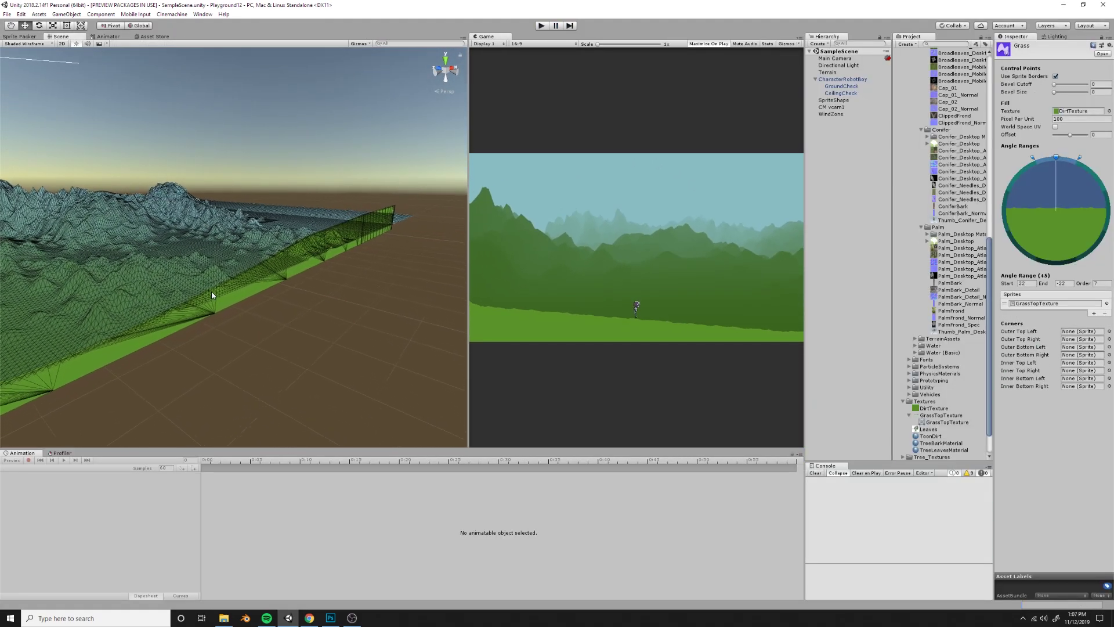
left_click_drag(220, 310, 256, 365, "alt")
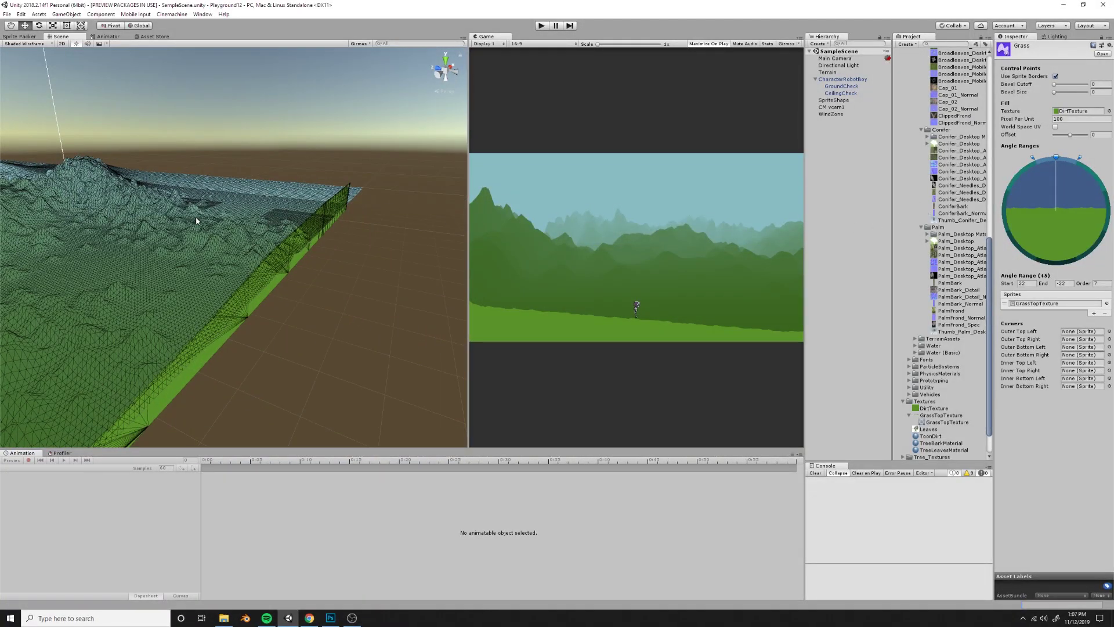
left_click(186, 260)
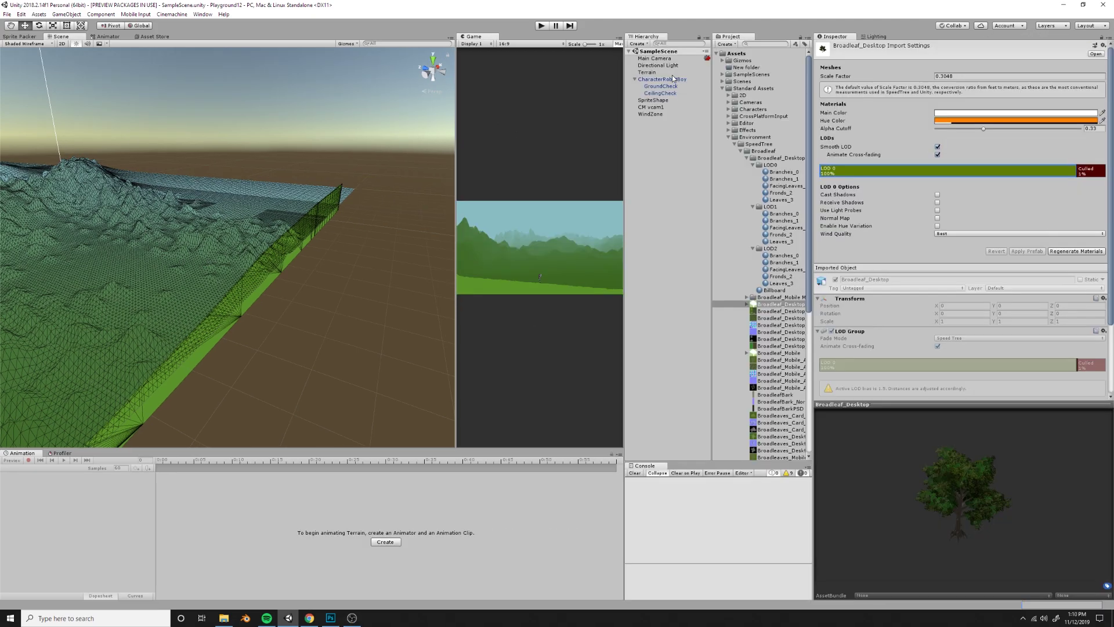
left_click(670, 72)
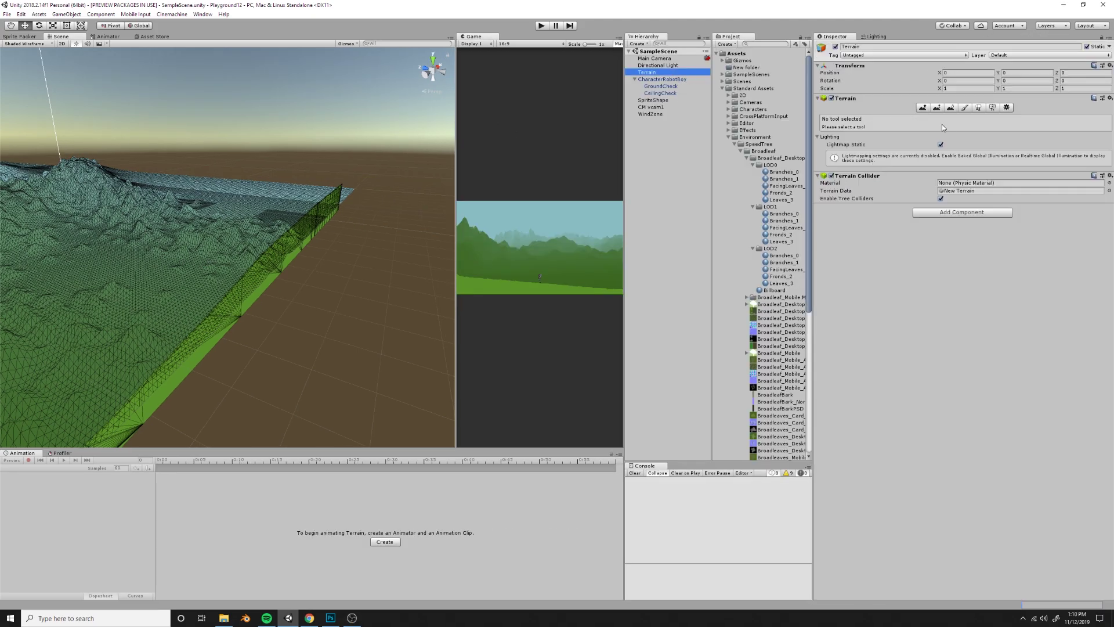
left_click(978, 108)
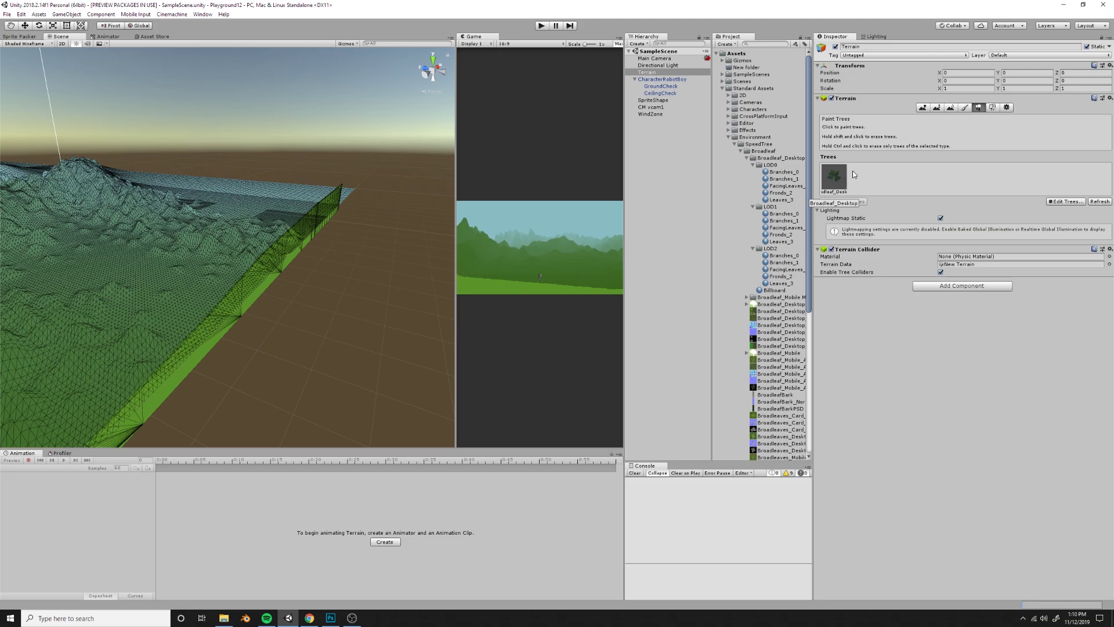
left_click(834, 177)
Step: Reduce the tree brush size to 6.9 and the tree density to 19
left_click_drag(176, 292, 175, 288, "alt")
scroll(247, 281, "up", 3)
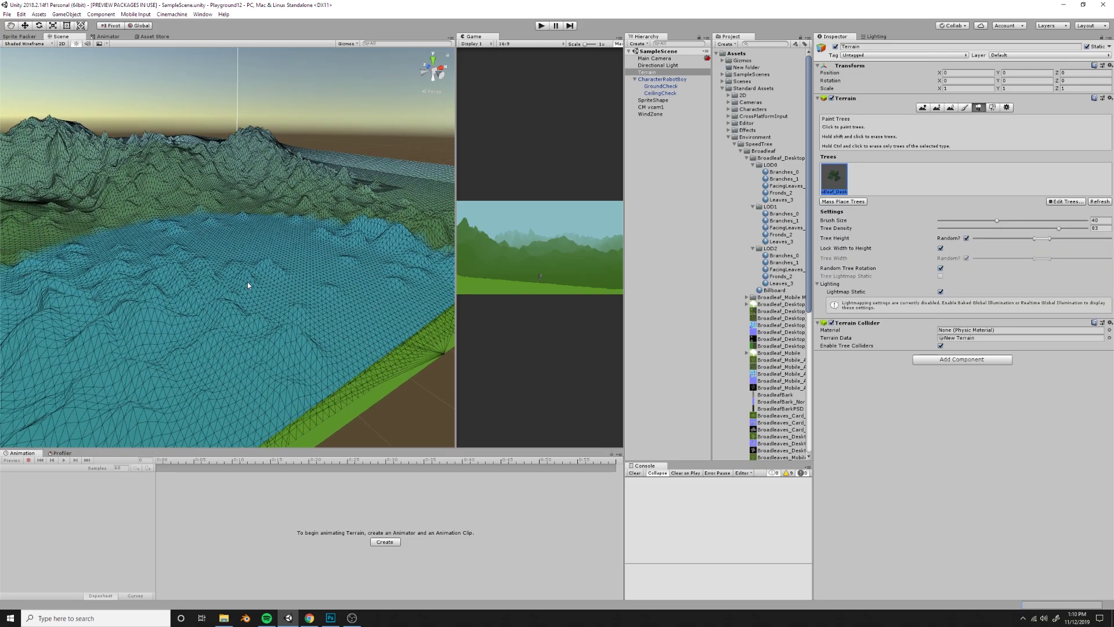
right_click_drag(186, 317, 223, 328)
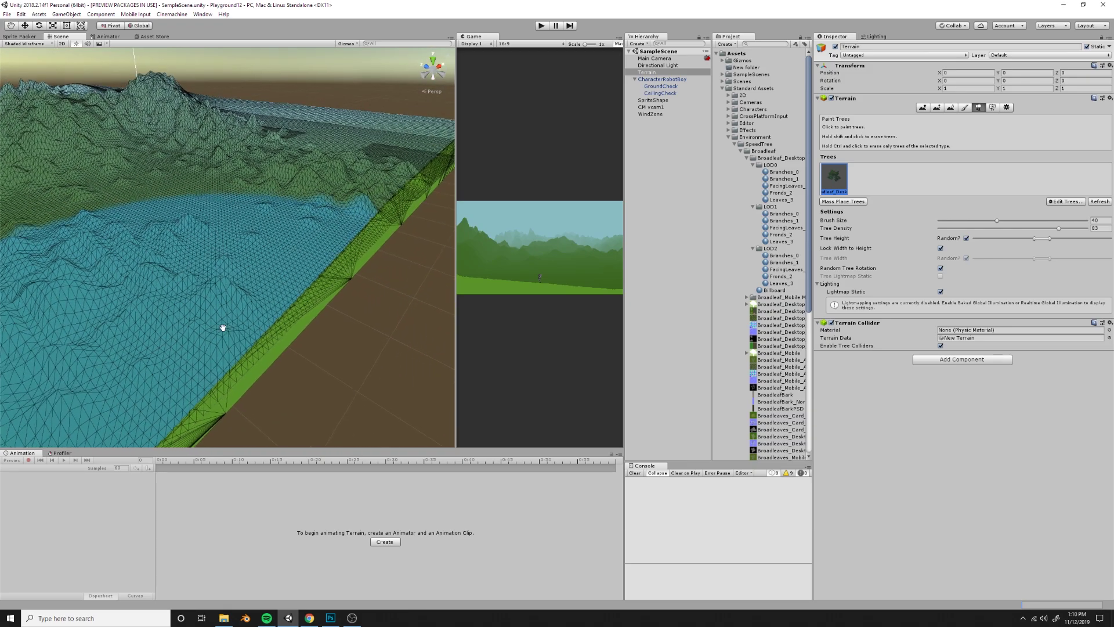
mouse_move(223, 328)
middle_mouse_down()
mouse_move(395, 259)
mouse_move(410, 236)
middle_mouse_up()
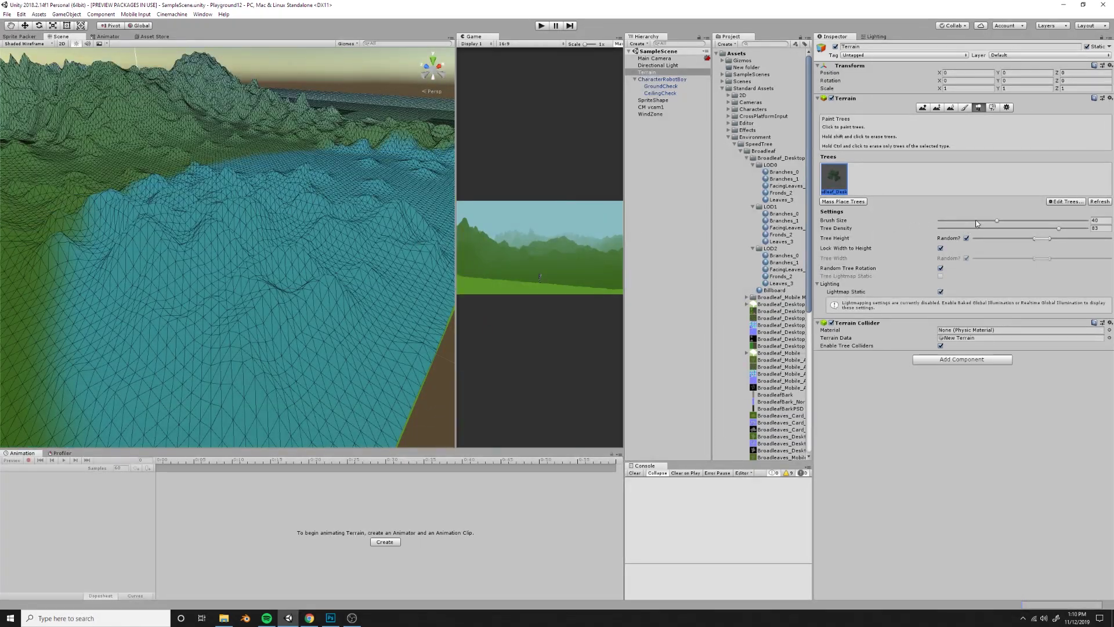
left_click_drag(977, 223, 946, 227)
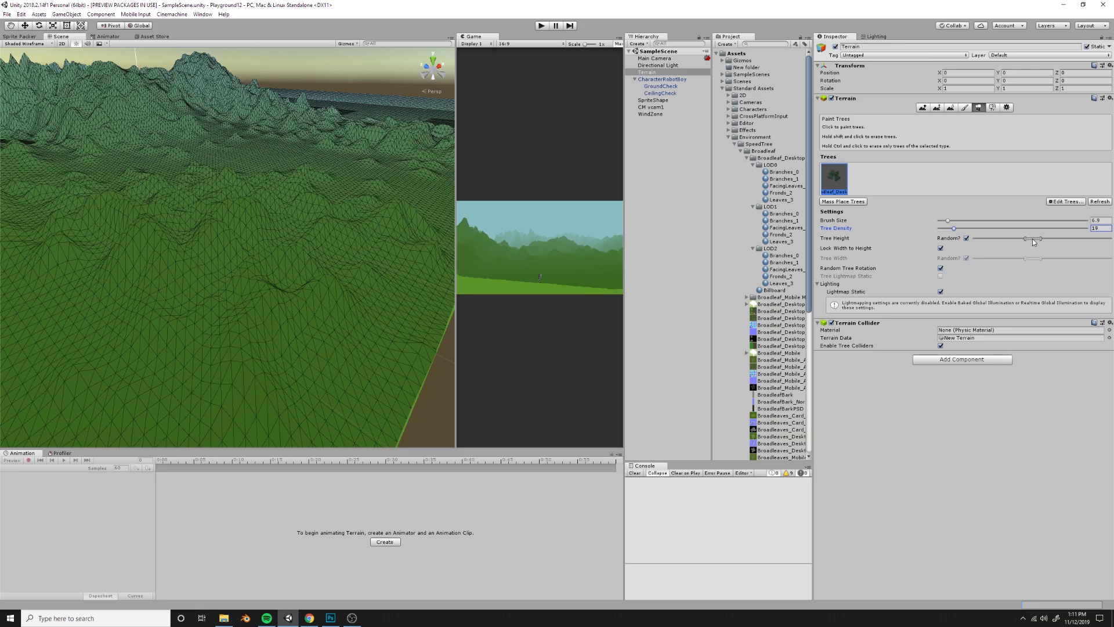
Step: Paint the first broadleaf trees on the terrain just behind the platform, around the robot's starting point
scroll(343, 282, "down", 8)
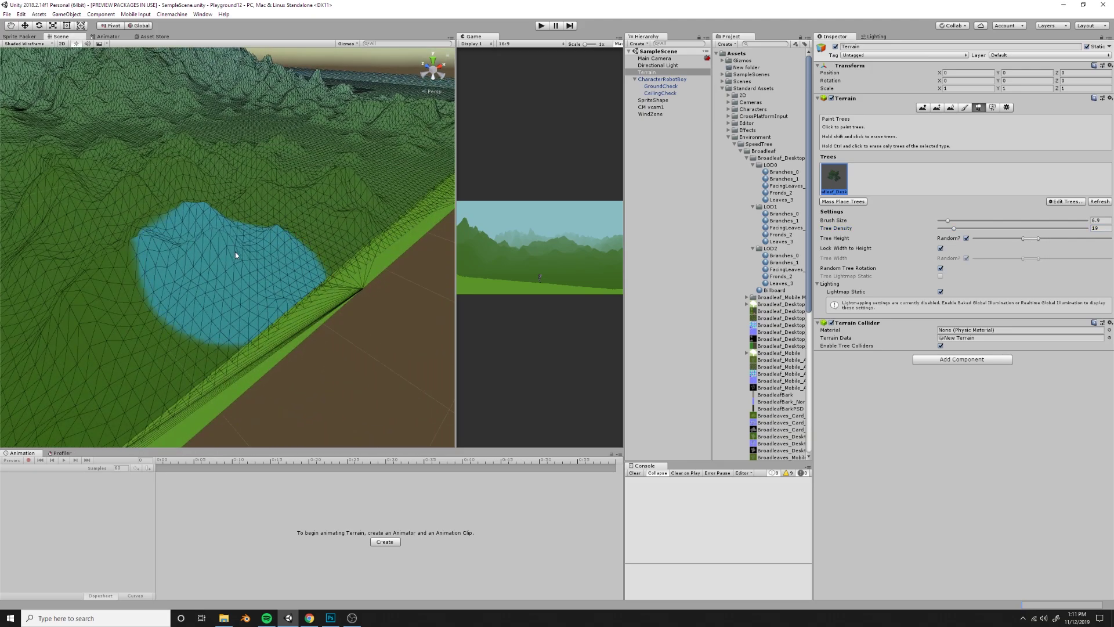
left_click_drag(228, 255, 109, 258, "alt")
middle_click_drag(109, 259, 331, 271)
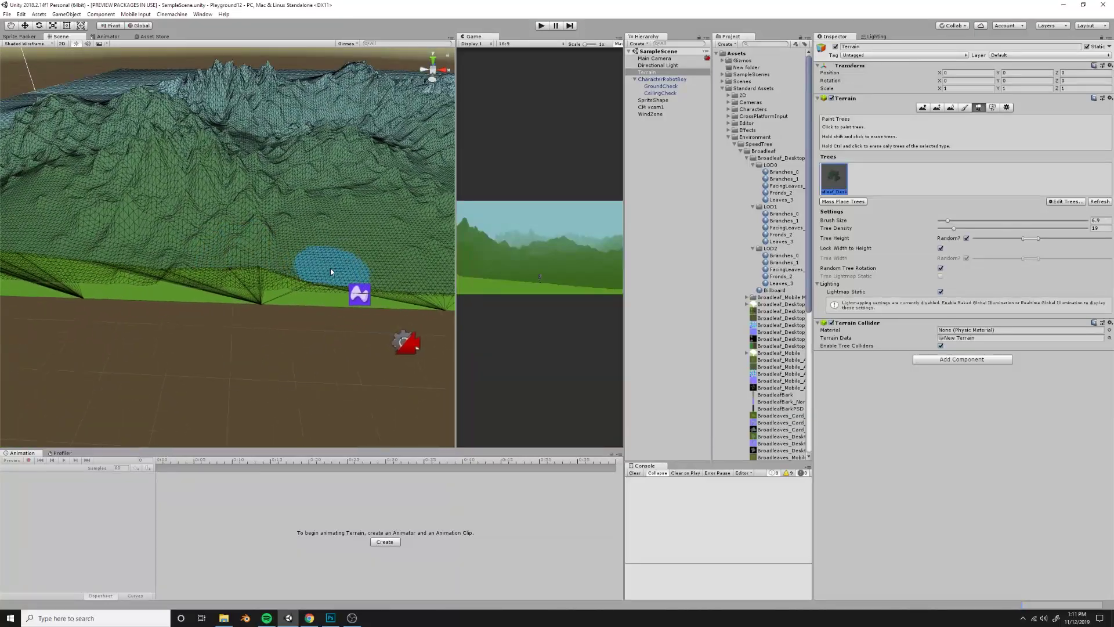
scroll(354, 285, "up", 5)
left_click_drag(354, 284, 360, 256, "alt")
left_click(239, 249)
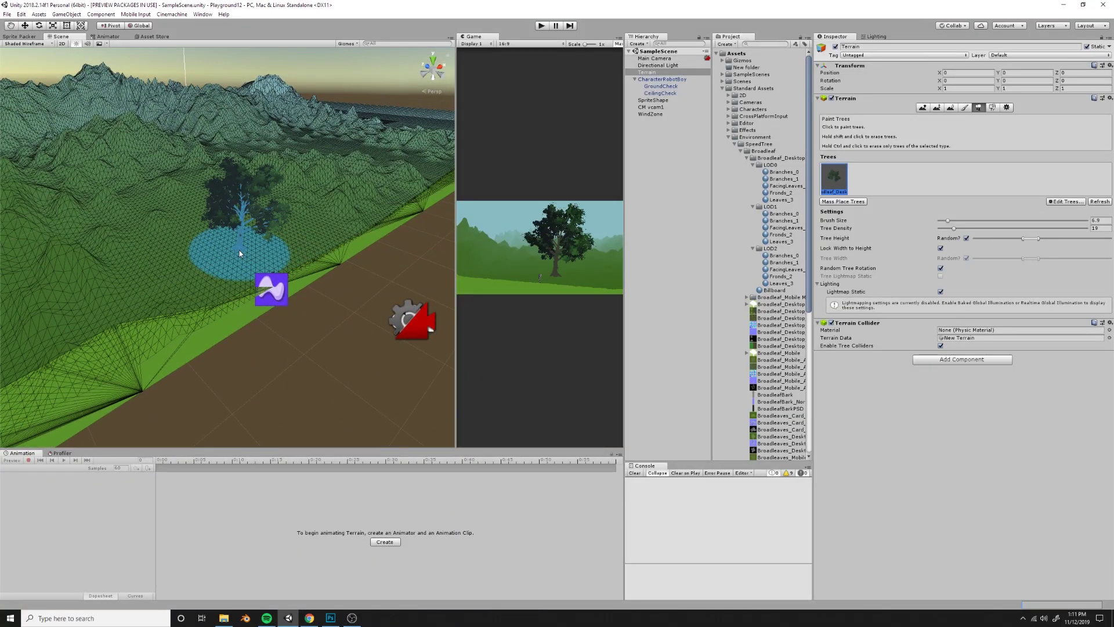
mouse_move(162, 229)
left_mouse_down()
mouse_move(186, 177)
mouse_move(62, 194)
mouse_move(38, 235)
left_mouse_up()
left_click(37, 235)
left_click(336, 204)
Step: Add more broadleaf trees on the slopes behind the platform to the left of the robot
mouse_move(336, 204)
right_mouse_down()
mouse_move(273, 208)
mouse_move(197, 180)
right_mouse_up()
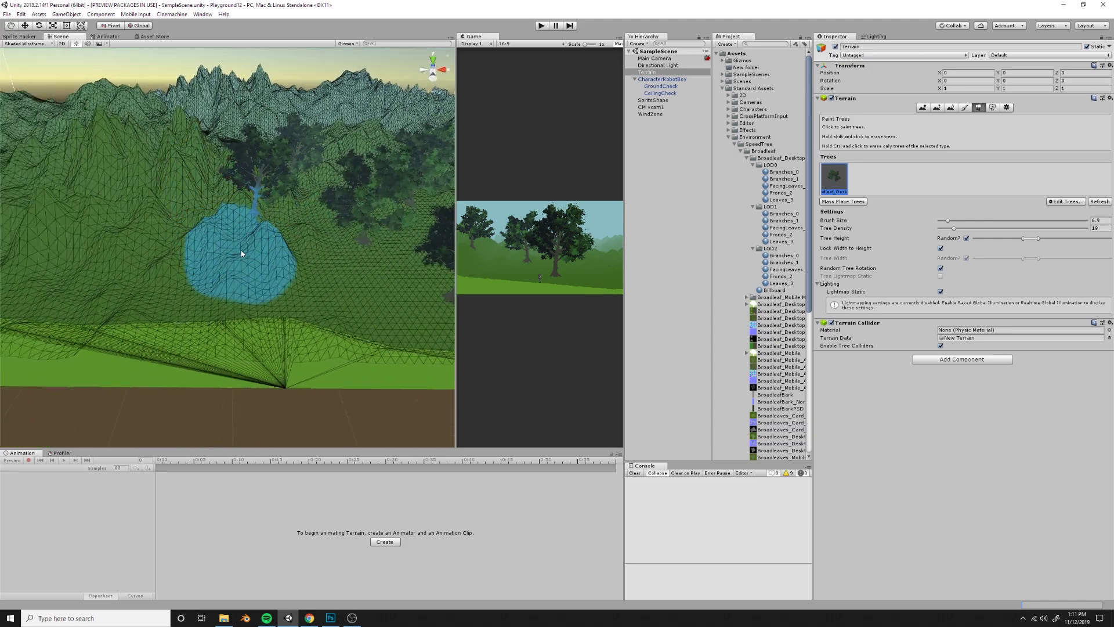
left_click(242, 250)
left_click_drag(255, 255, 183, 224, "alt")
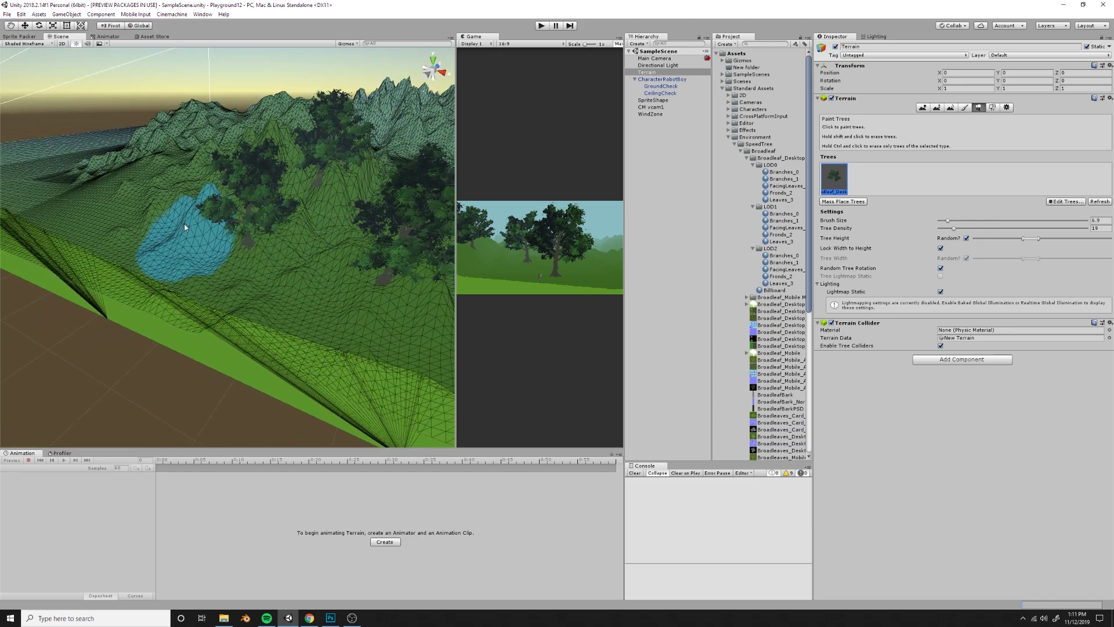
left_click(183, 168)
right_click_drag(226, 247, 374, 260)
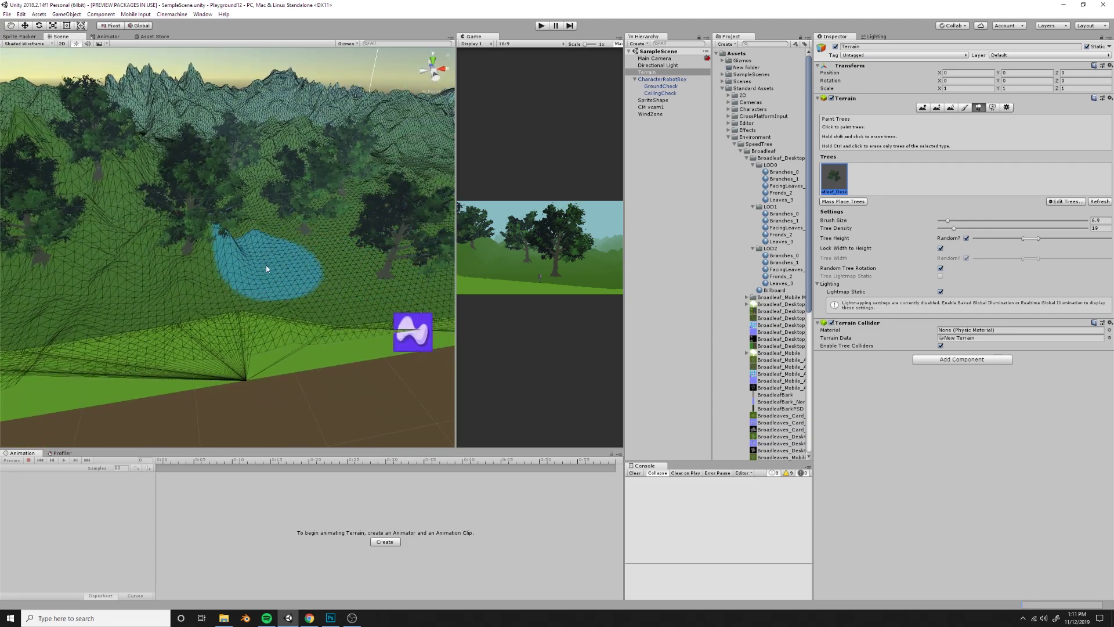
left_click(266, 266)
Step: Scatter further broadleaf trees over the more distant terrain toward the platform's right end, and check their placement
right_click_drag(107, 290, 206, 293)
middle_click_drag(204, 250, 261, 311)
mouse_move(243, 180)
left_mouse_down()
mouse_move(244, 200)
mouse_move(348, 186)
mouse_move(375, 166)
left_mouse_up()
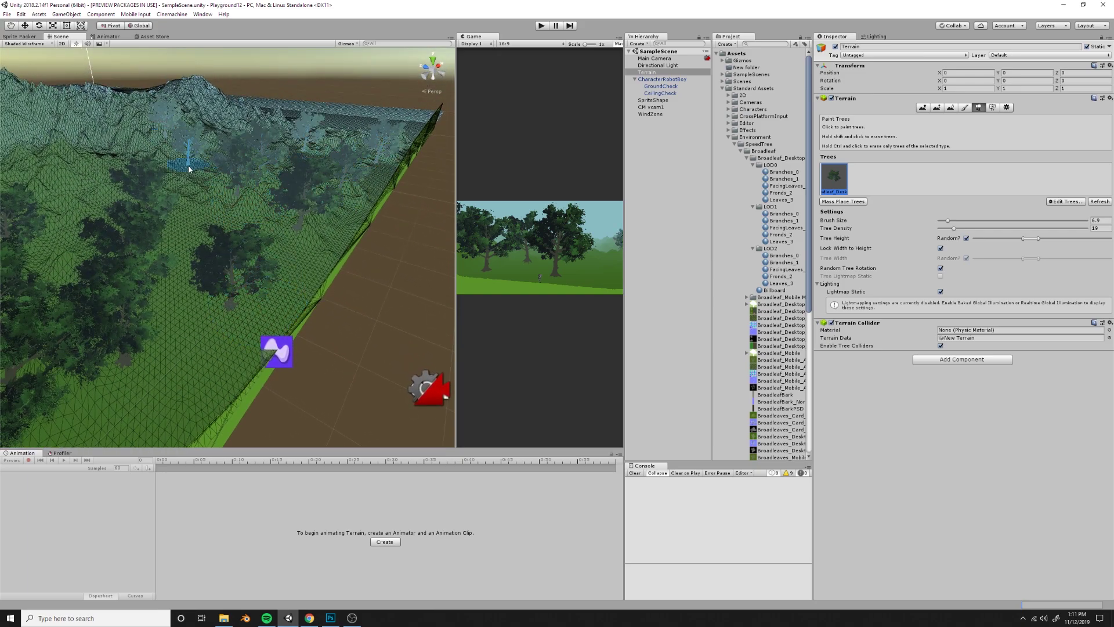
mouse_move(178, 169)
left_mouse_down("alt")
mouse_move(78, 196)
mouse_move(148, 231)
mouse_move(201, 222)
mouse_move(188, 217)
left_mouse_up("alt")
right_click_drag(188, 216, 240, 212)
scroll(240, 215, "down", 8)
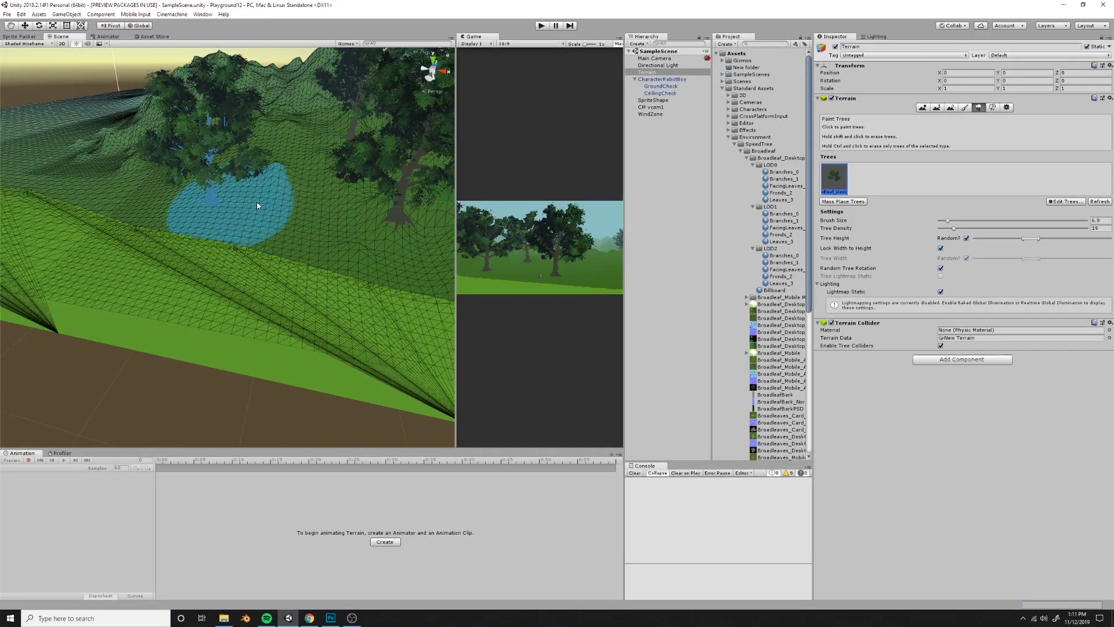
mouse_move(256, 201)
left_mouse_down("alt")
mouse_move(424, 187)
mouse_move(174, 217)
mouse_move(252, 211)
mouse_move(165, 188)
mouse_move(177, 185)
left_mouse_up("alt")
Step: Start play mode and run the robot left and right past the painted trees to test the scene
left_click(543, 26)
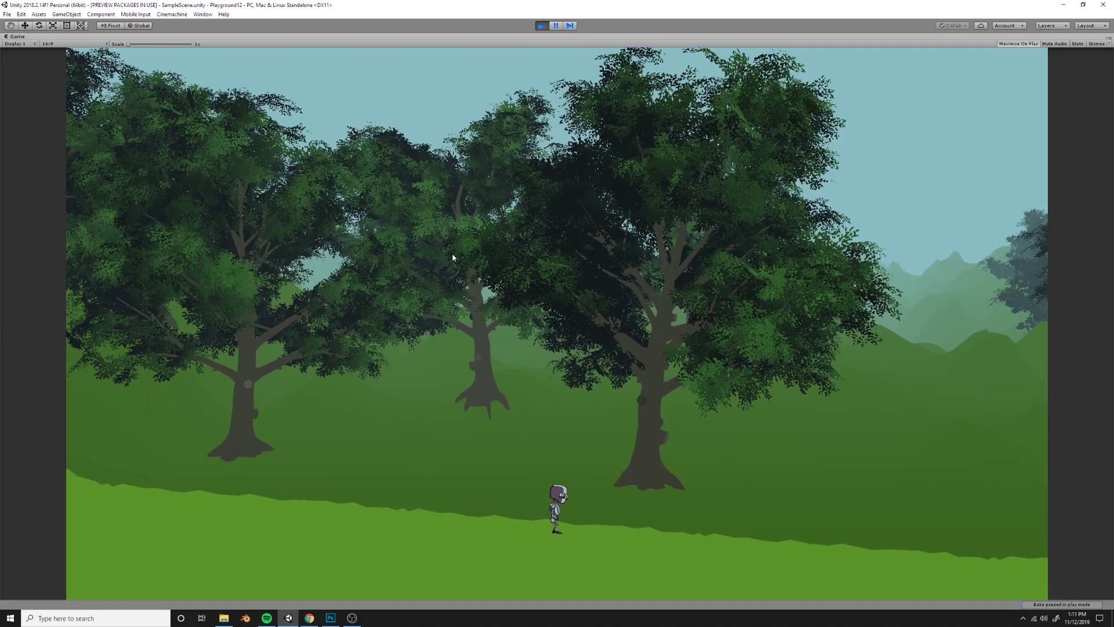
key("a")
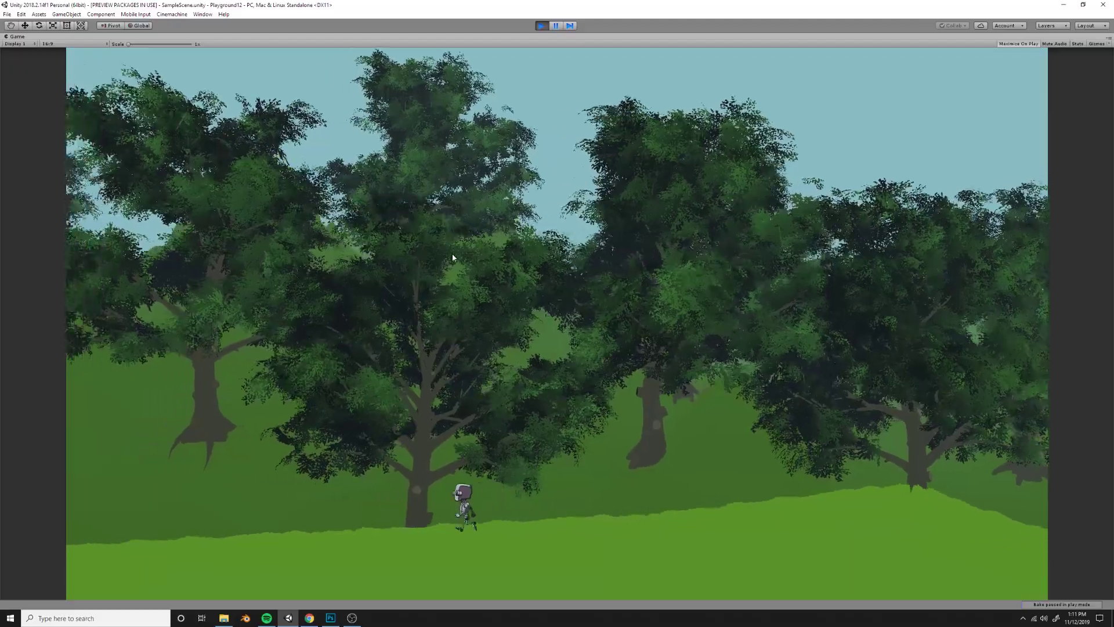
key("d")
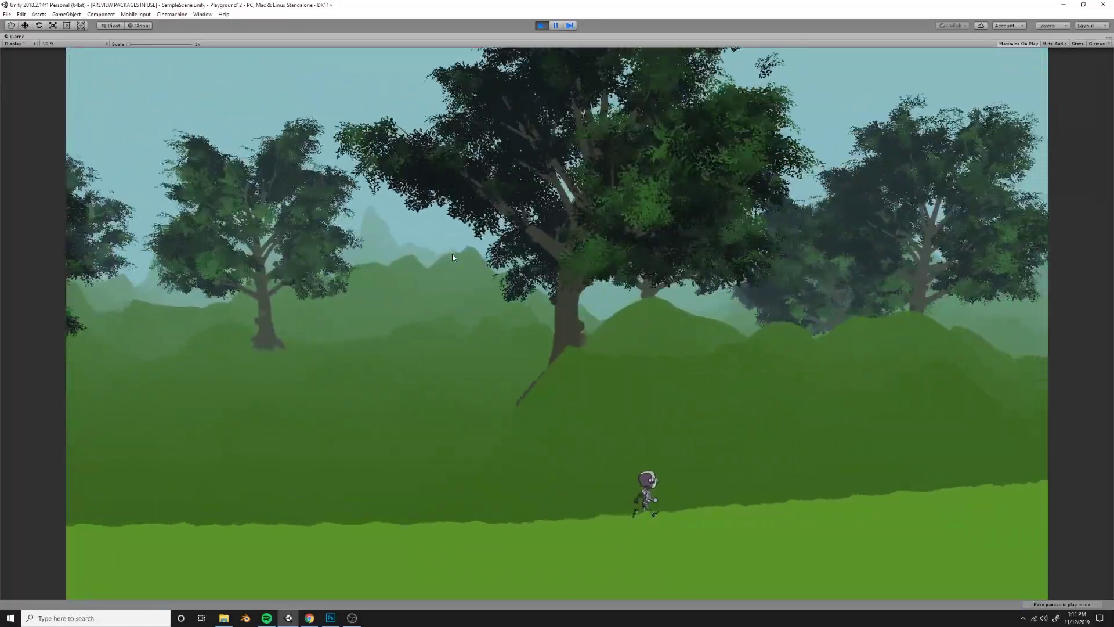
Step: Run the robot left down the slope past the large painted trees and stop play mode
key("a")
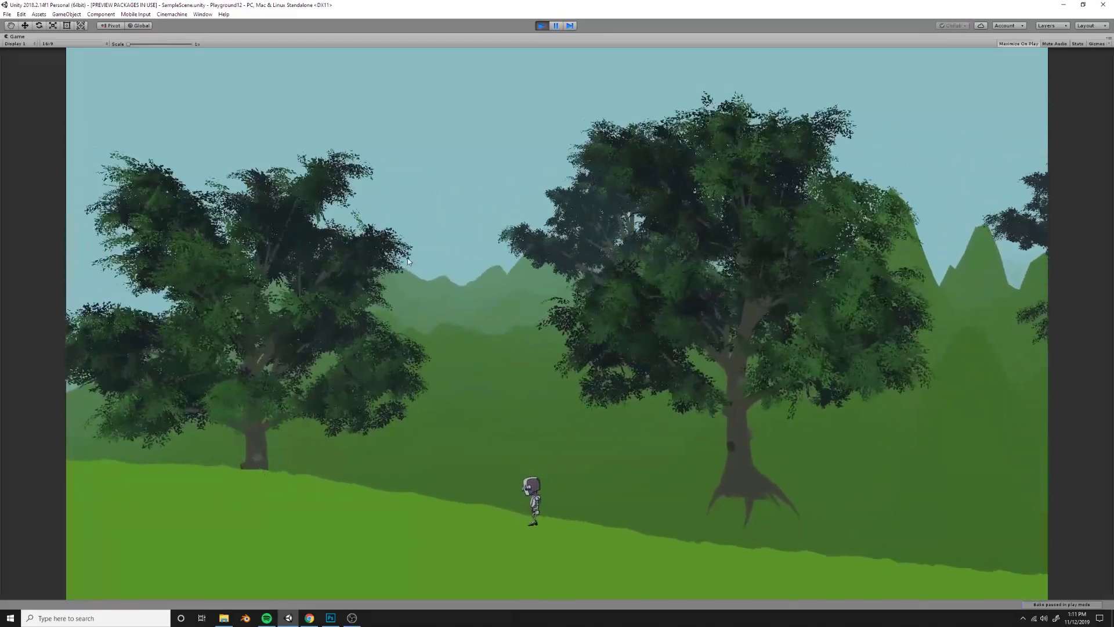
key("ctrl+p")
Step: Add a standalone Broadleaf_Desktop tree to the scene in front of the platform, near the camera
mouse_move(257, 267)
right_mouse_down()
mouse_move(276, 262)
mouse_move(197, 192)
right_mouse_up()
left_click(25, 25)
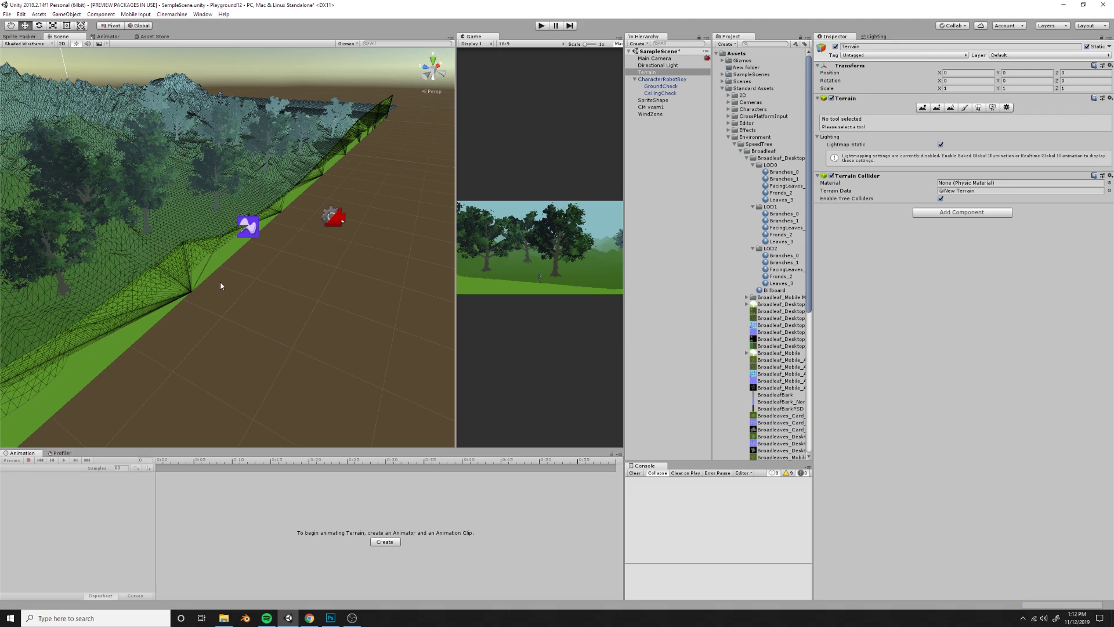
right_click_drag(220, 281, 243, 311)
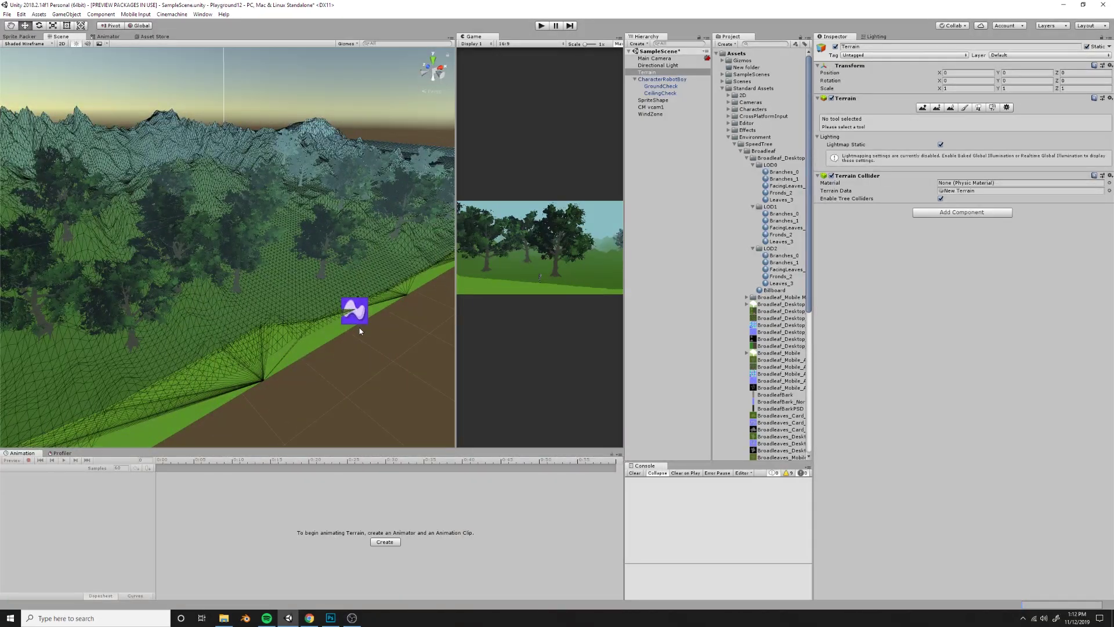
right_click_drag(322, 342, 356, 315)
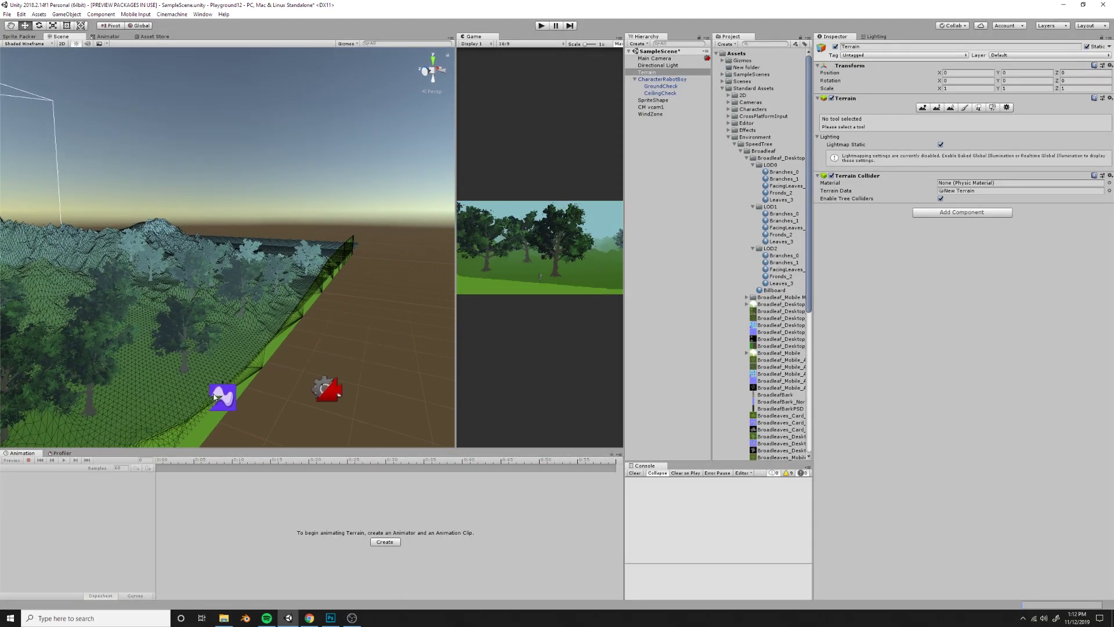
middle_click_drag(214, 396, 300, 321)
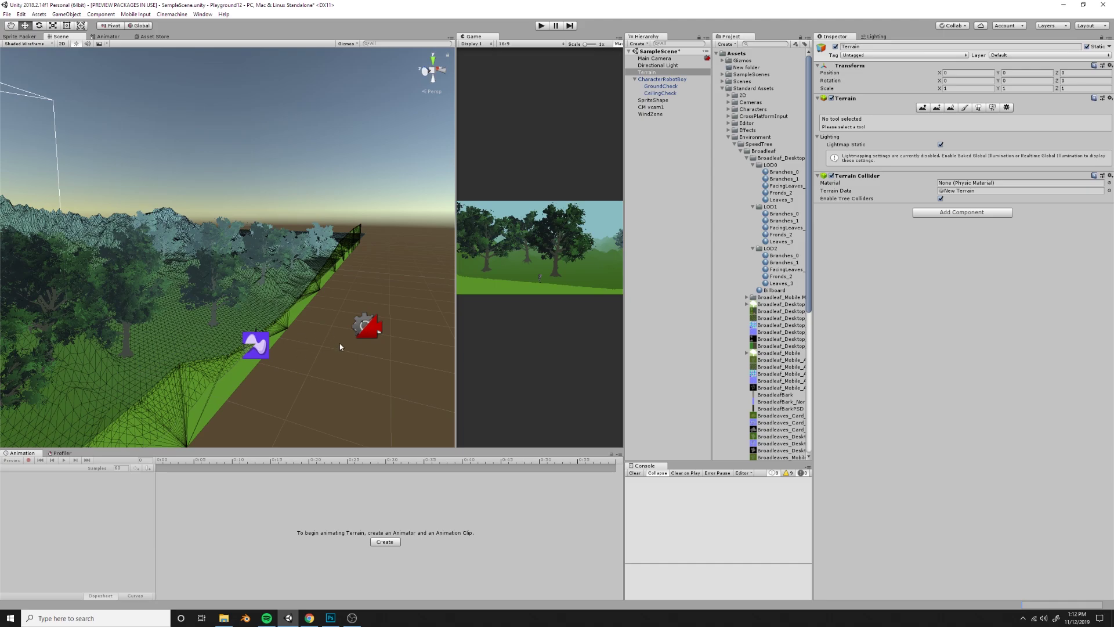
mouse_move(332, 347)
right_mouse_down()
mouse_move(299, 351)
mouse_move(317, 336)
right_mouse_up()
middle_click_drag(317, 336, 332, 360)
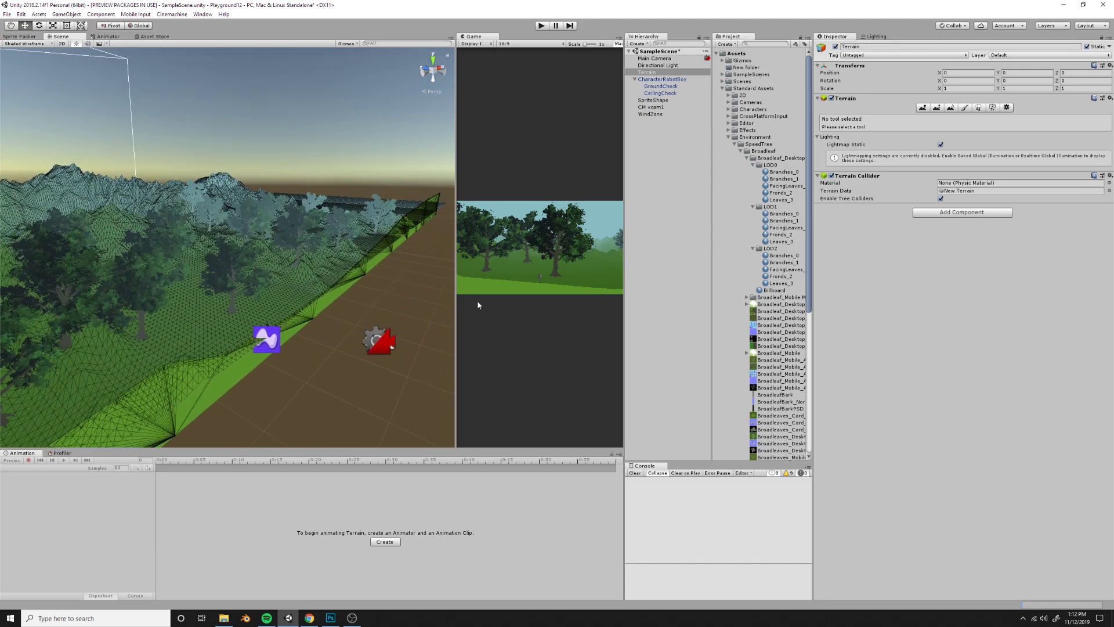
left_click_drag(787, 308, 386, 316)
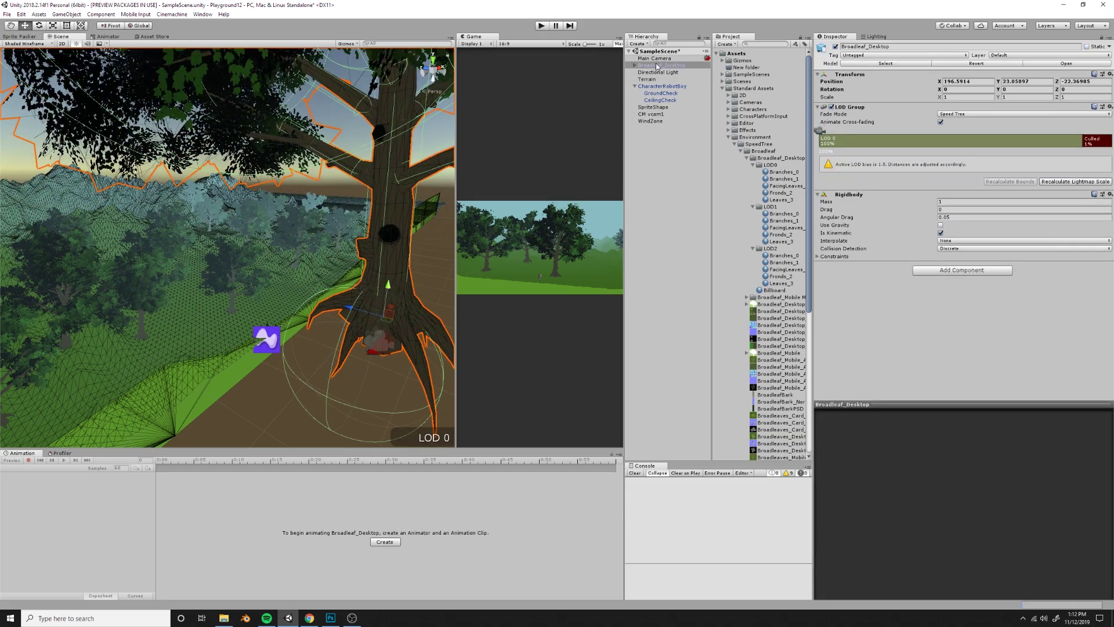
Step: Parent the new tree to Main Camera, set its position to 0, 0, 0, and return it to the hierarchy's root level
left_click_drag(658, 66, 654, 59)
left_click(960, 80)
type("0")
key("Tab")
type("0")
key("Tab")
type("0")
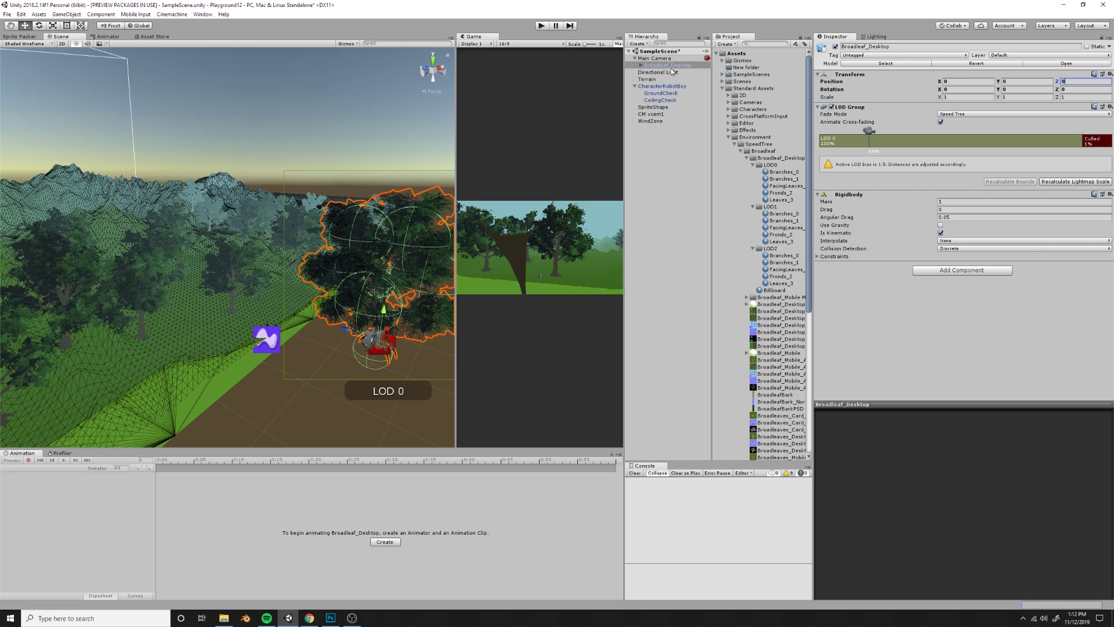
left_click_drag(672, 72, 667, 132)
Step: Move the tree to the platform and duplicate it twice, spreading the copies along the platform at Z -1.6
left_click_drag(354, 339, 386, 283)
key("ctrl+d")
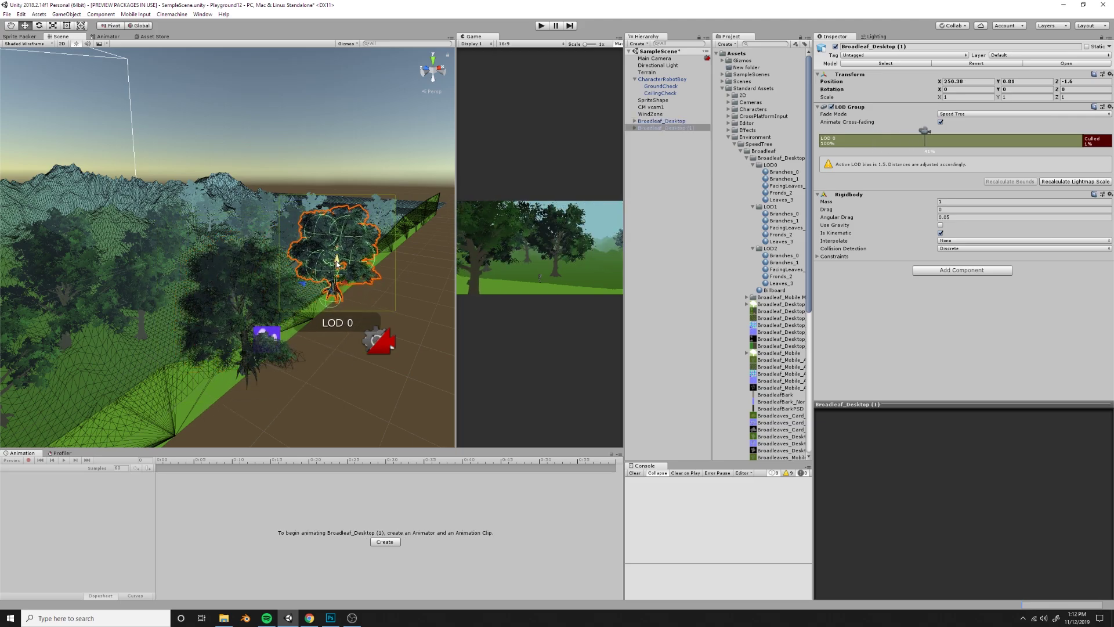
left_click_drag(237, 347, 246, 316)
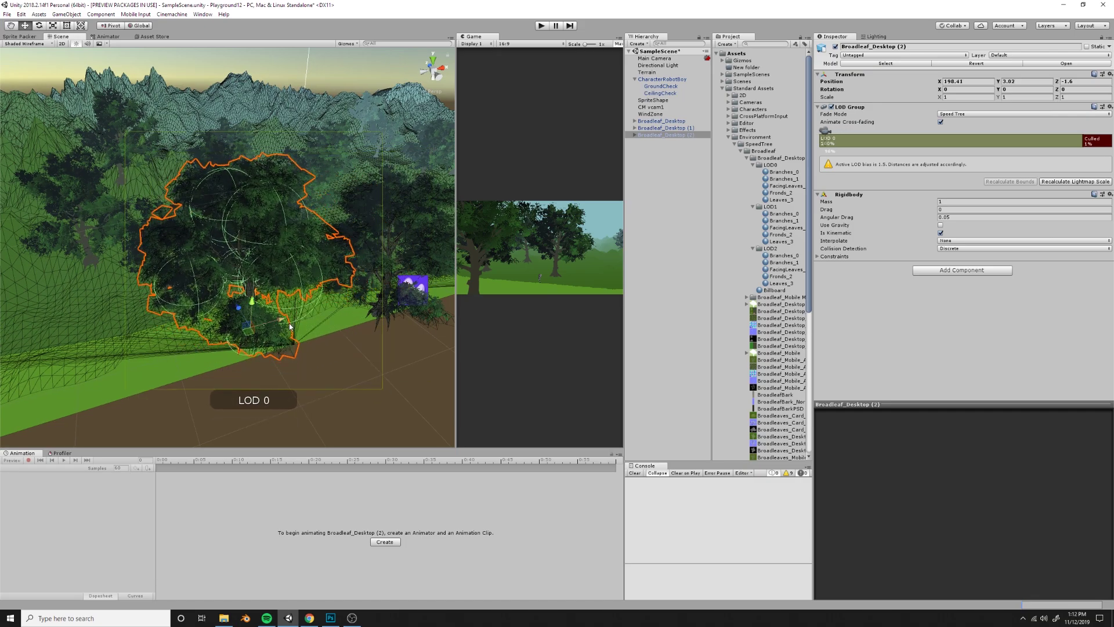
right_click_drag(367, 331, 431, 98)
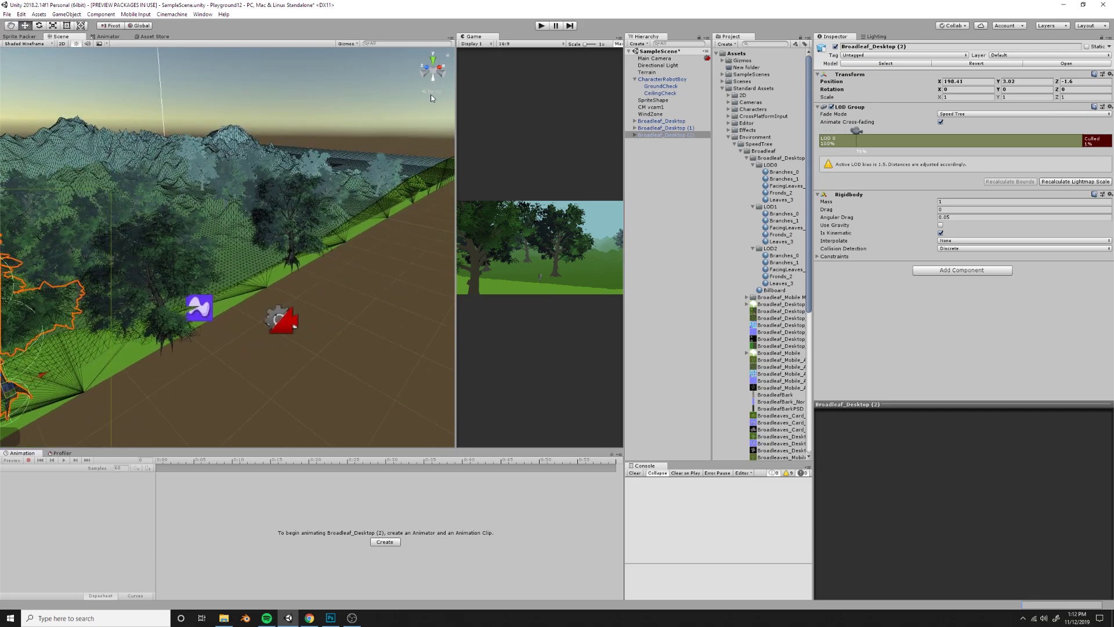
Step: Start play mode and run the robot right and left past the standalone trees on the platform to test the scene
left_click_drag(455, 86, 190, 87)
left_click(540, 26)
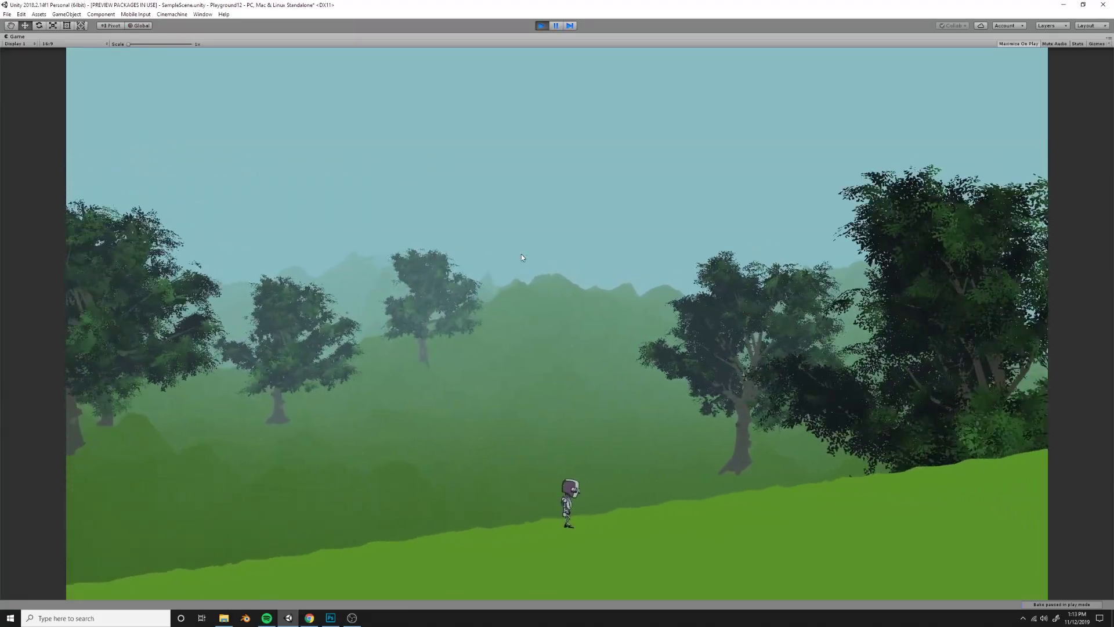
key("d")
key("a")
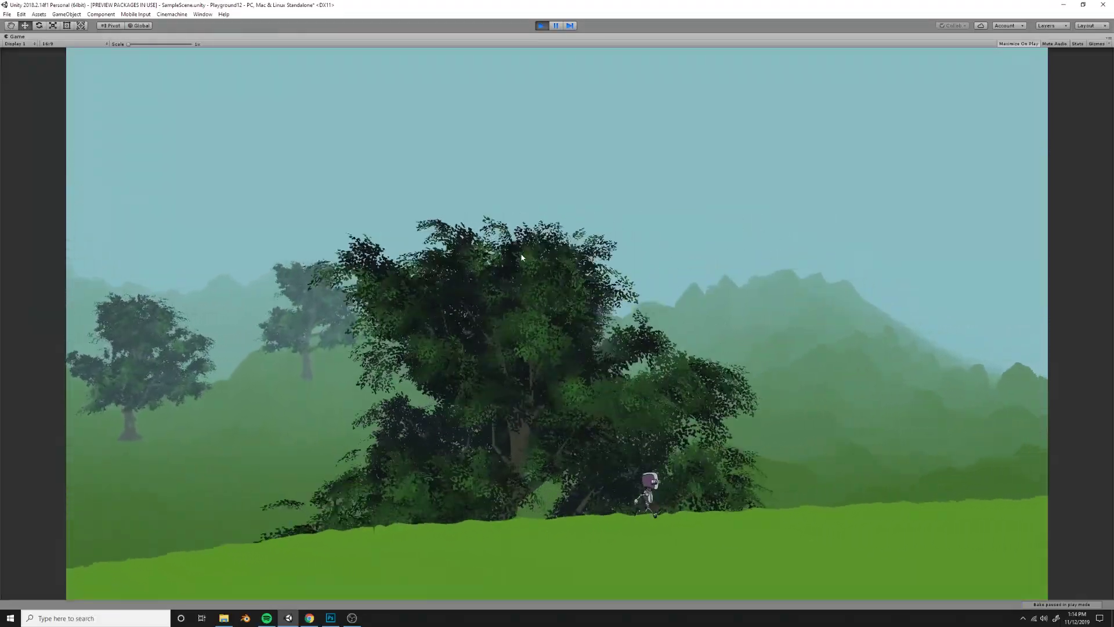
key("a")
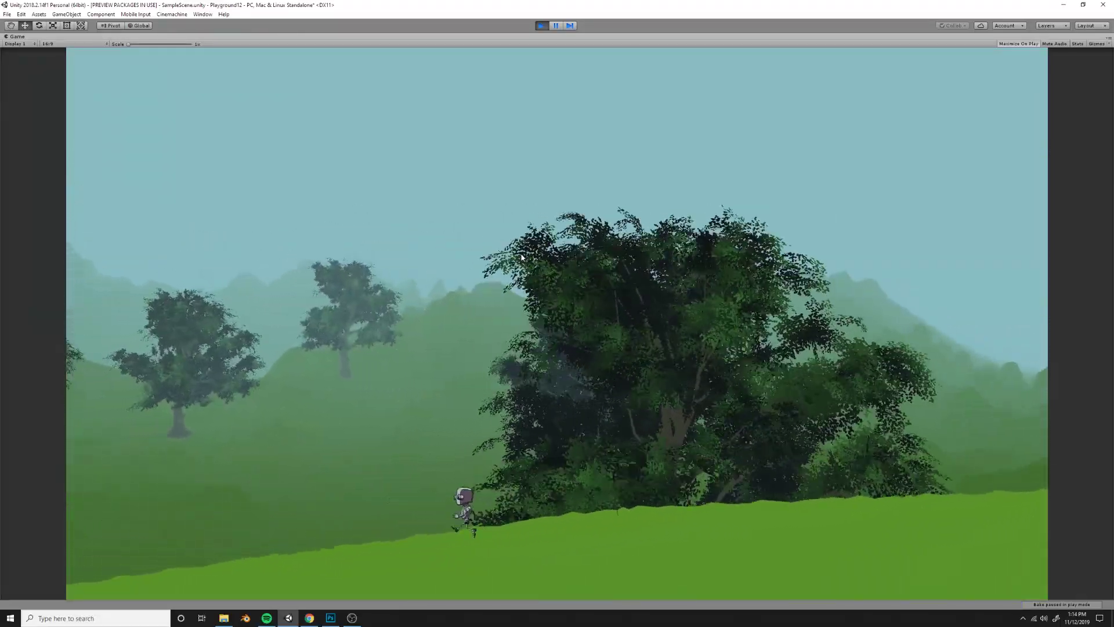